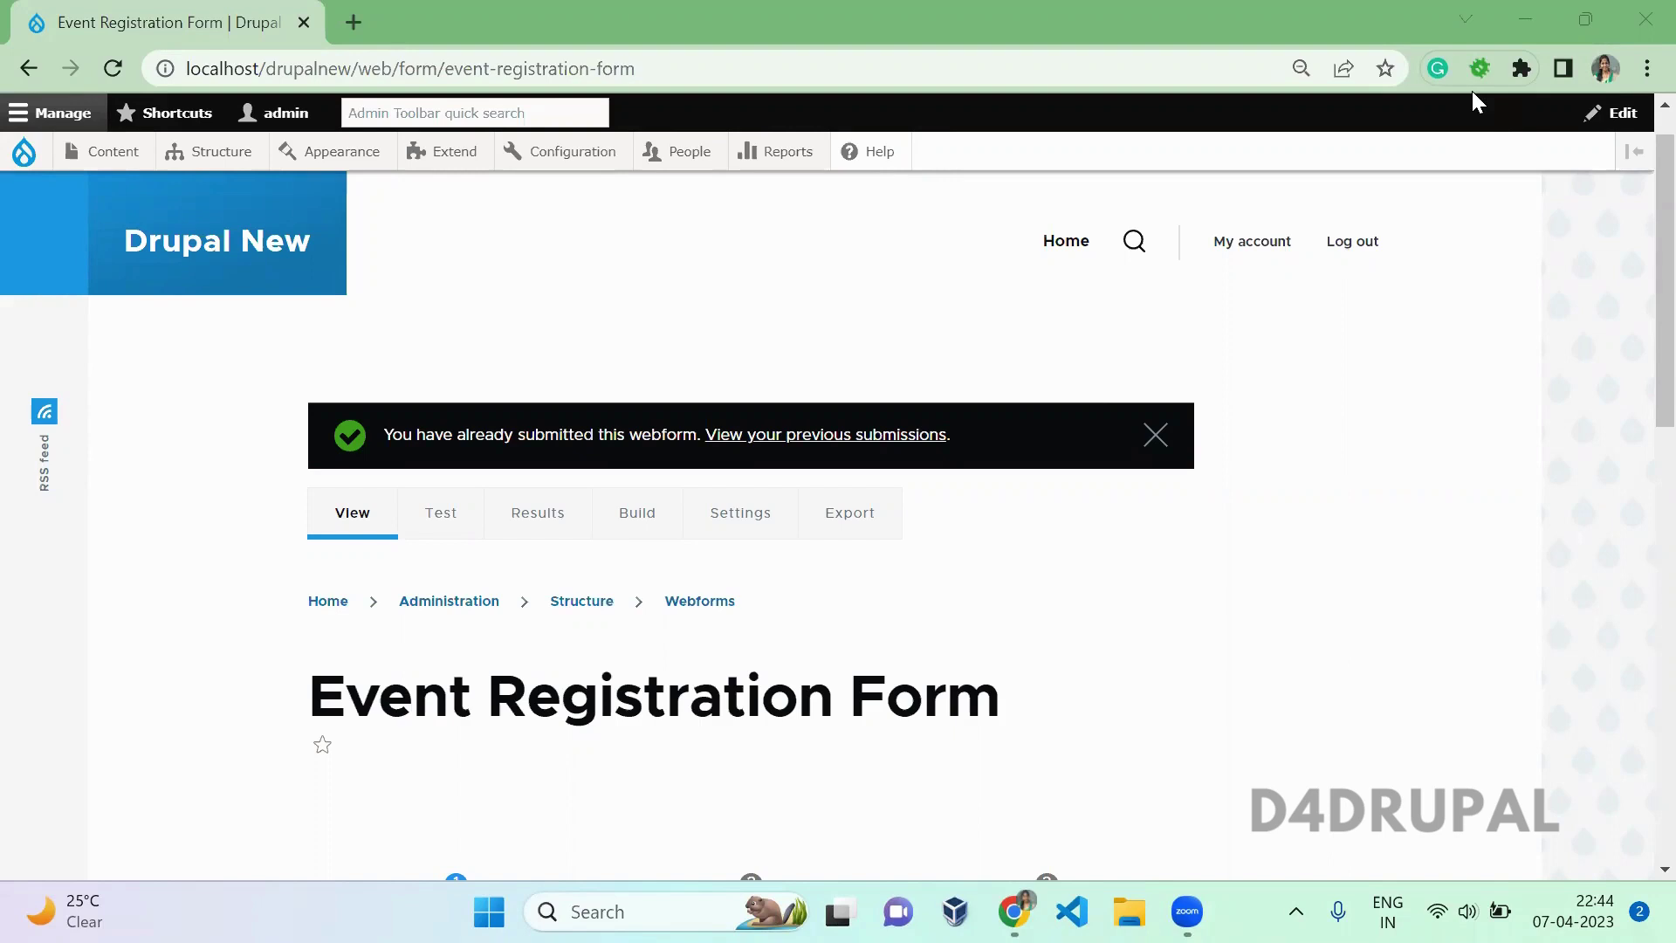
- Add a Flexbox layout element with key 'flexbox' to the Event Registration Form
scroll(1637, 349, "down", 7)
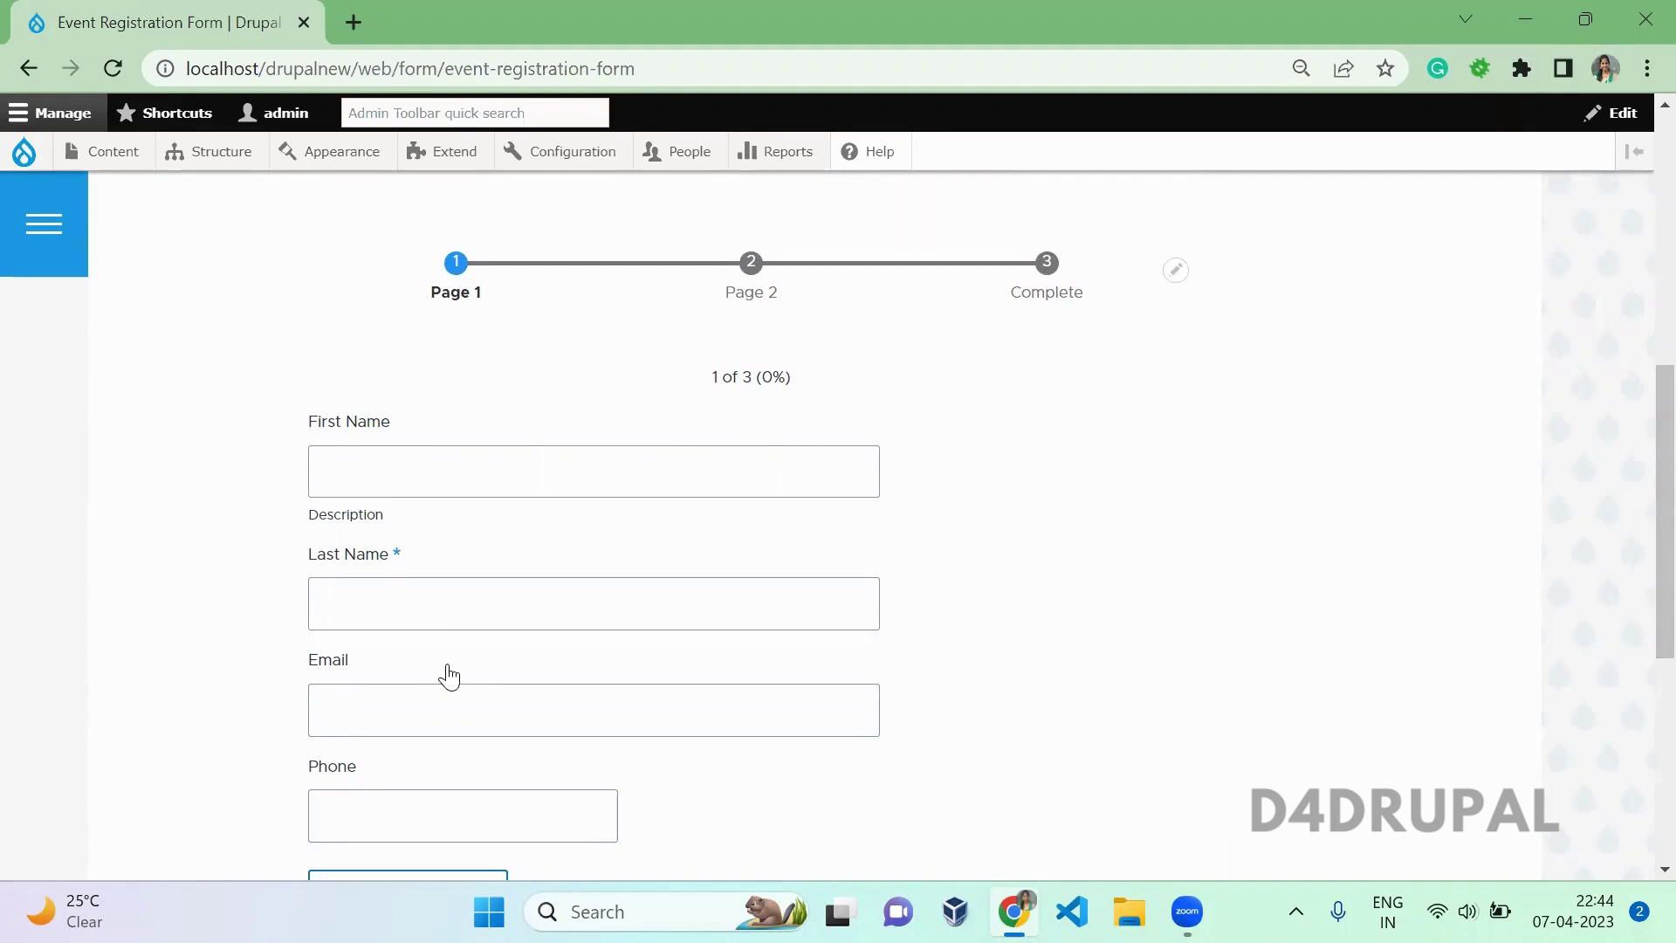
scroll(1637, 514, "up", 5)
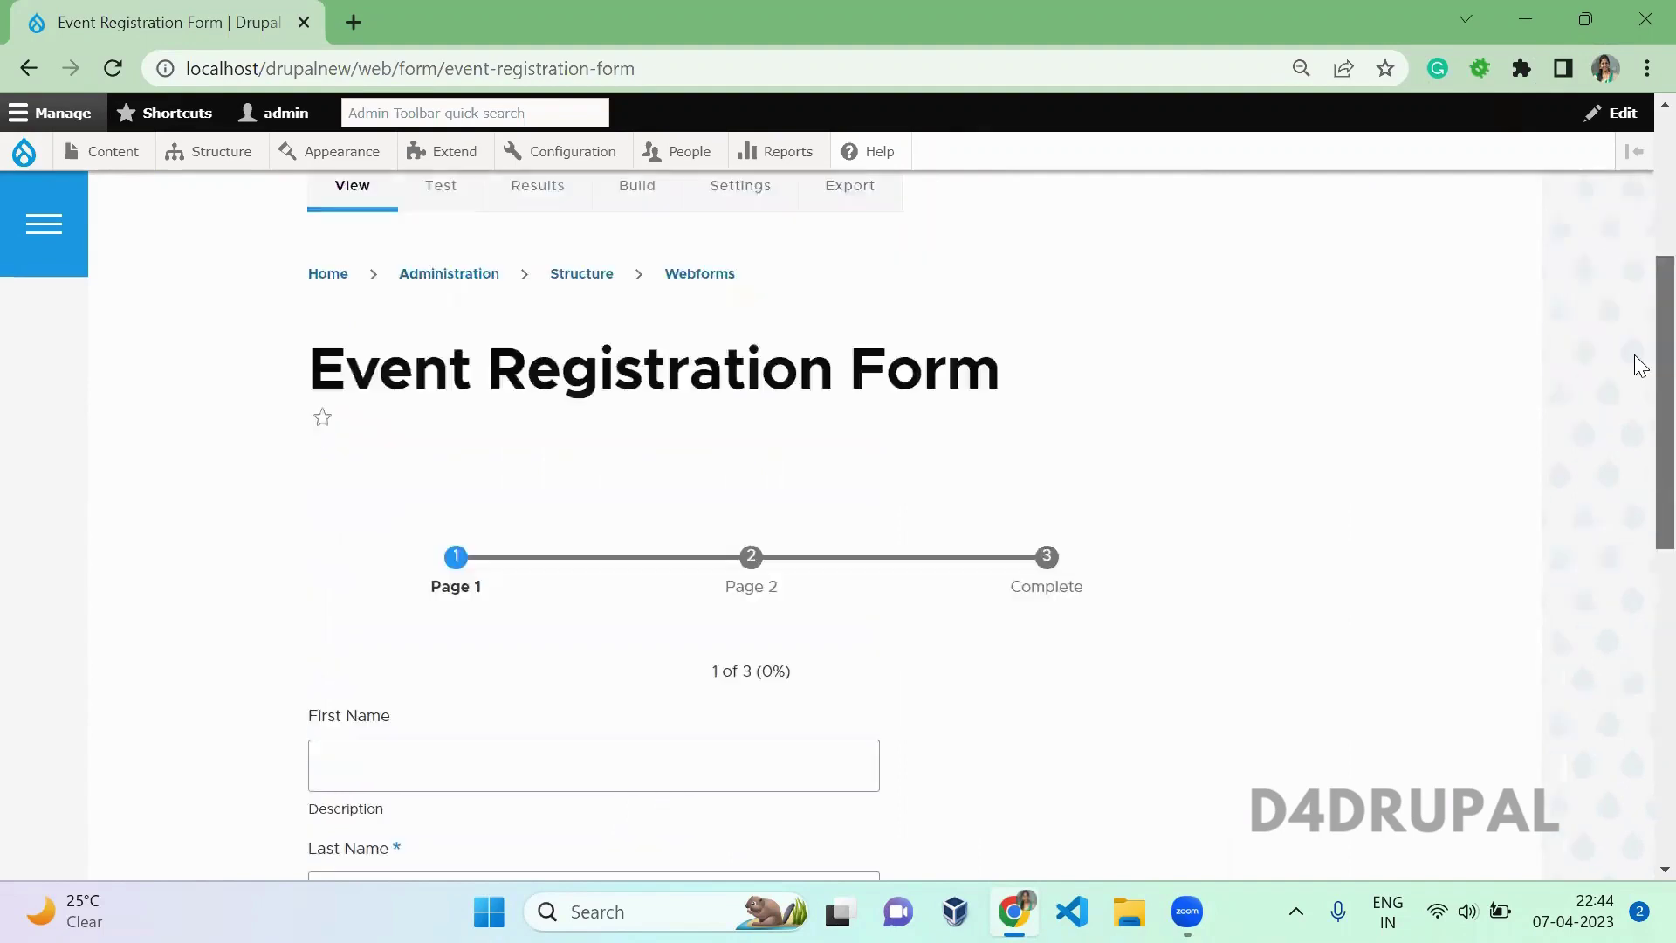
left_click(627, 316)
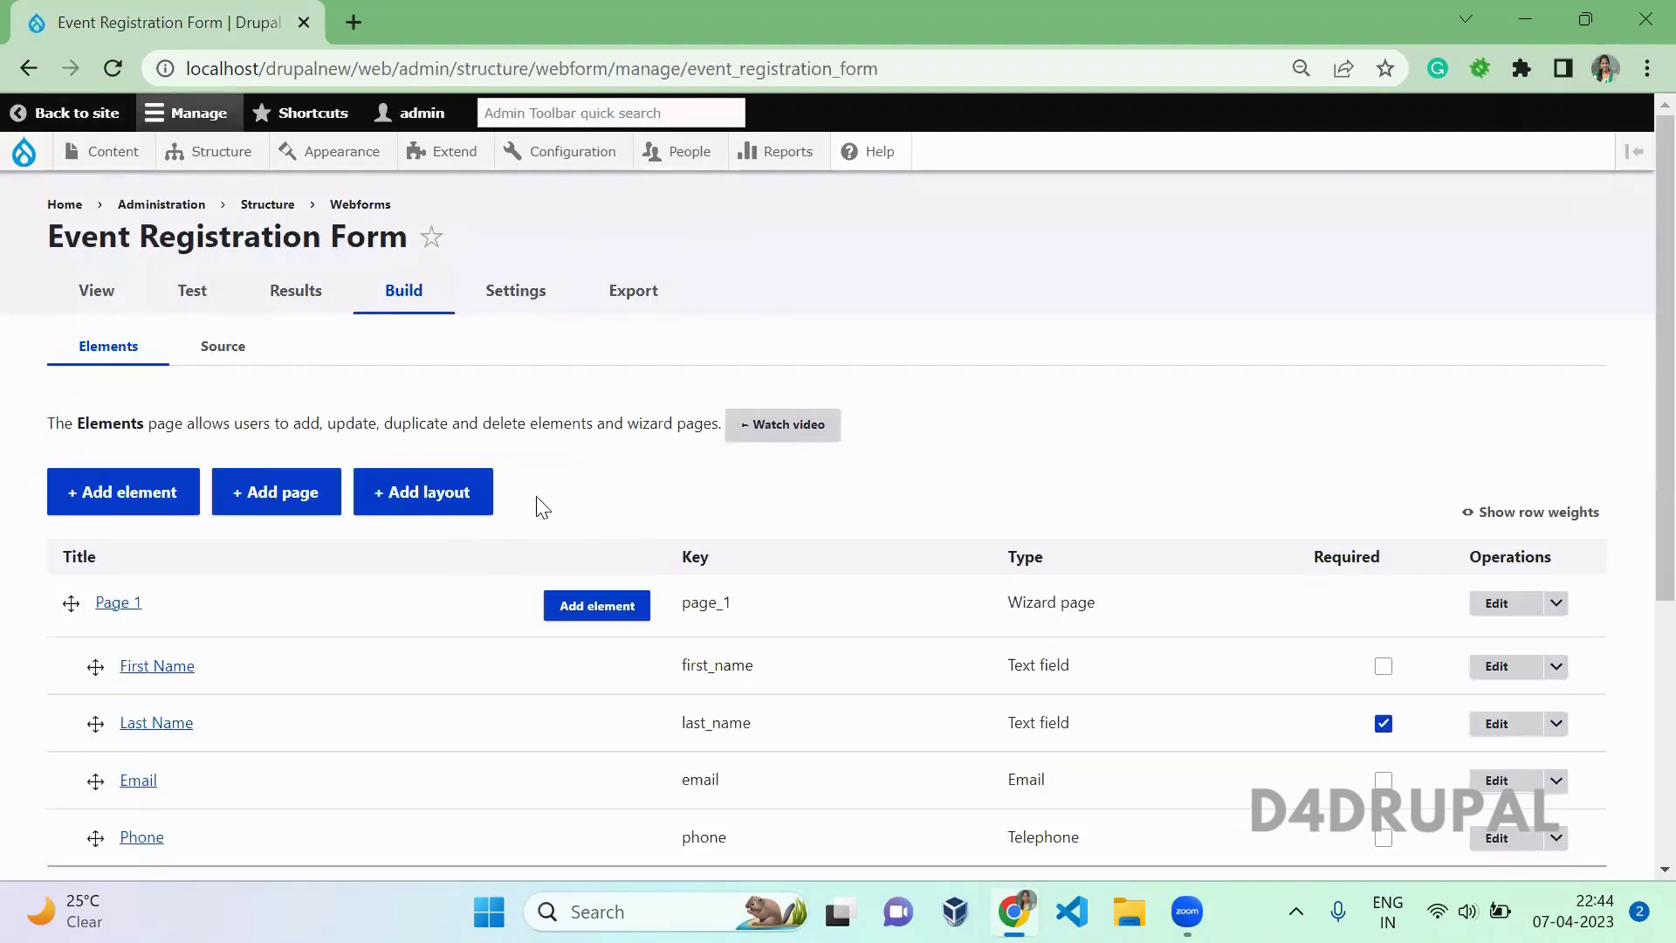
left_click(473, 508)
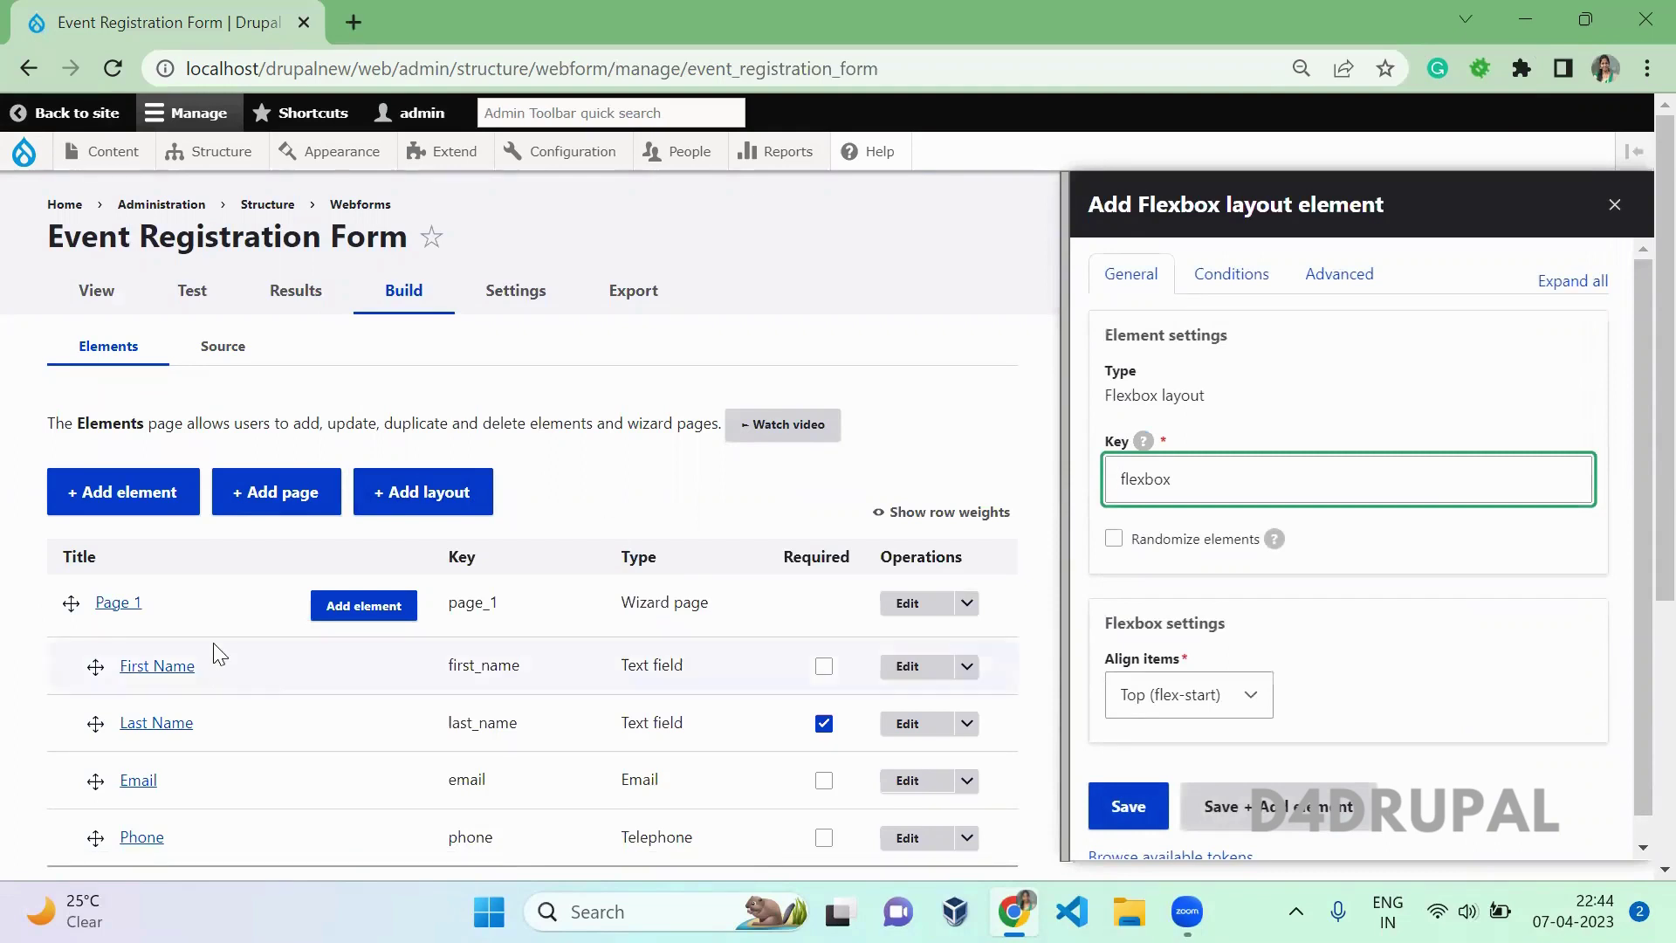
left_click_drag(1634, 440, 1634, 567)
left_click(1140, 784)
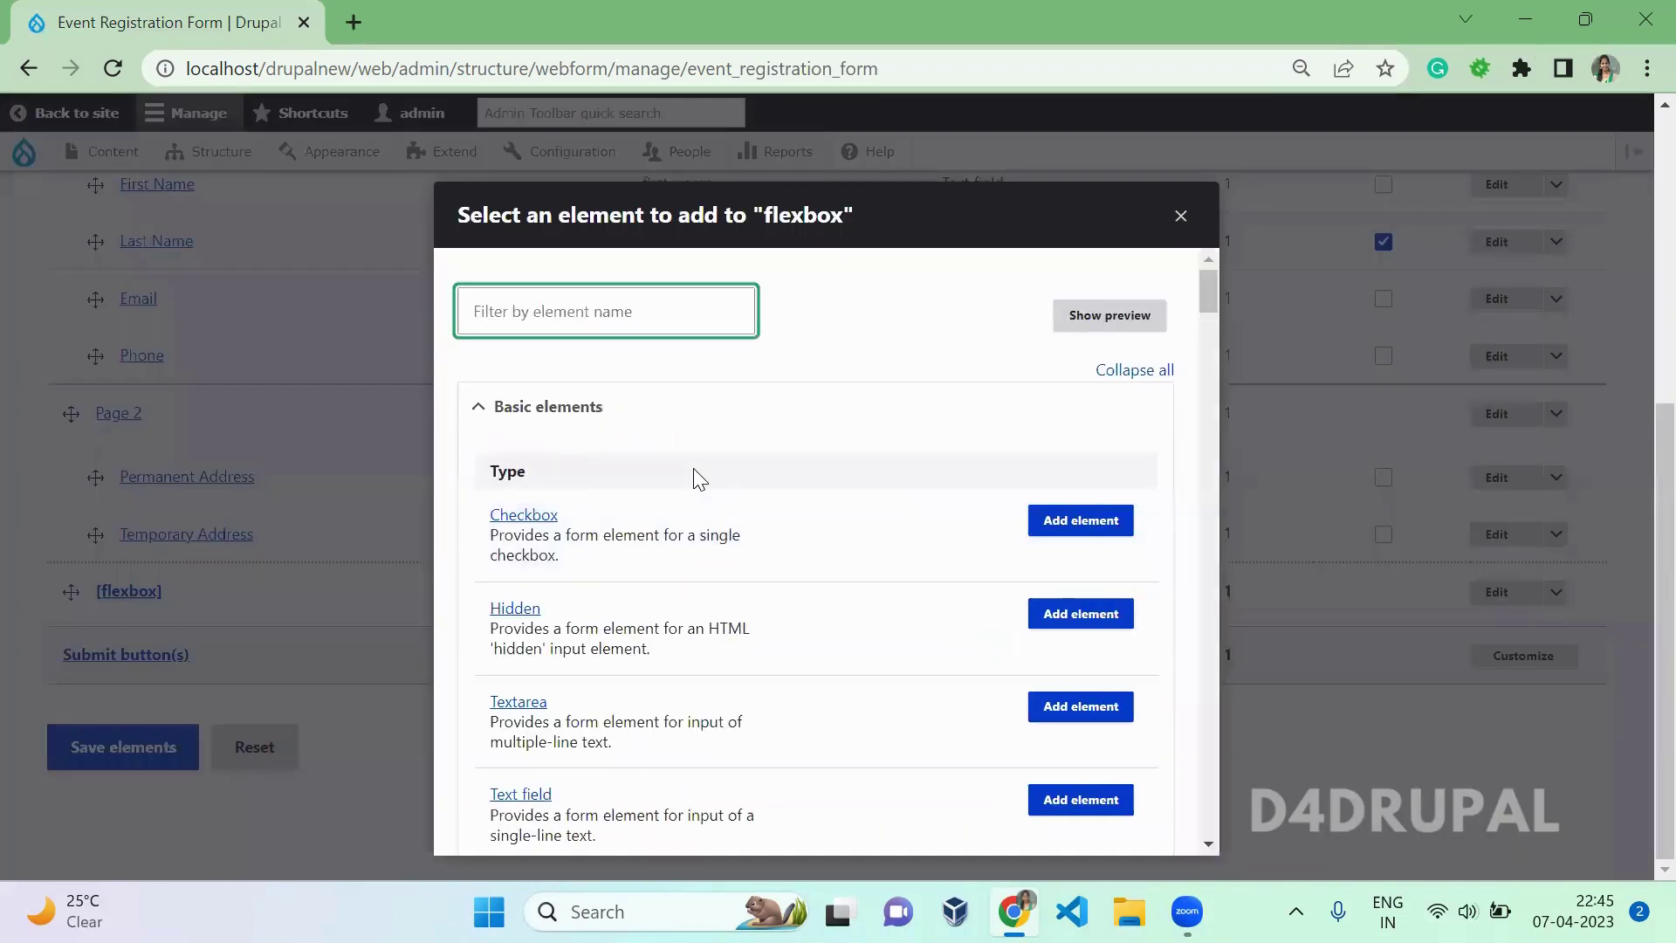
- Add a second Flexbox layout, flexbox_01, nested inside the flexbox element
type("lay")
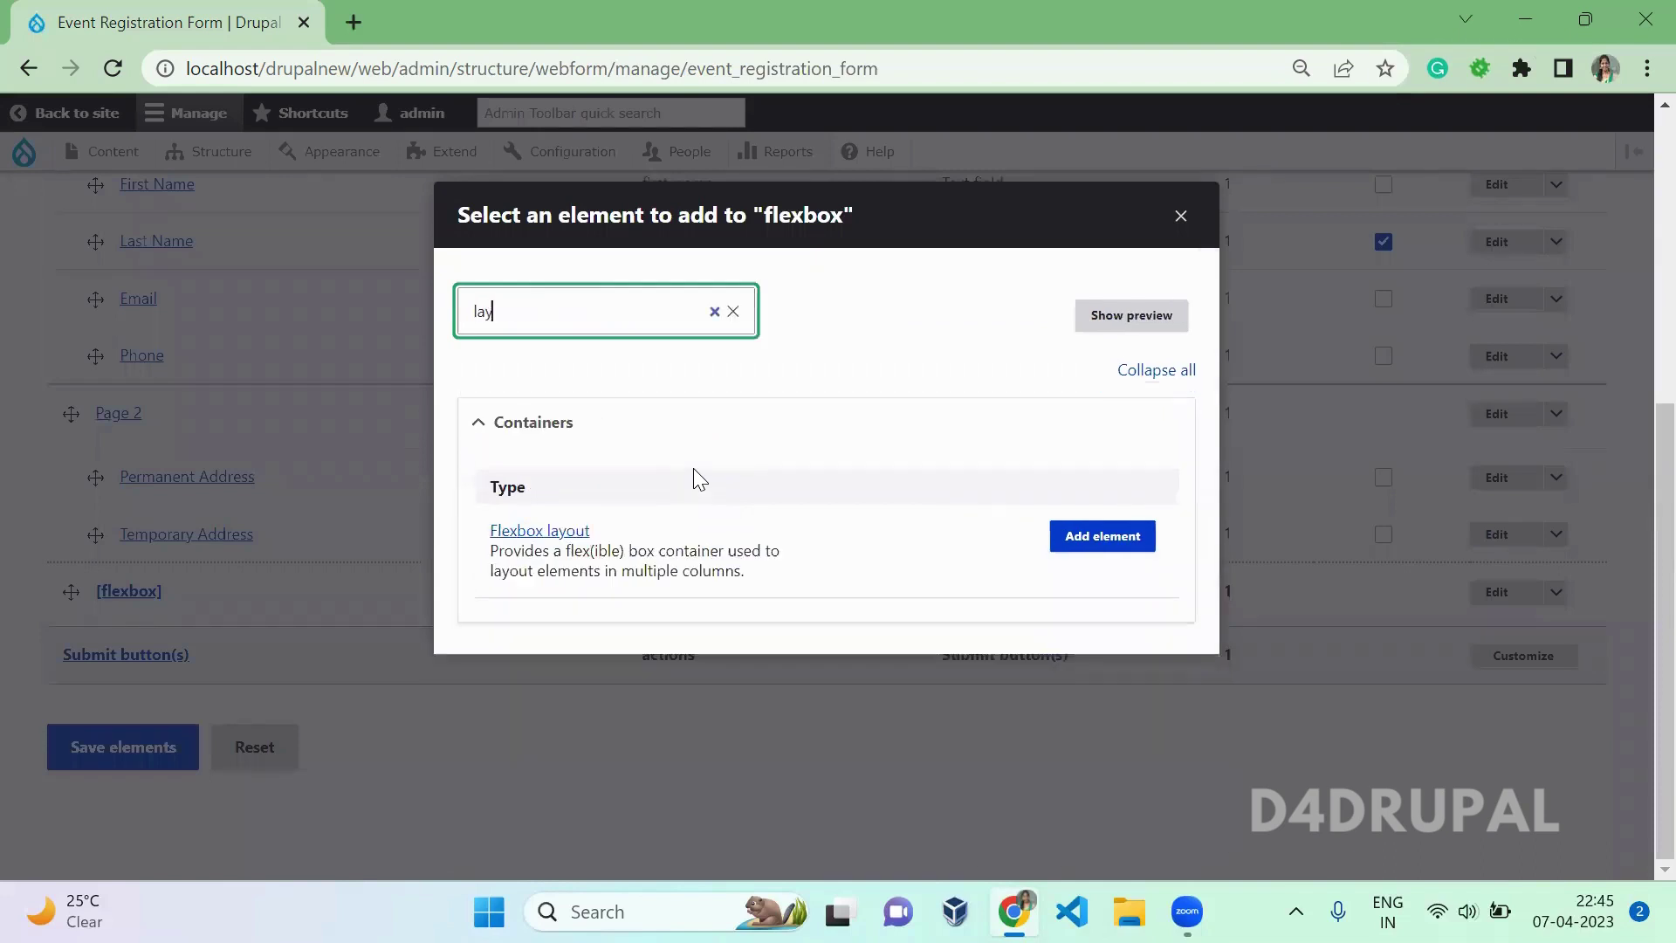
left_click(1126, 536)
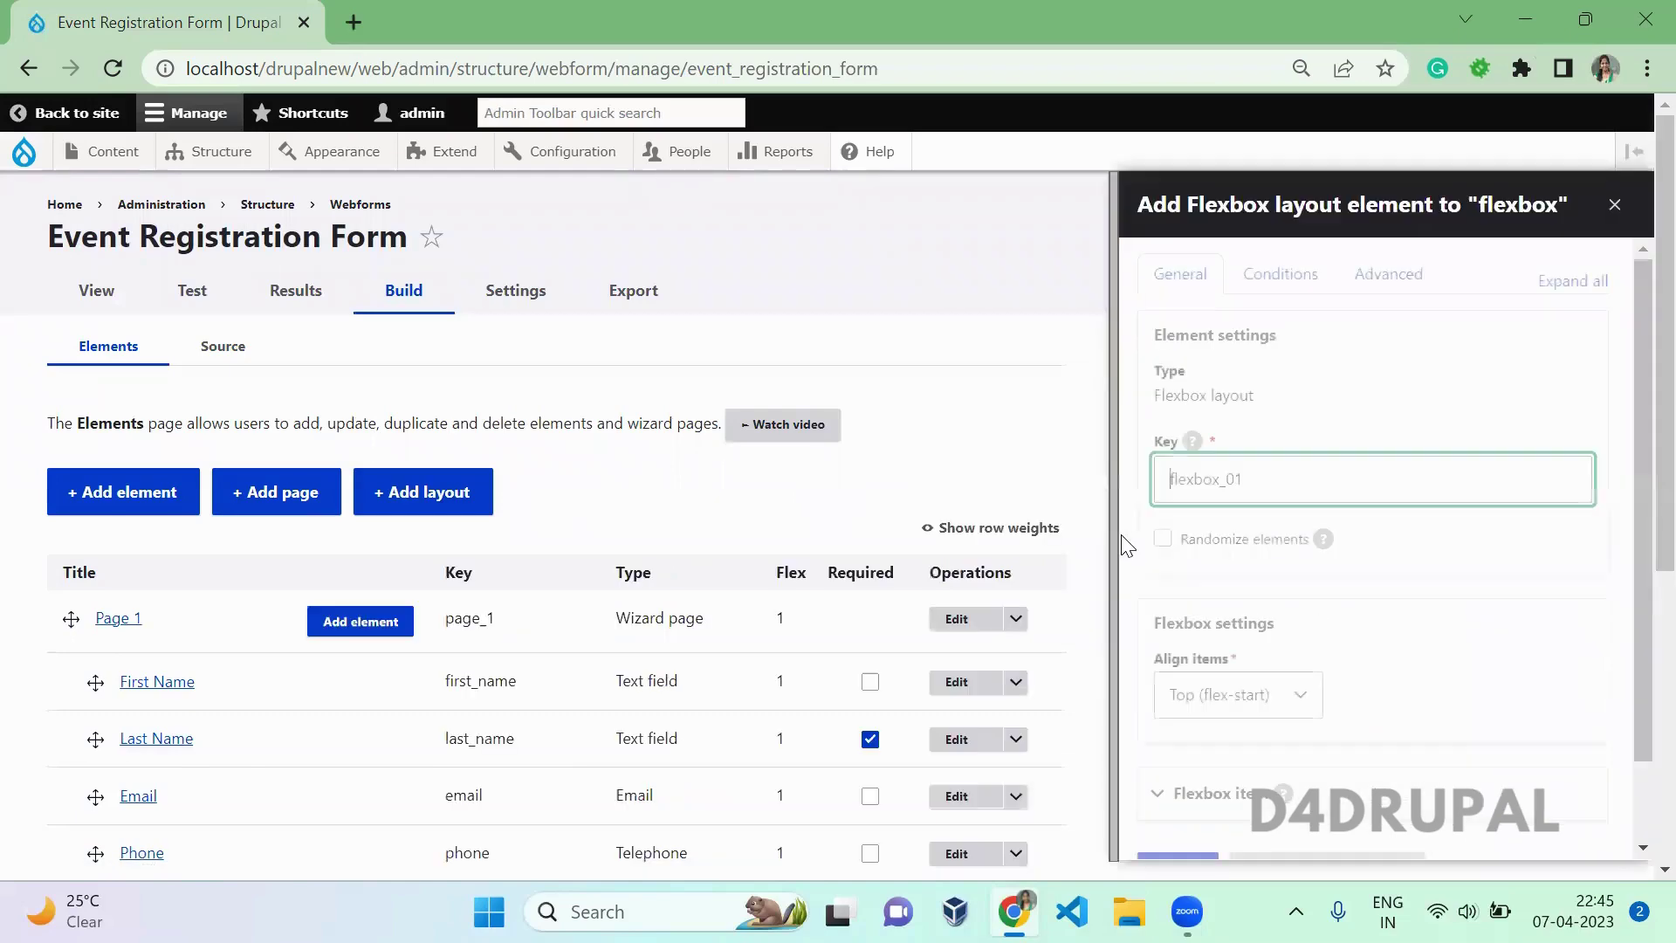
scroll(1634, 527, "down", 2)
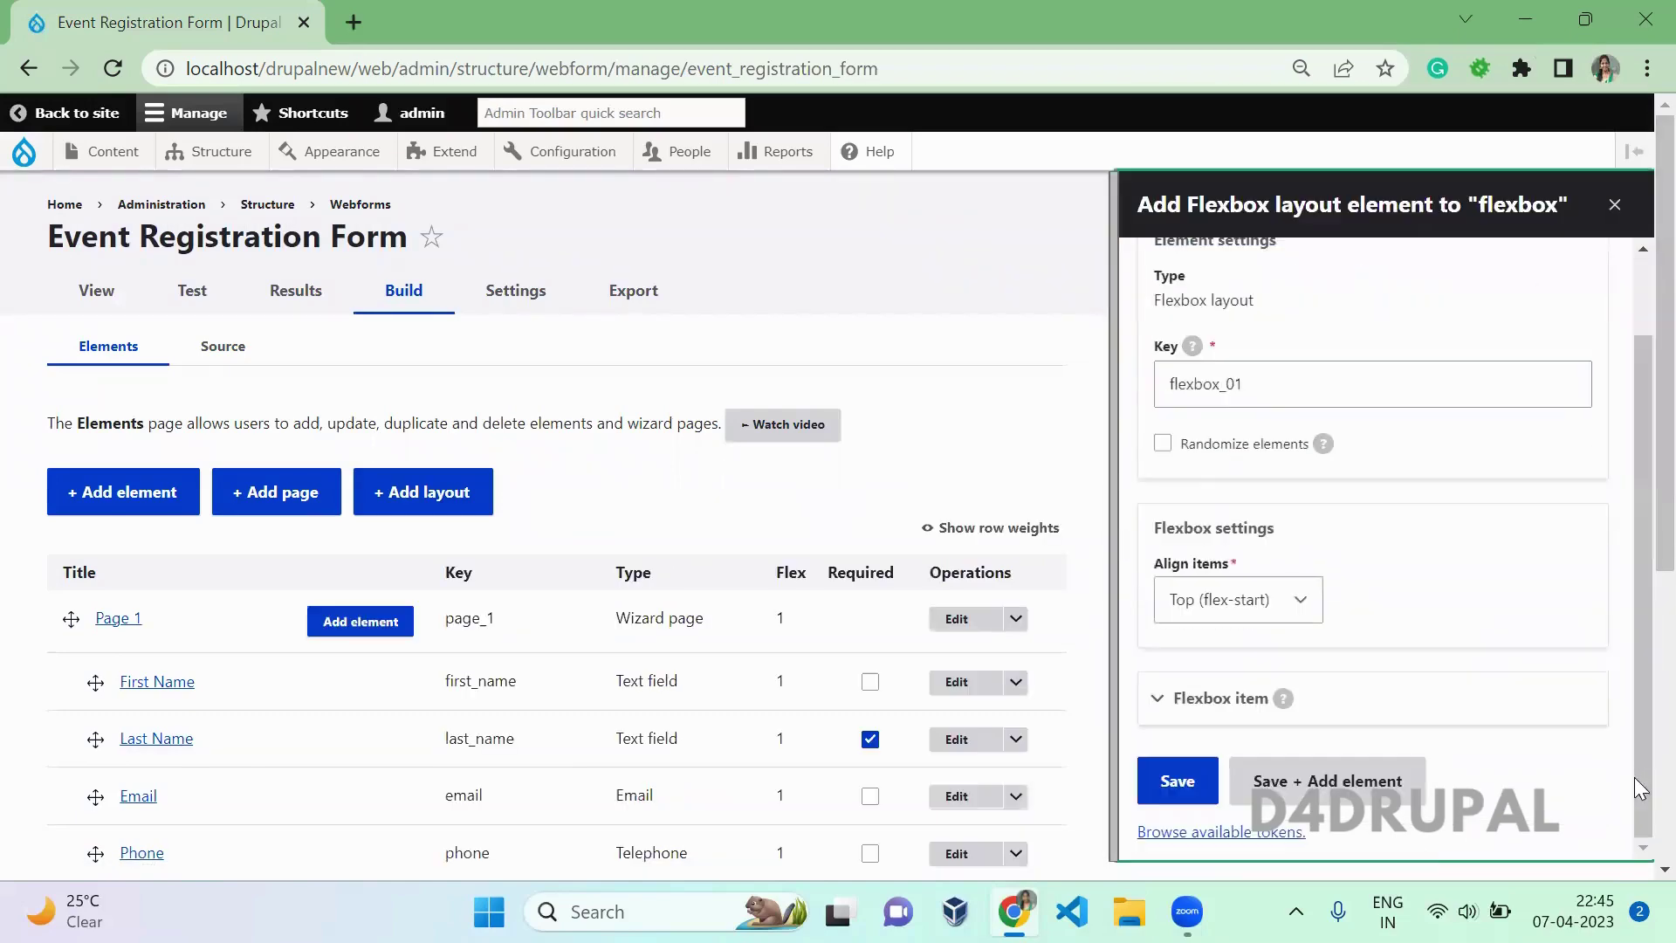
left_click(1192, 797)
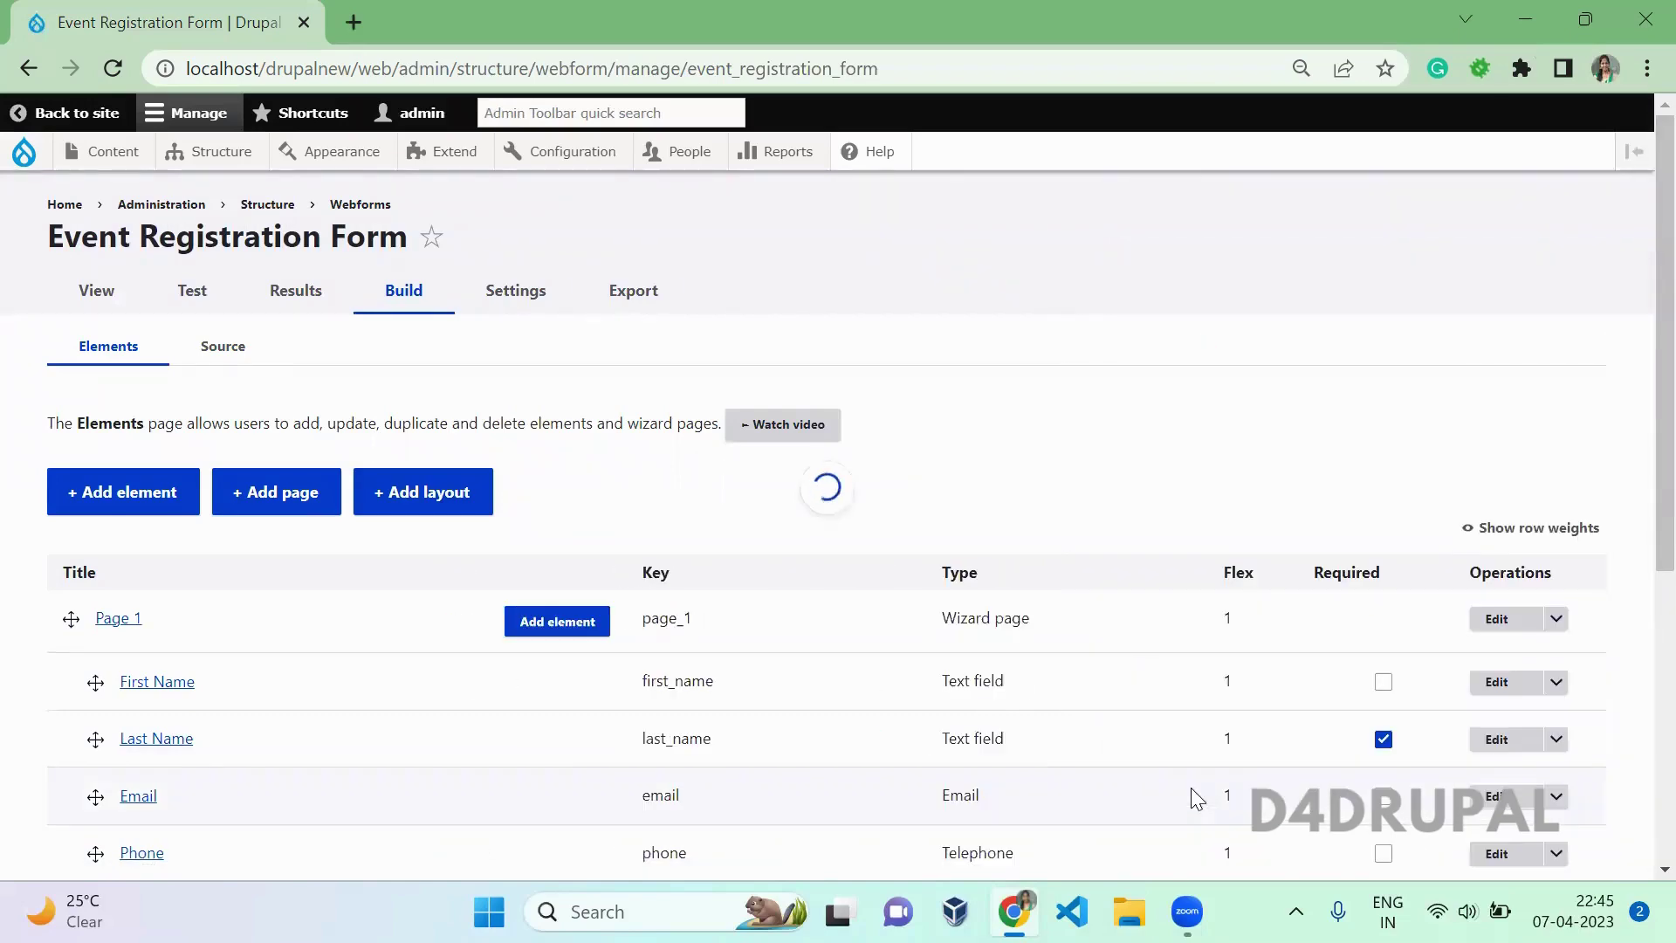
- Move flexbox under Page 1 and un-nest flexbox_01 to sit between Last Name and Email
key("shift+Tab")
key("shift+Tab")
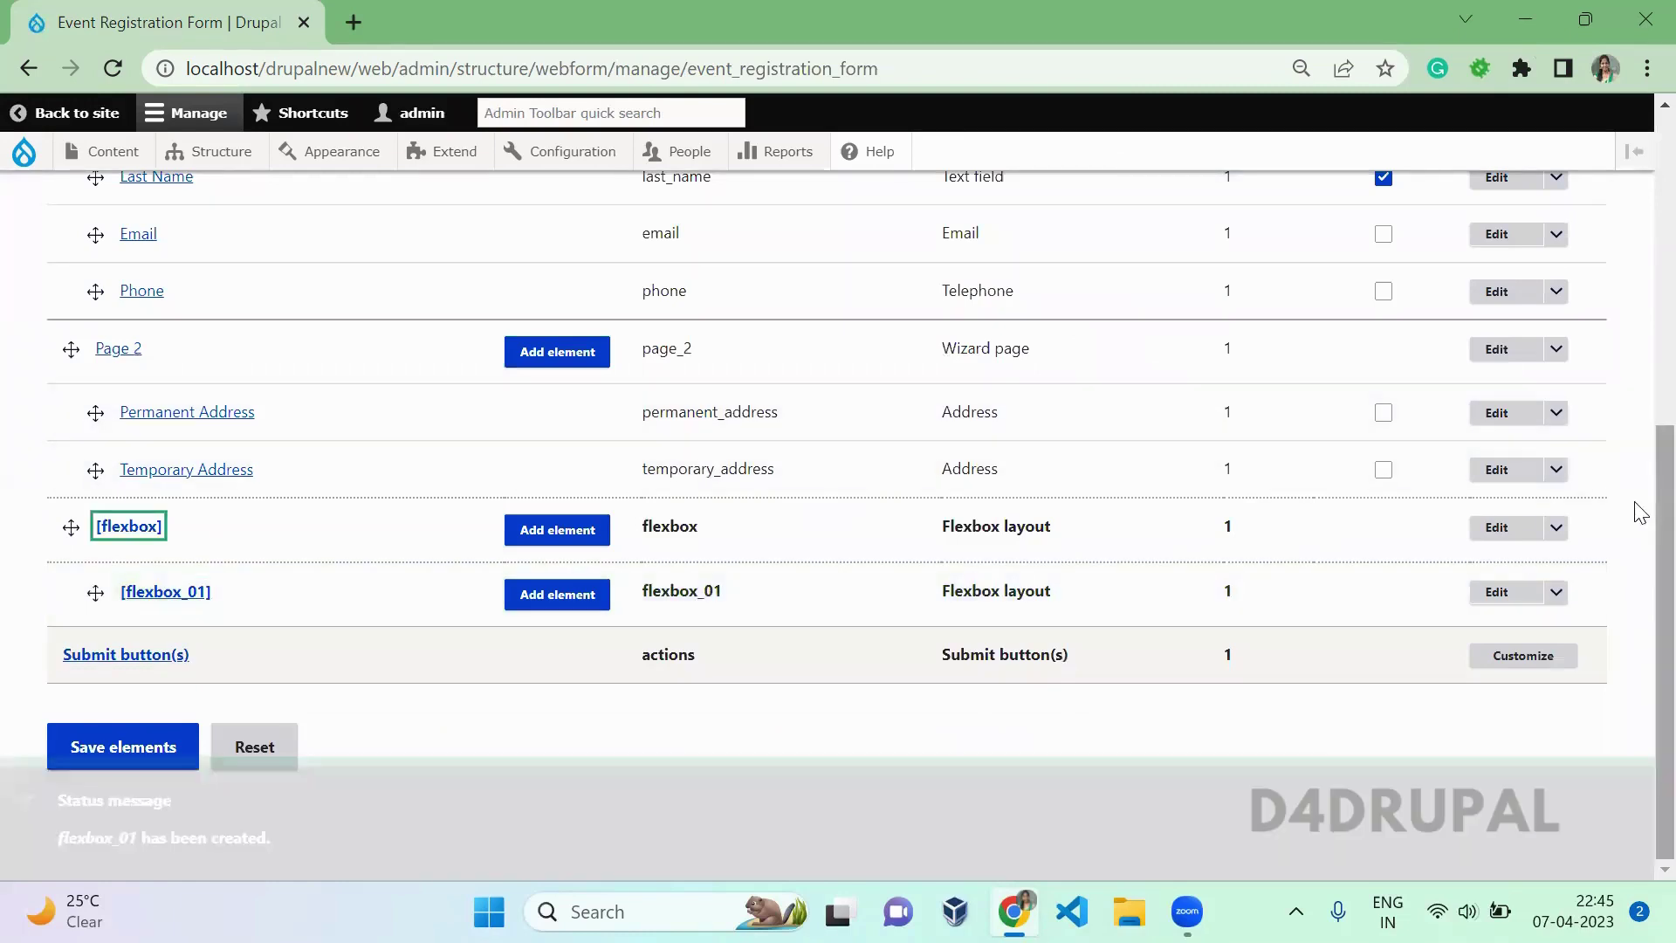
scroll(1635, 448, "up", 3)
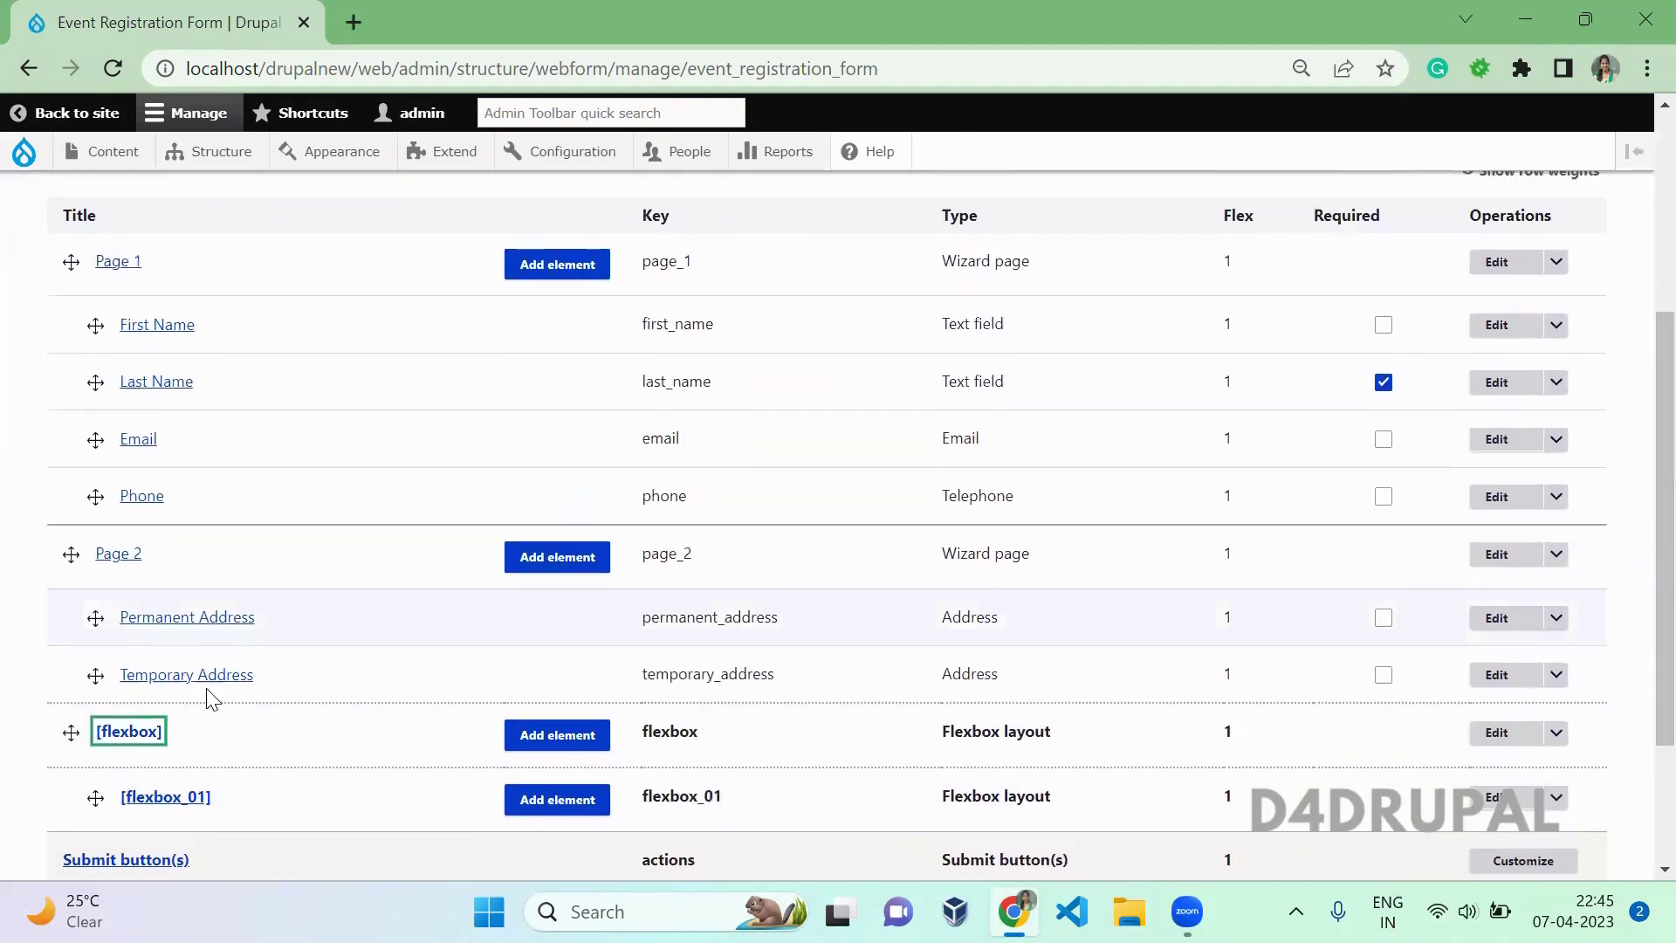
left_click_drag(71, 731, 96, 384)
left_click_drag(120, 492, 50, 524)
scroll(49, 520, "down", 2)
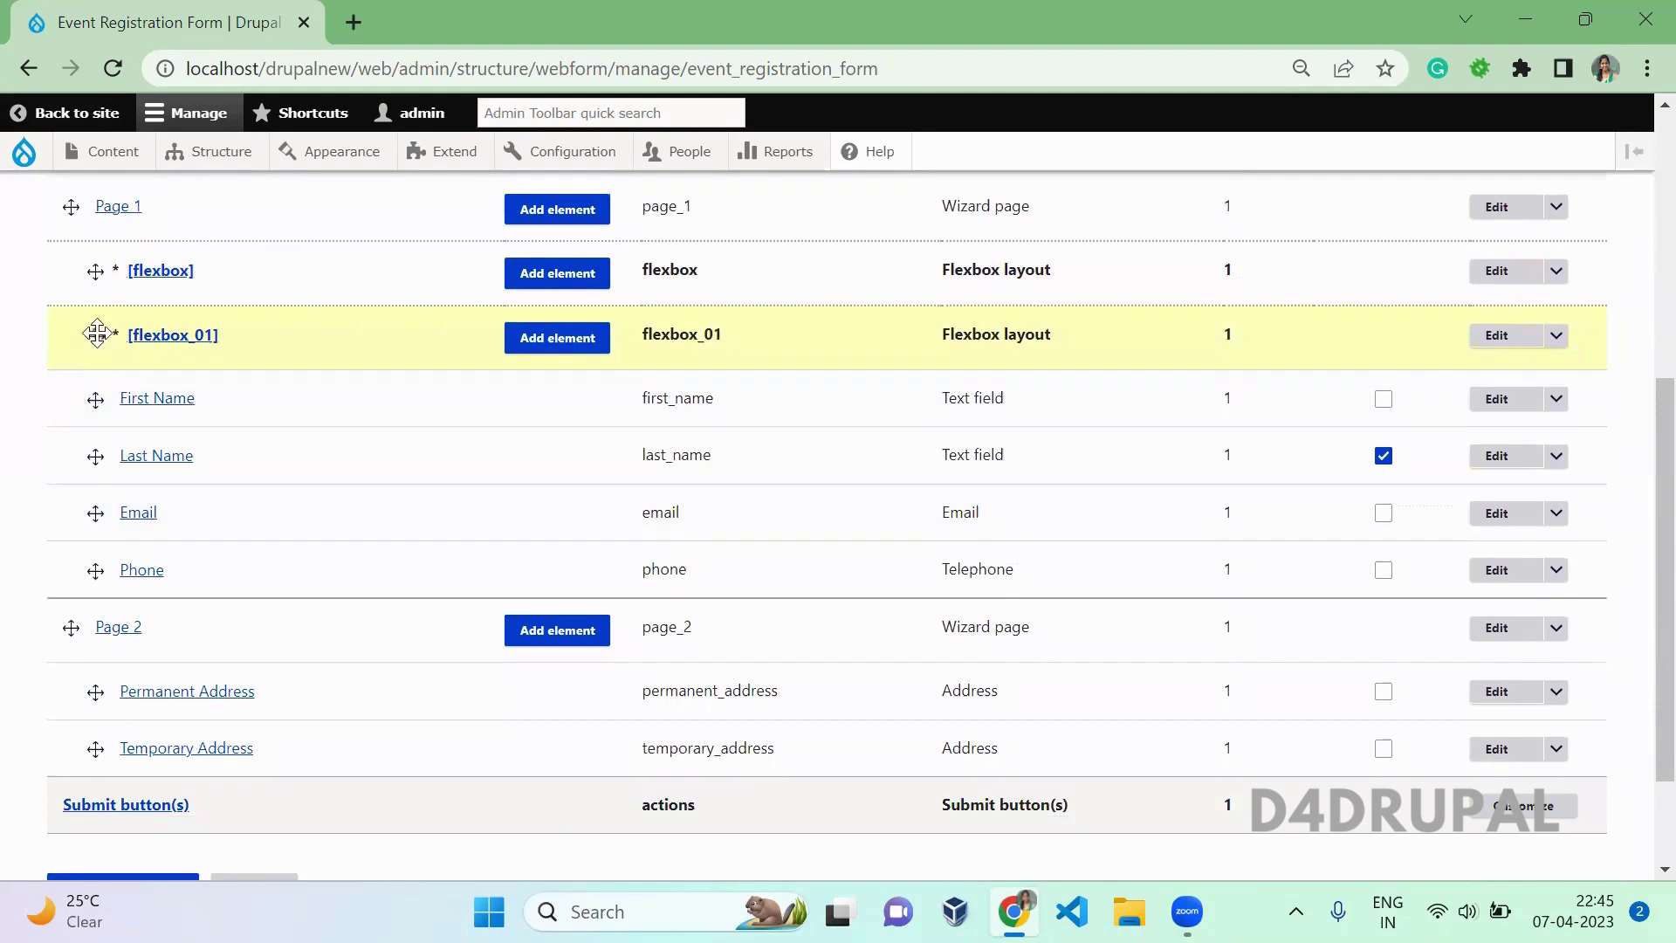
left_click_drag(97, 332, 97, 448)
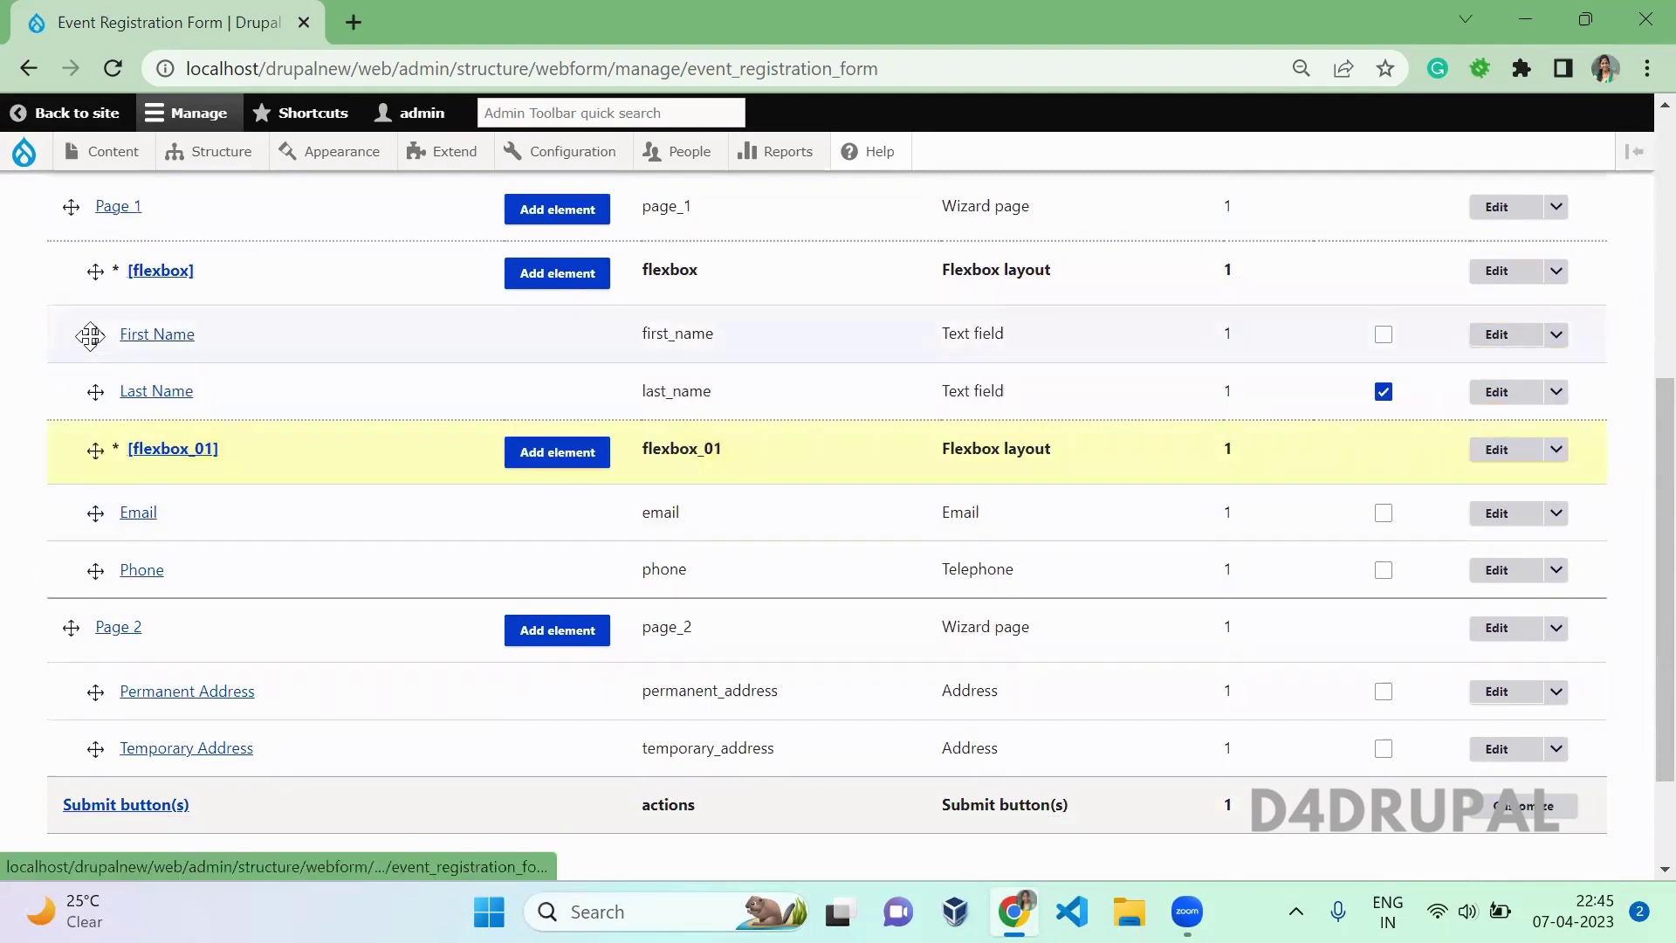
- Nest First Name and Last Name in flexbox, Email and Phone in flexbox_01, and save the elements
left_click_drag(89, 335, 174, 347)
left_click(101, 391)
left_click_drag(101, 391, 133, 392)
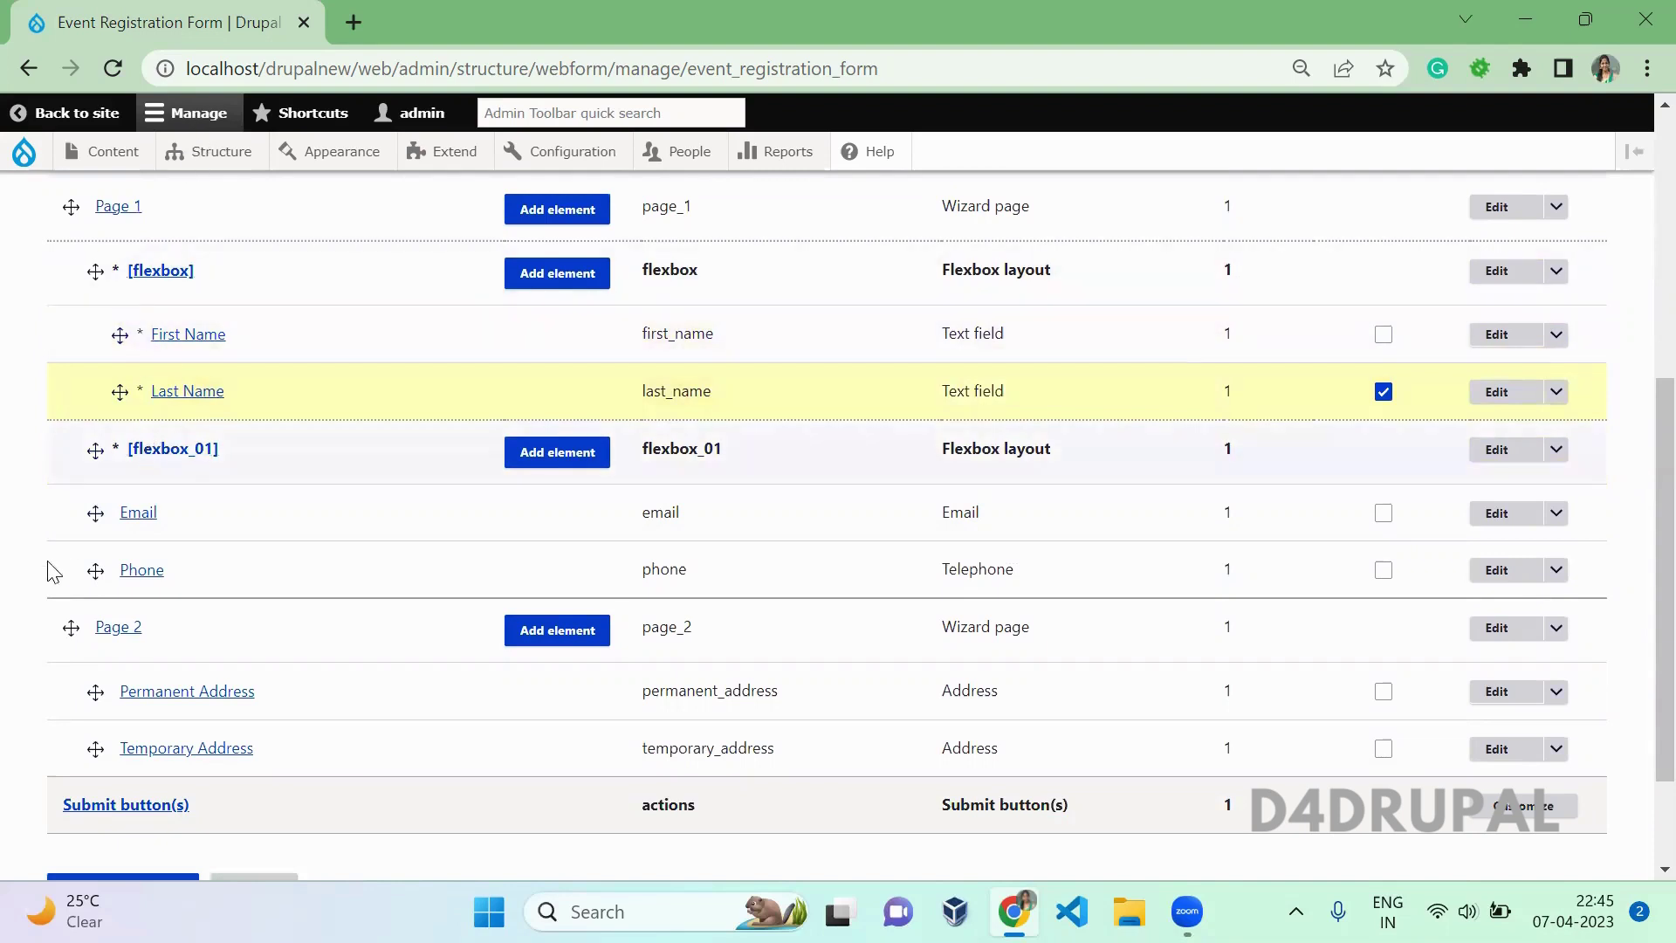
left_click_drag(92, 512, 172, 535)
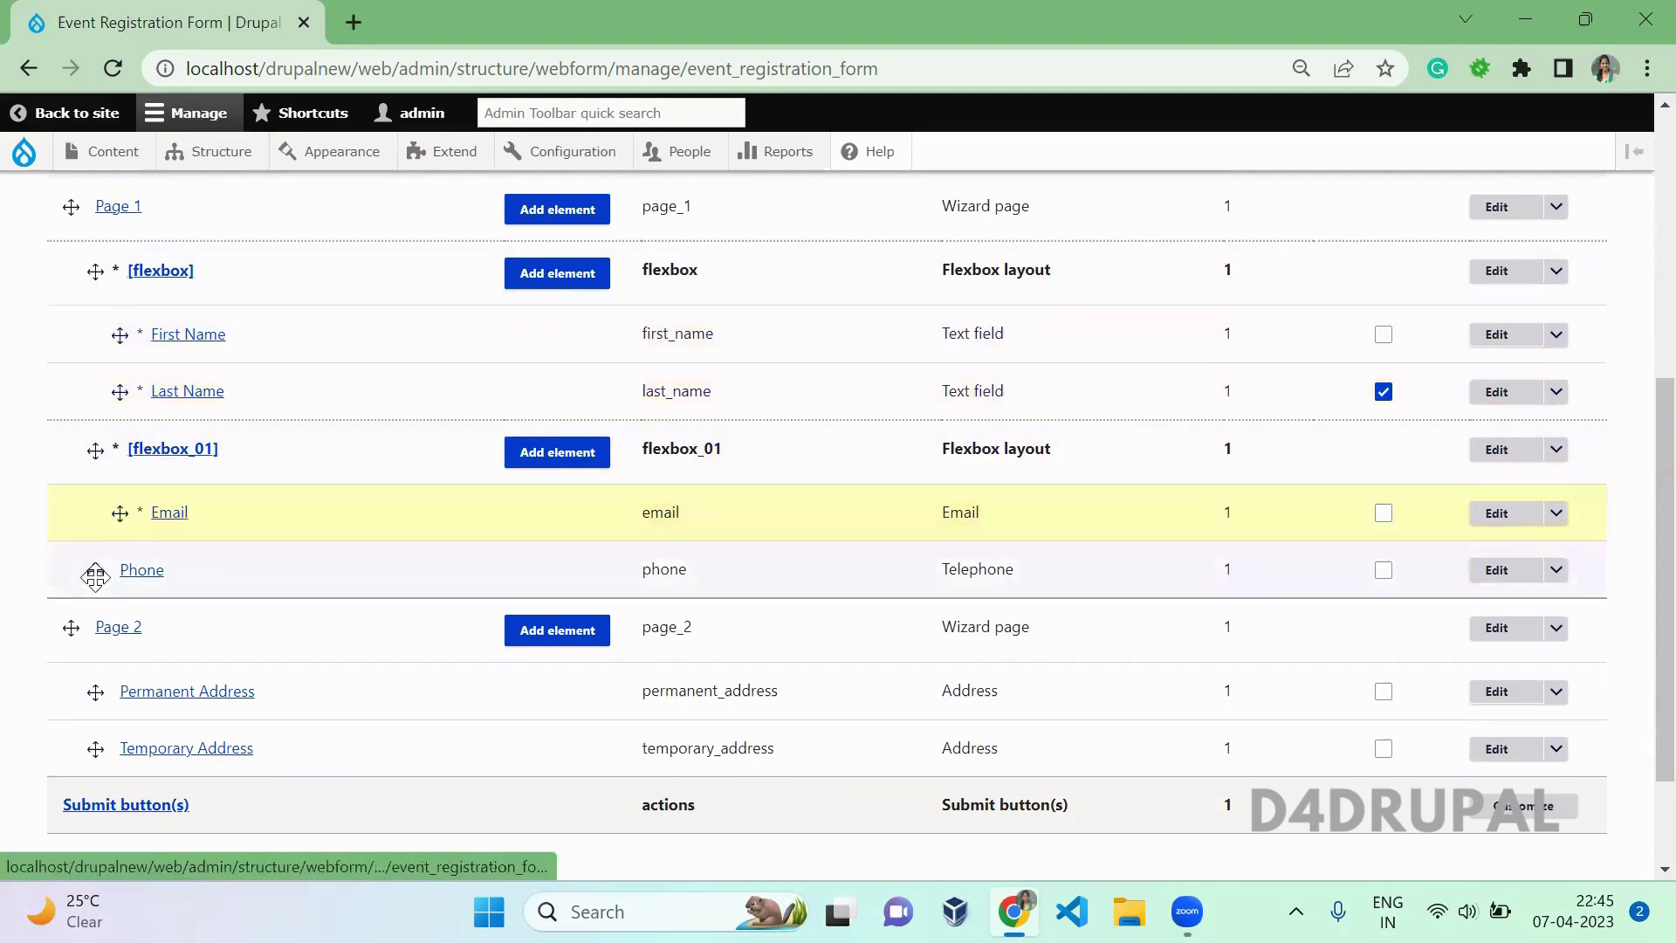
left_click_drag(95, 576, 187, 584)
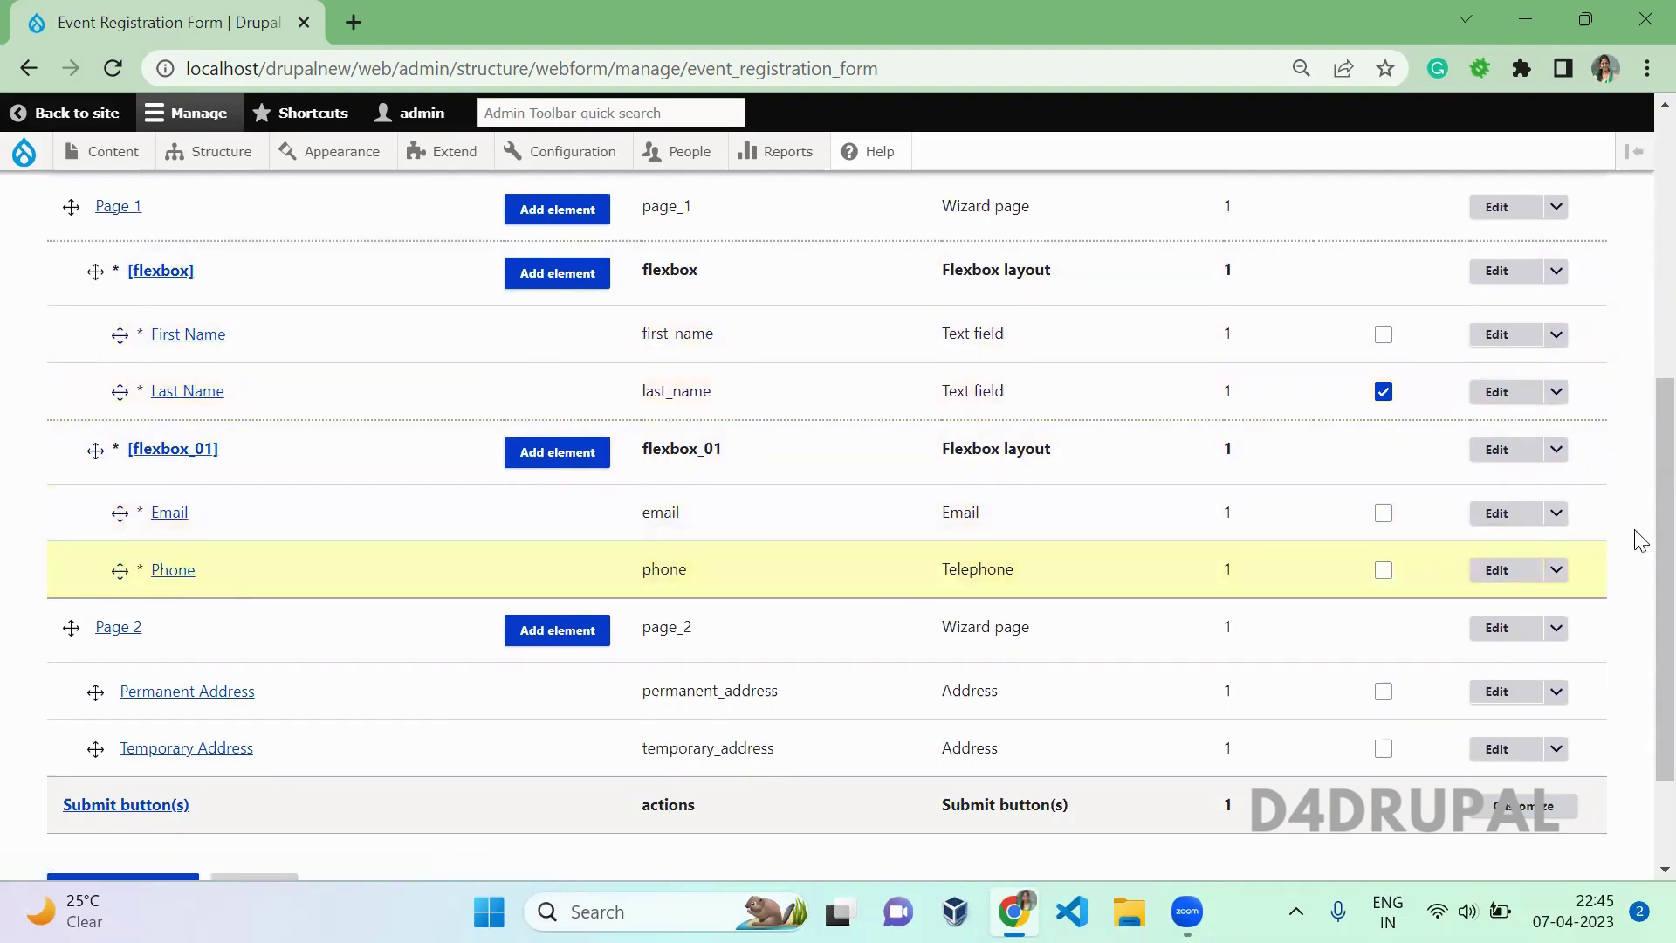
scroll(1639, 539, "down", 3)
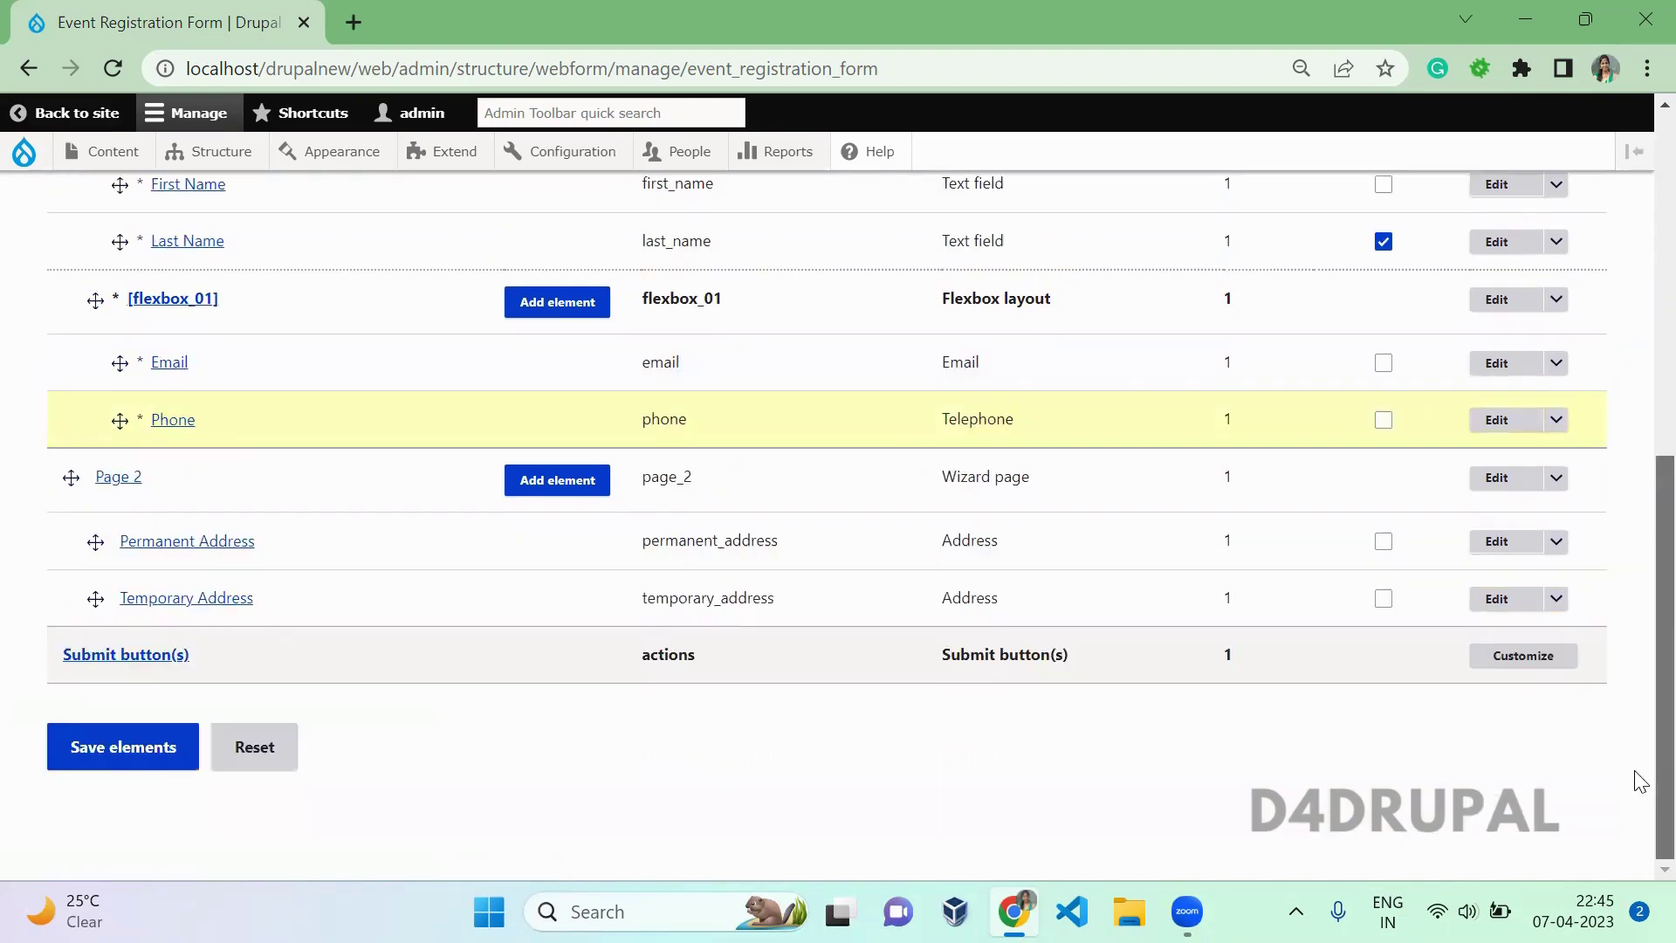
left_click(132, 779)
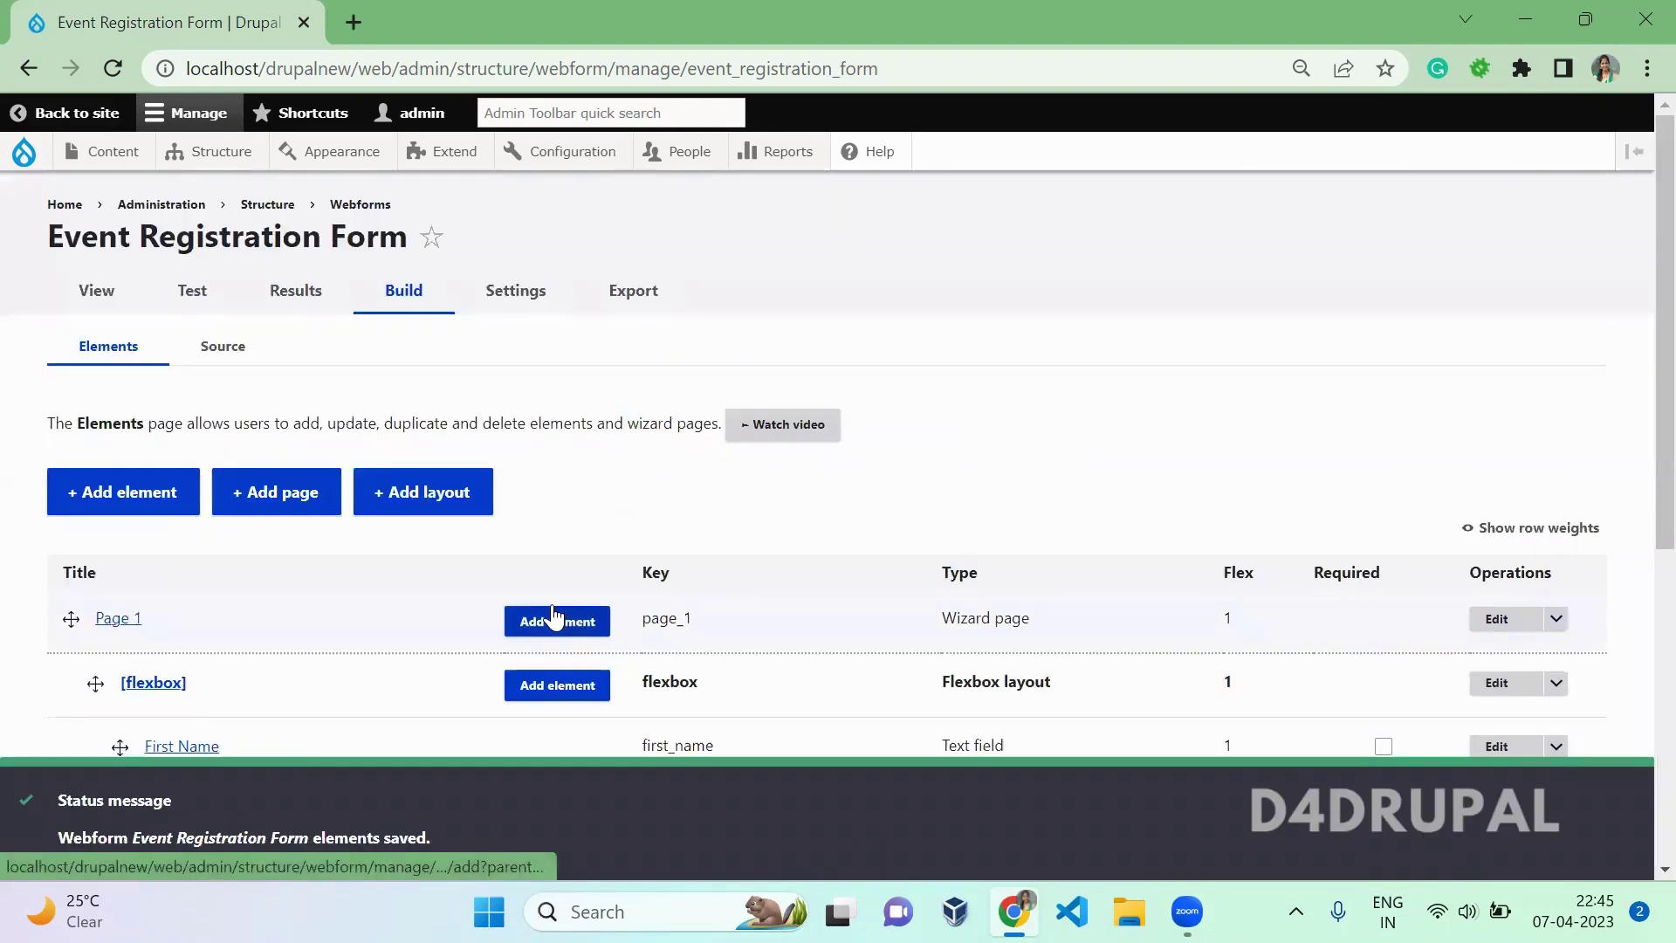
- View the form and confirm First Name sits beside Last Name and Email beside Phone
scroll(1639, 410, "down", 2)
scroll(1639, 450, "up", 2)
left_click(52, 288)
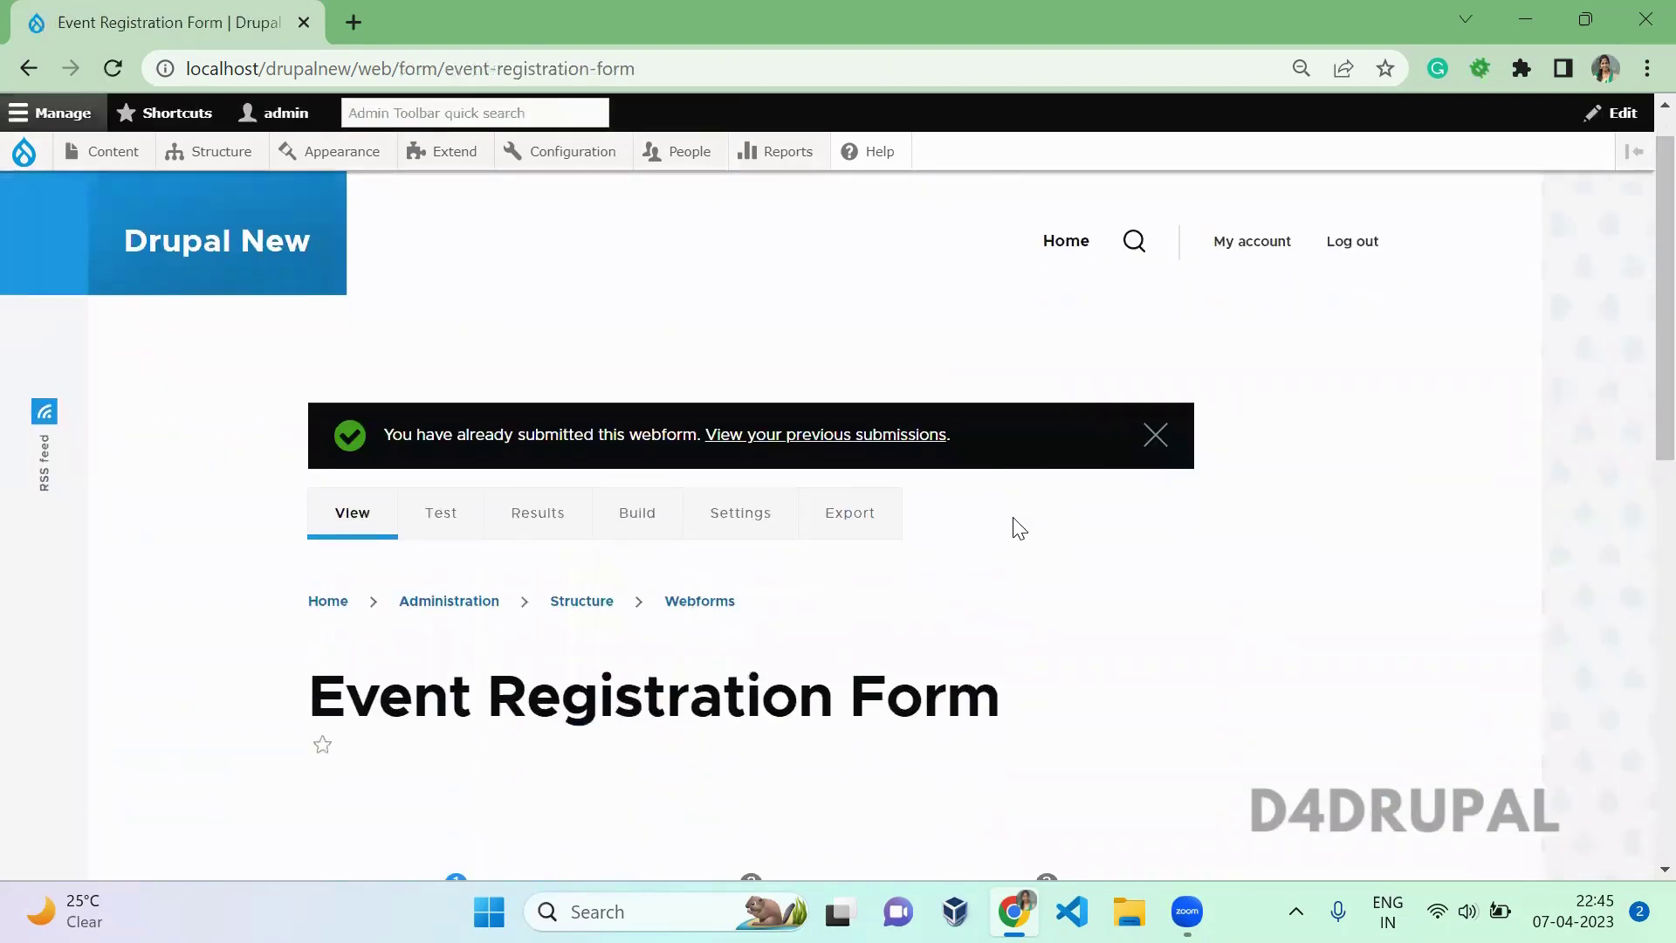
scroll(1018, 528, "down", 8)
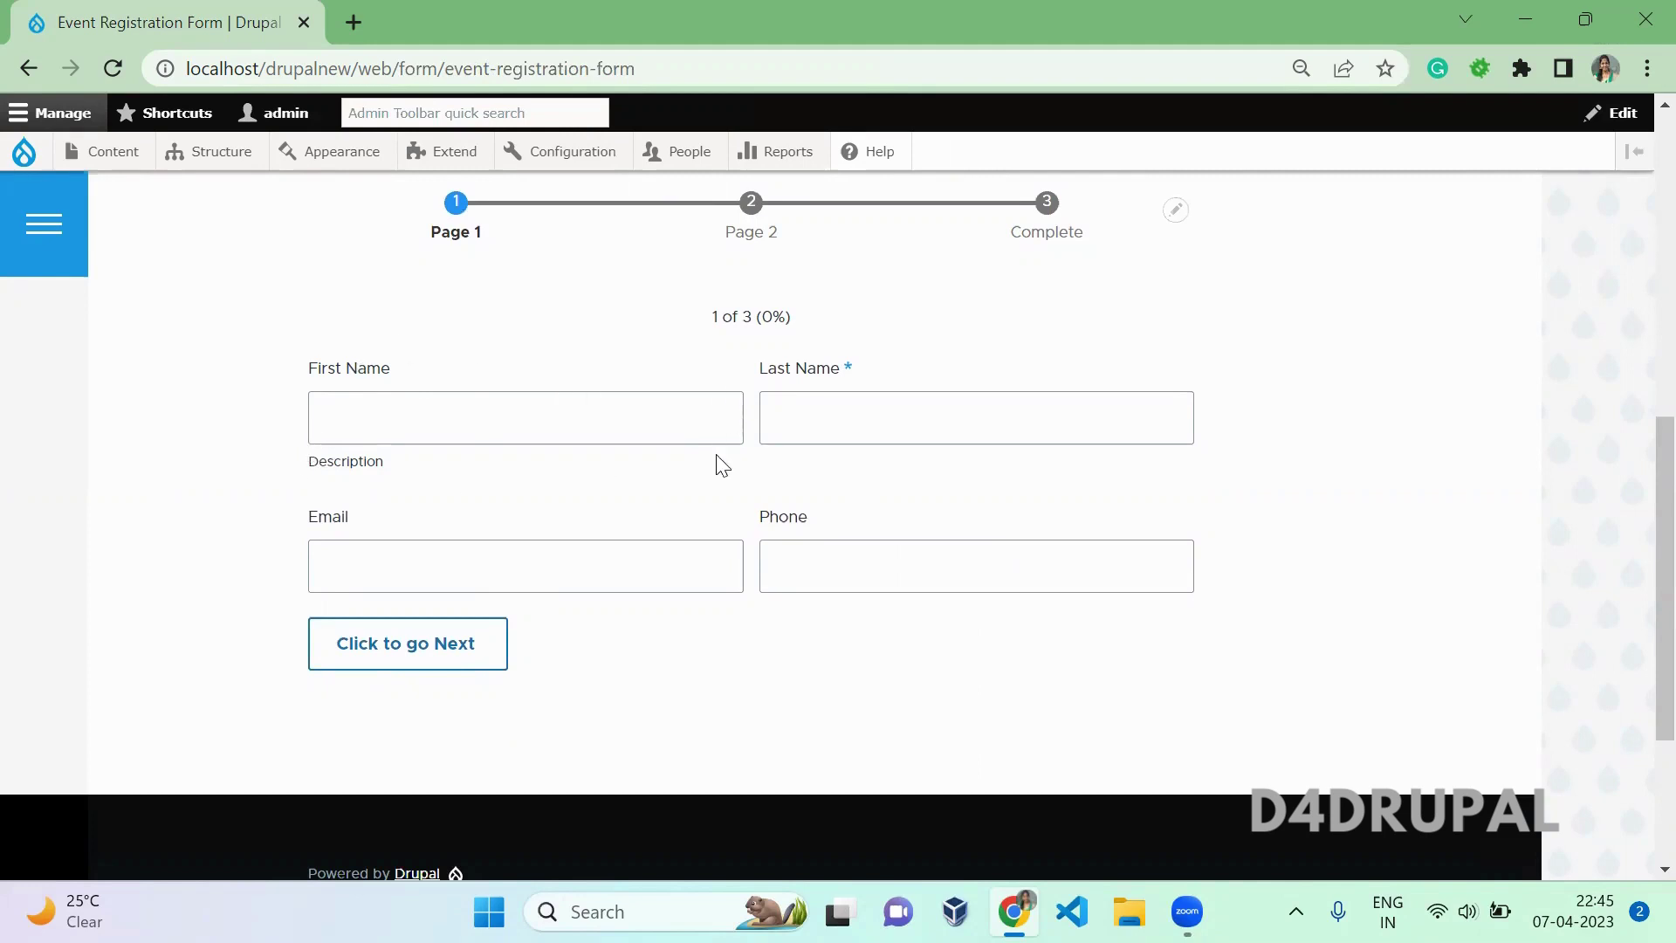
scroll(766, 499, "up", 7)
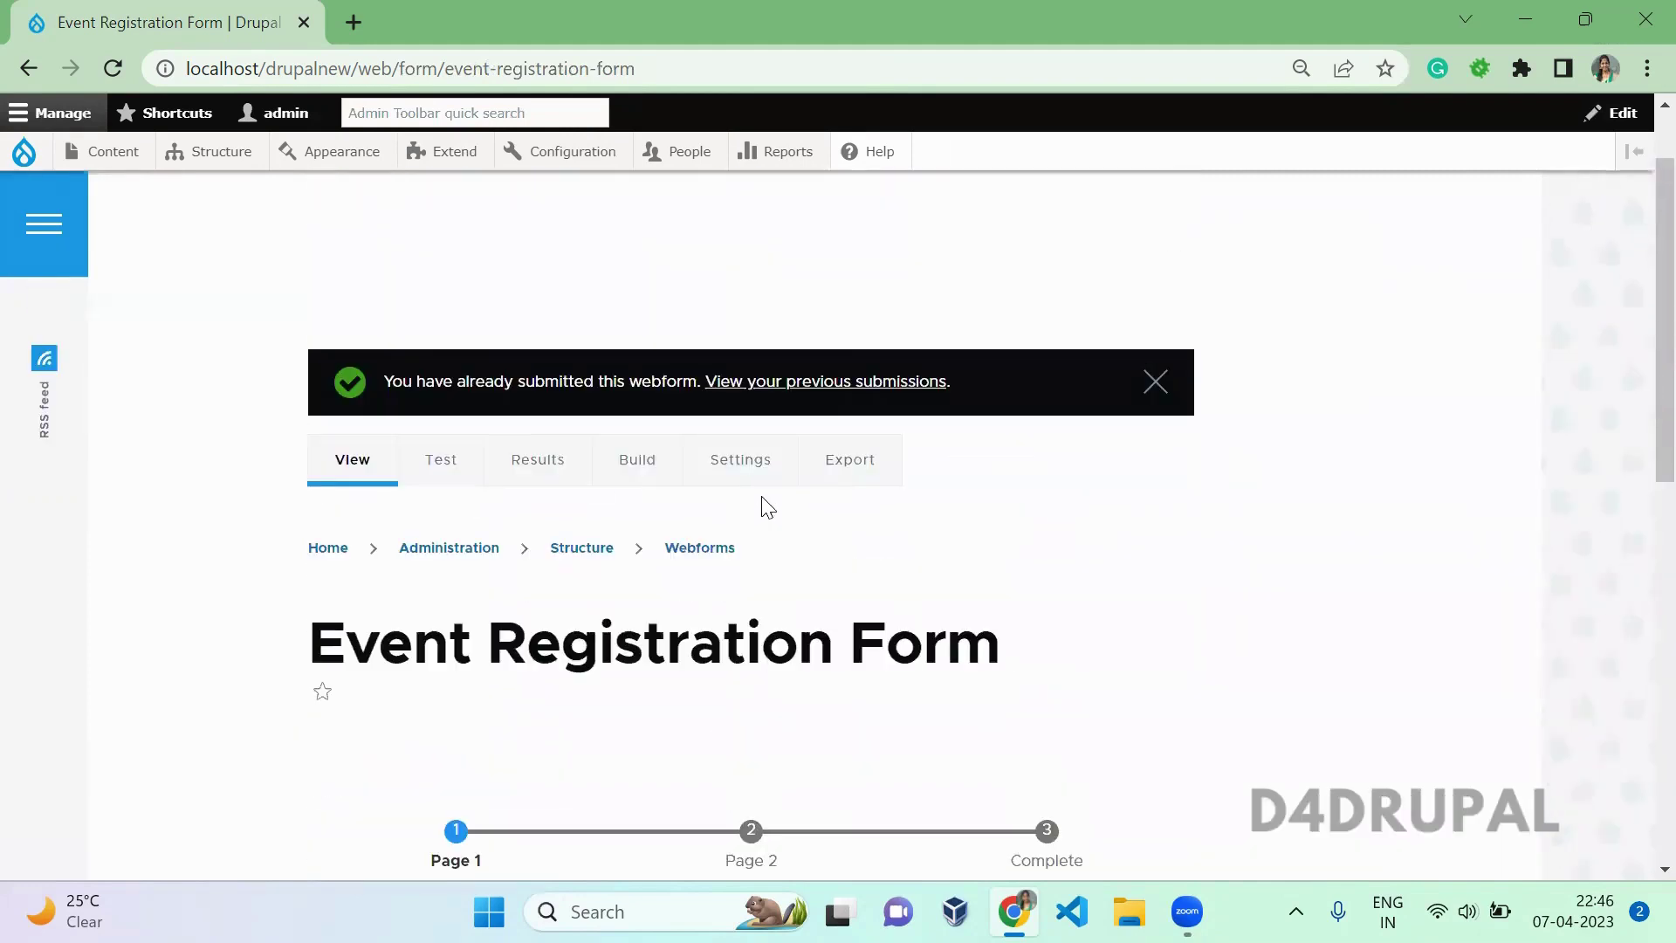
- Open First Name's settings from the build page and select its 'Description' text
left_click(627, 460)
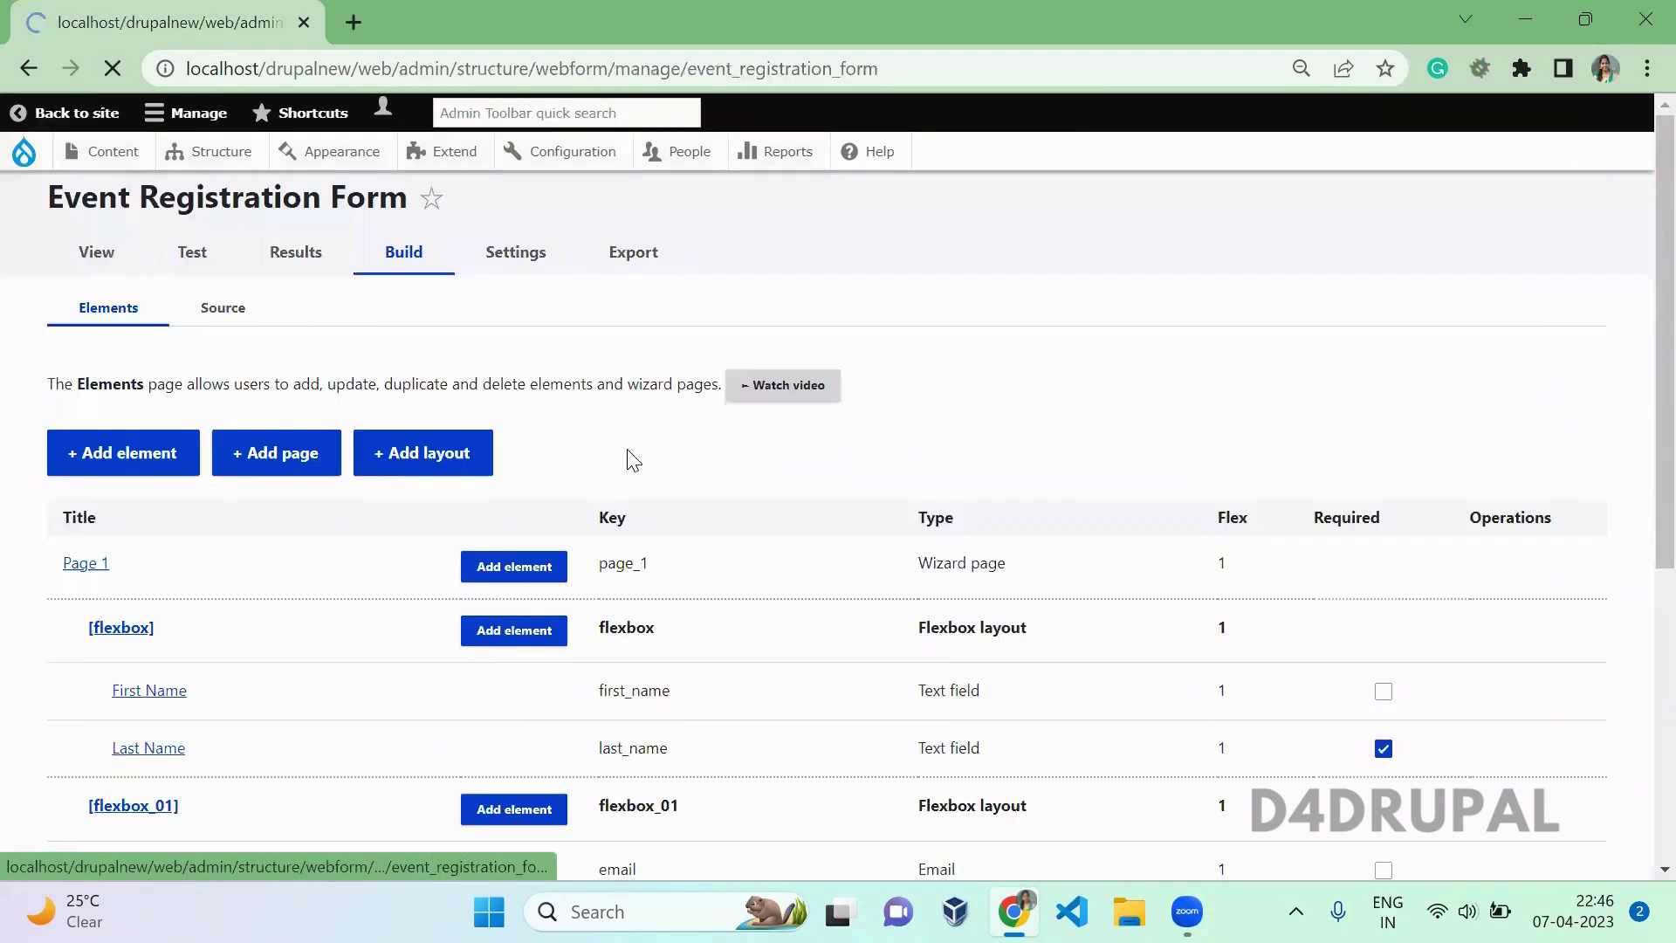
scroll(630, 459, "down", 1)
scroll(630, 459, "down", 3)
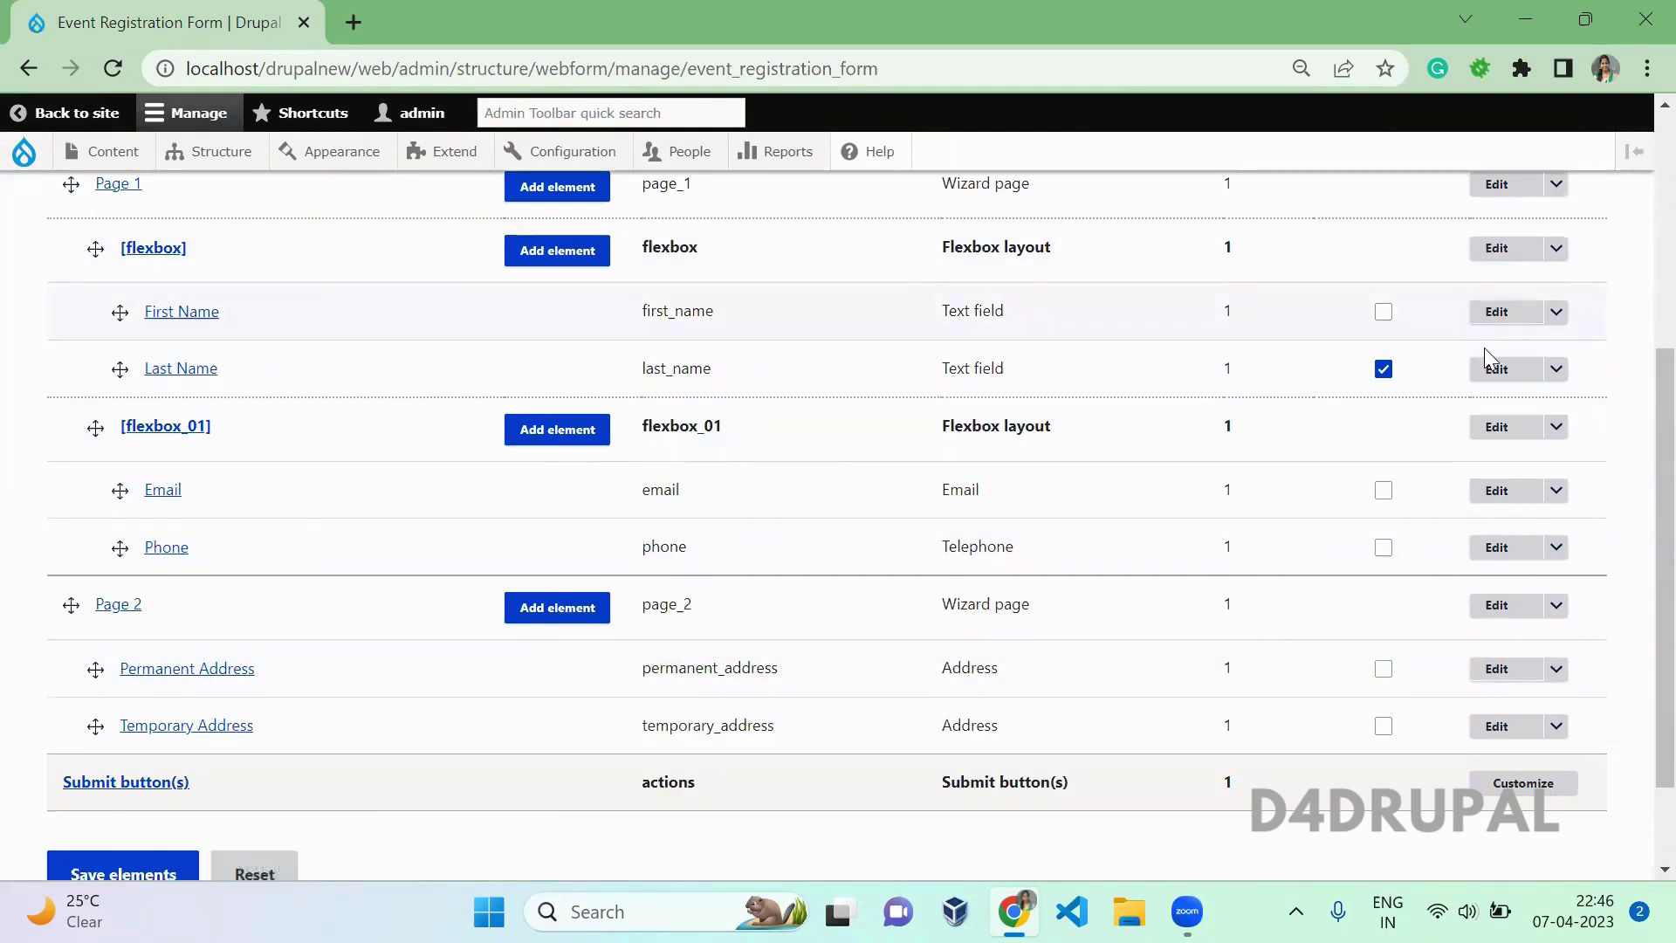
left_click(1499, 324)
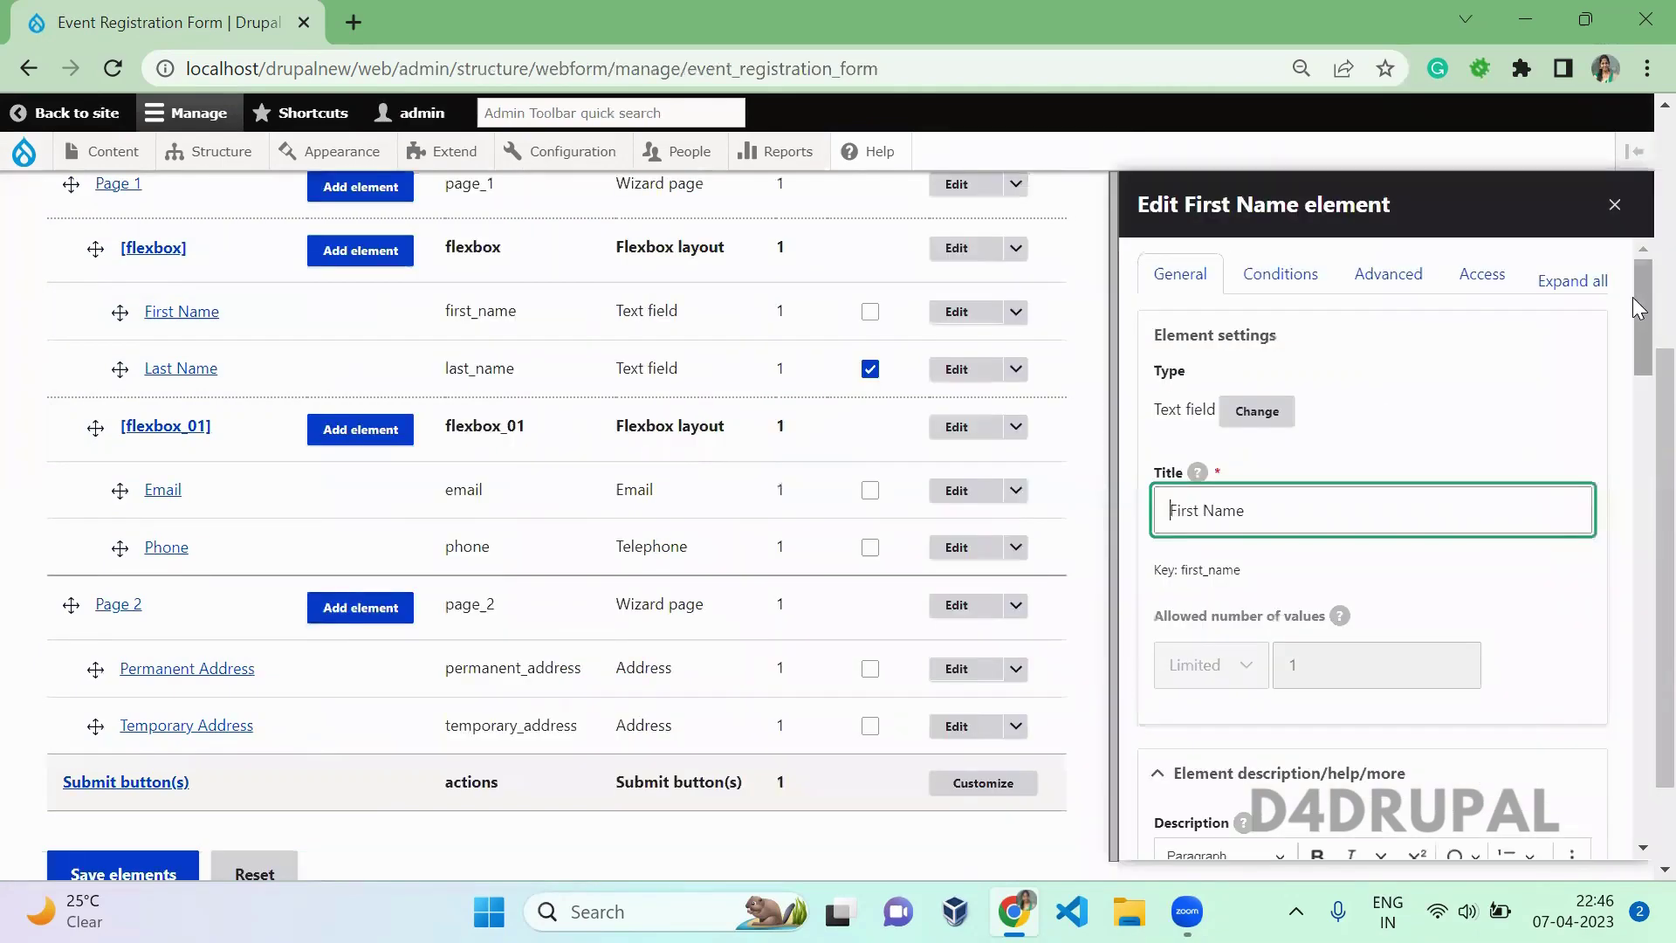
left_click_drag(1639, 307, 1635, 403)
left_click(1306, 425)
left_click_drag(1261, 426, 1160, 423)
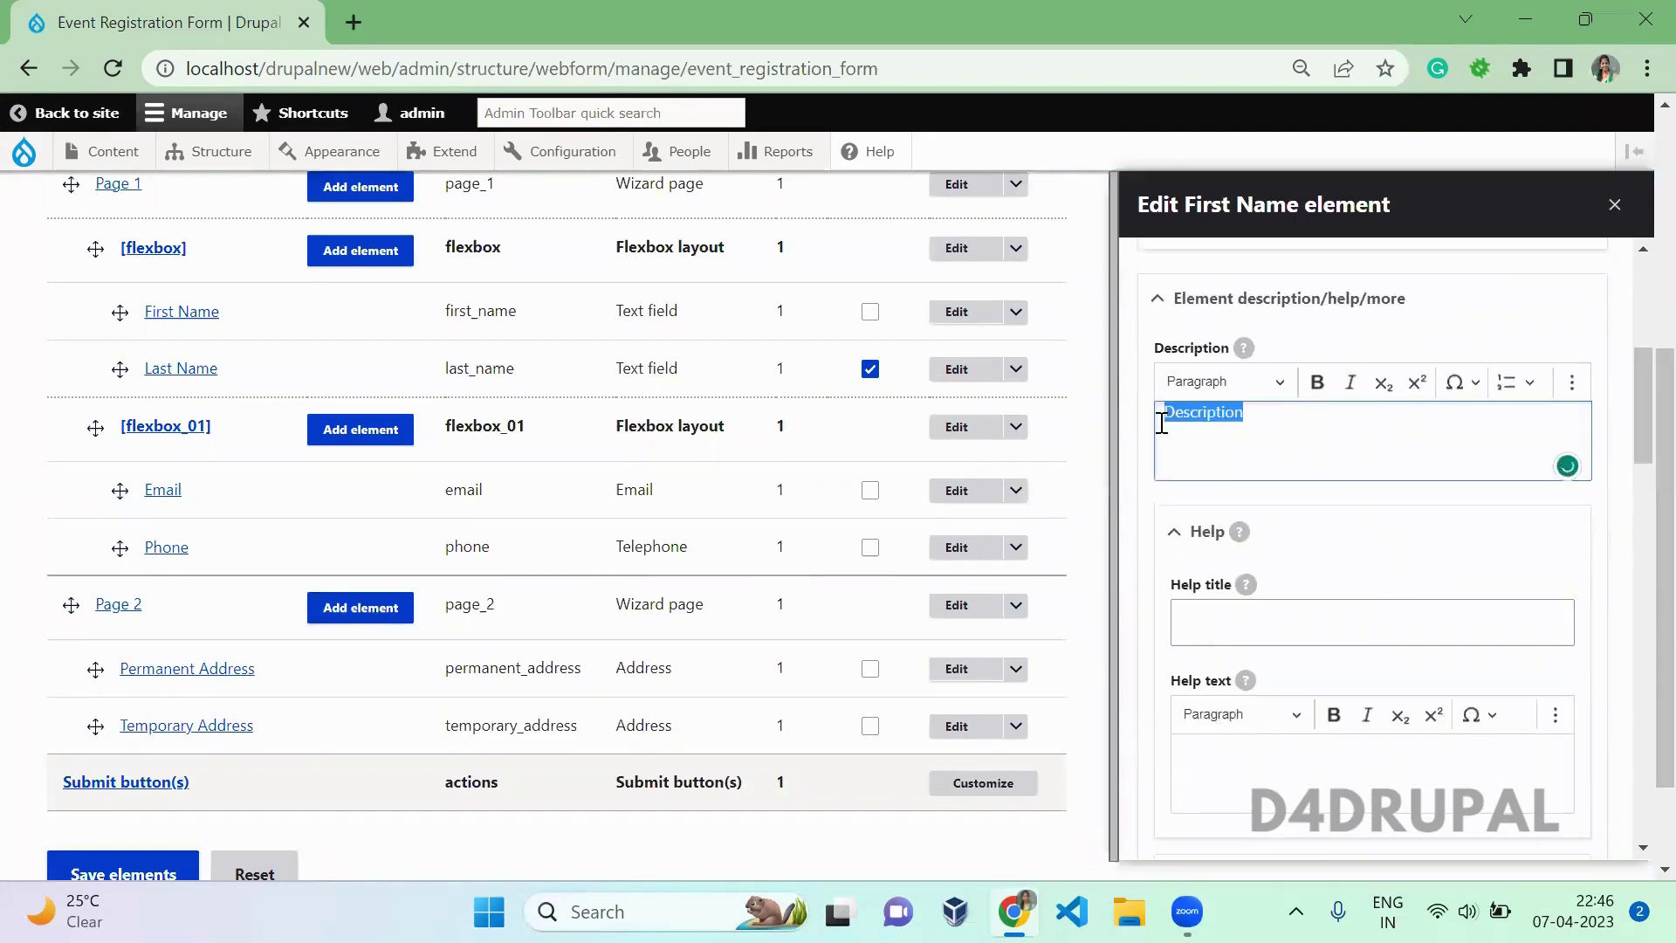
- Check the First Name description on the form view in a new tab, then return to the builder
middle_click(29, 69)
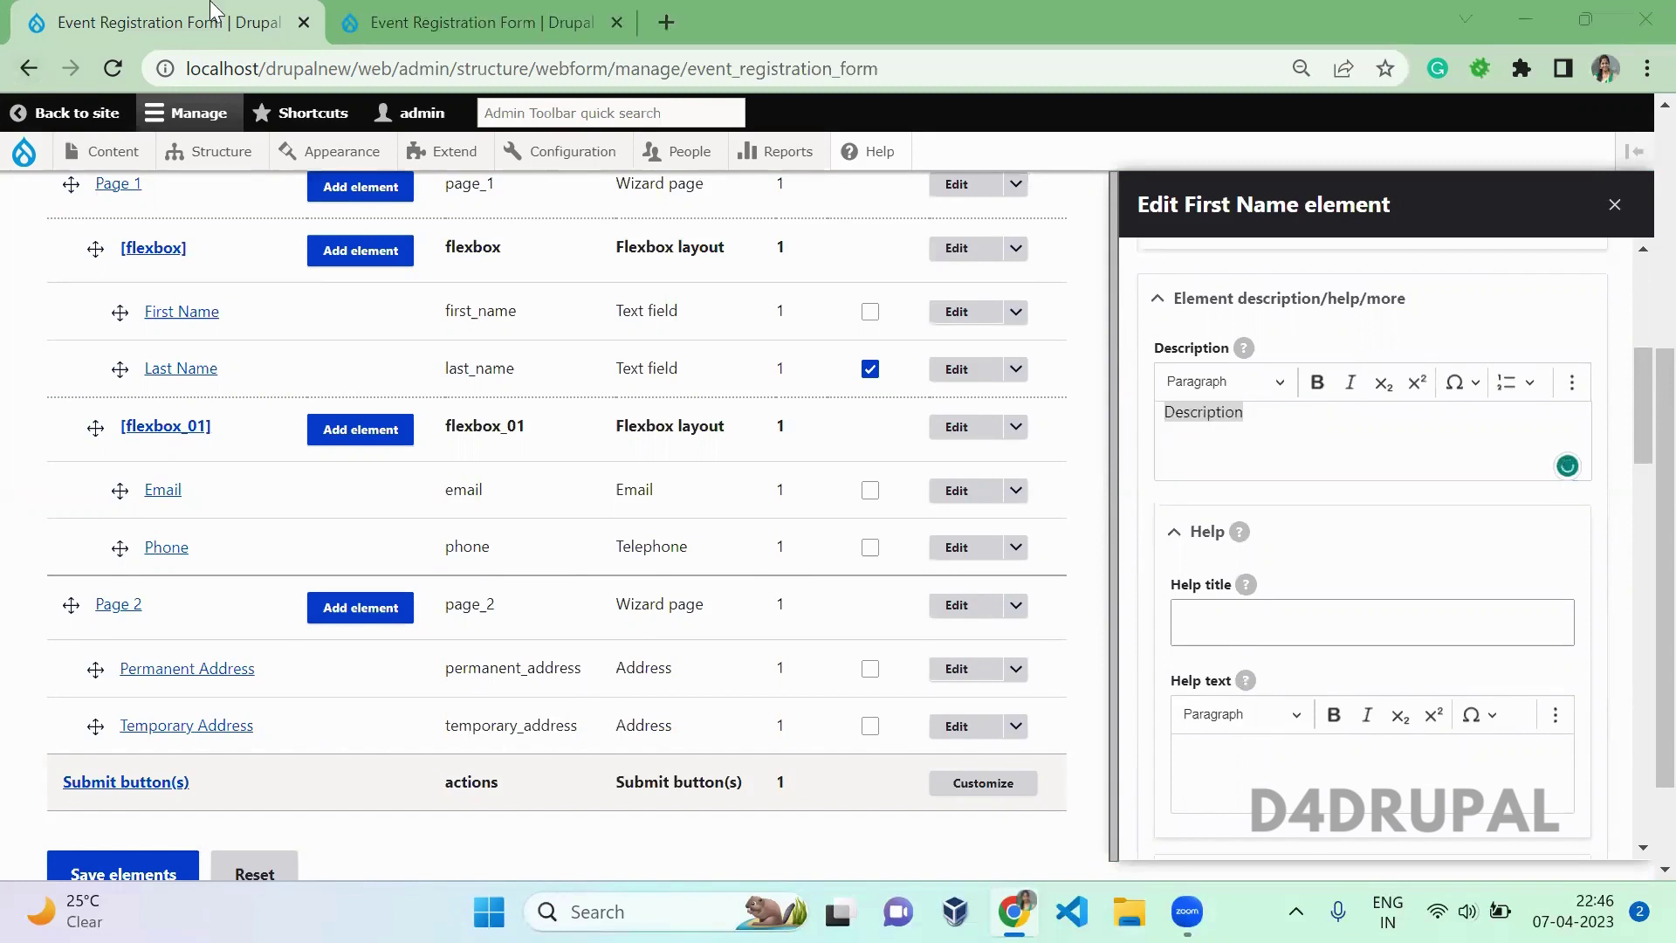
key("ctrl+Tab")
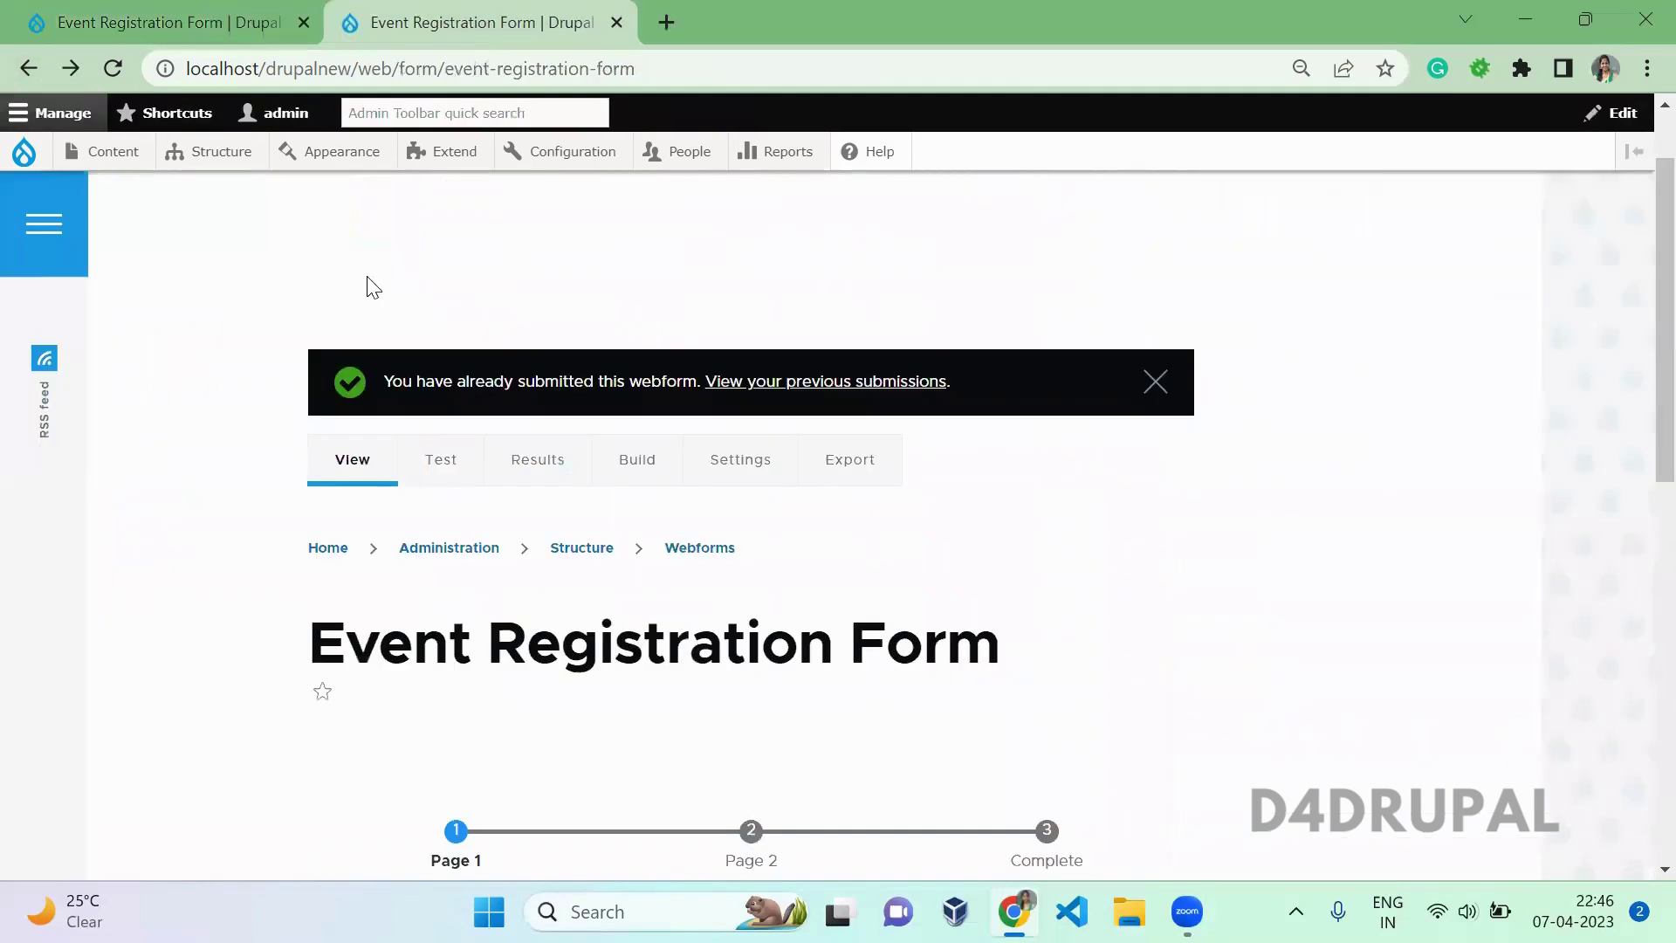
scroll(598, 667, "down", 6)
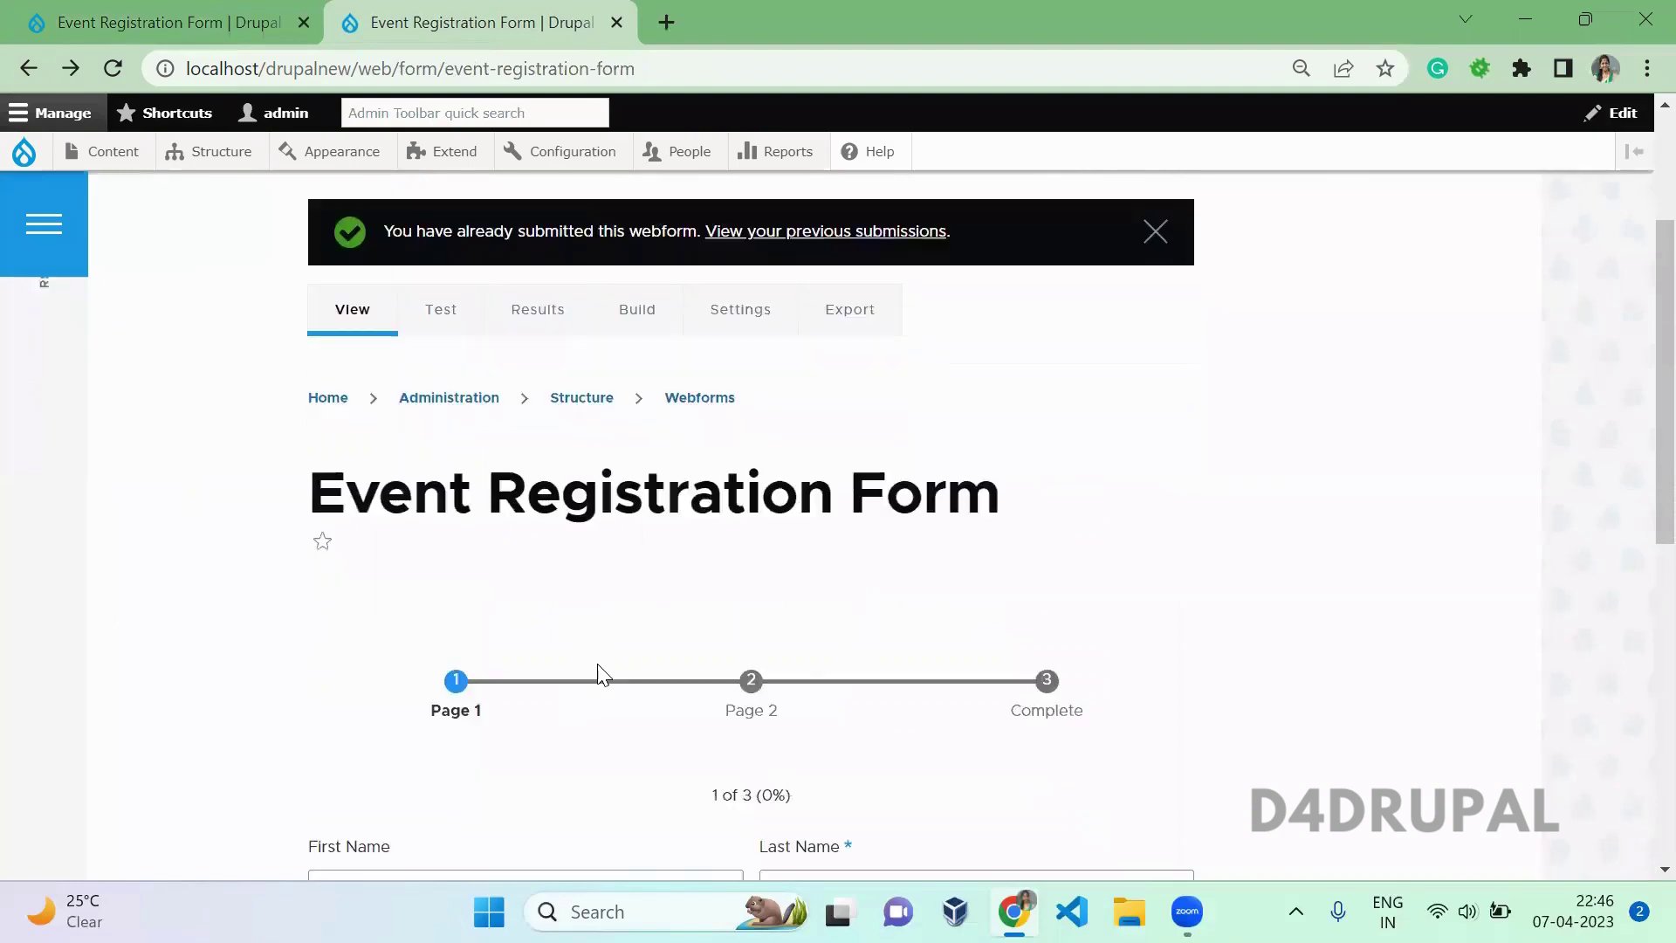
double_click(364, 516)
left_click(197, 13)
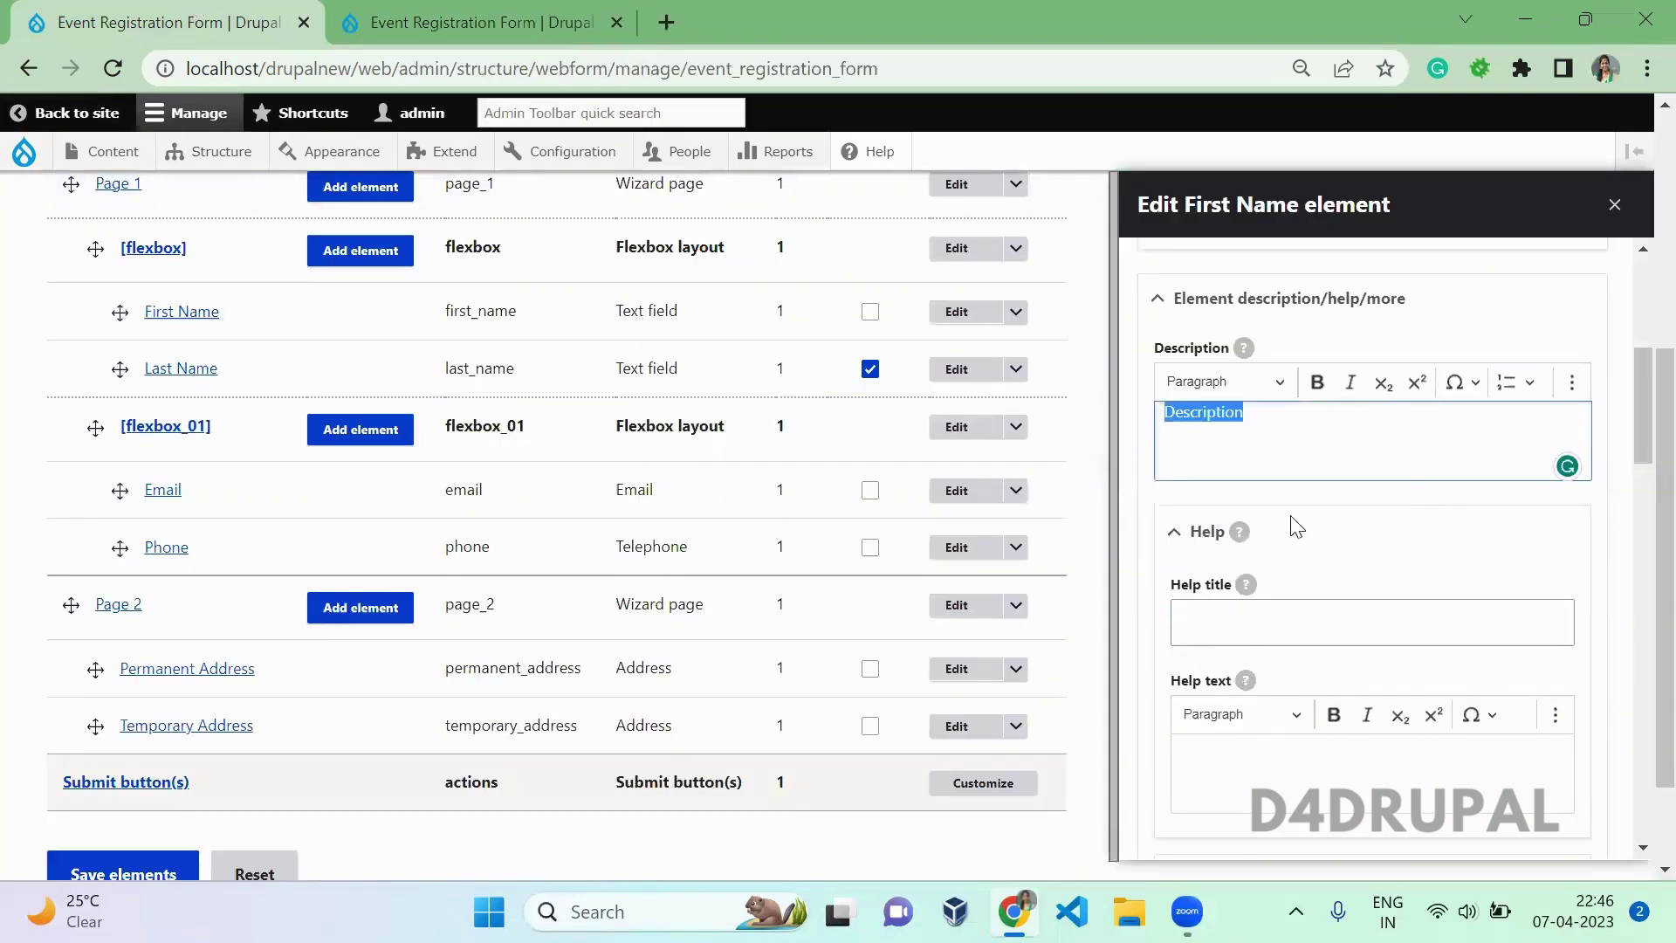
- Set First Name's help to 'Help title'/'Help text' and more to 'more title'/'more text'
left_click(1282, 617)
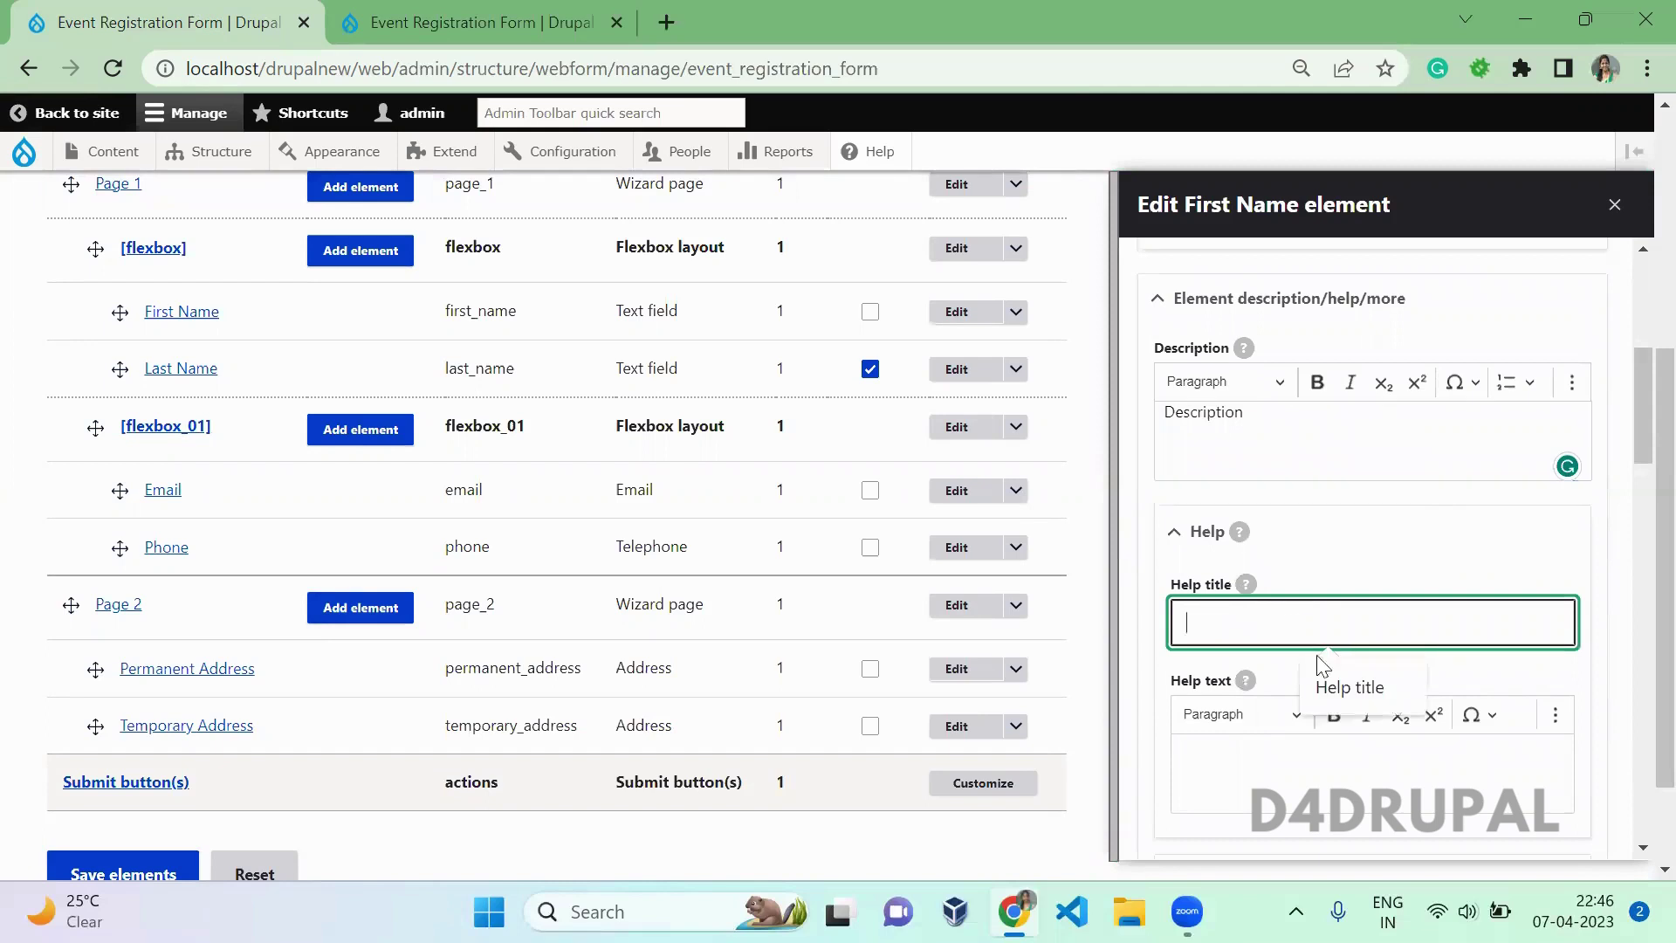
left_click(1335, 687)
left_click(1233, 775)
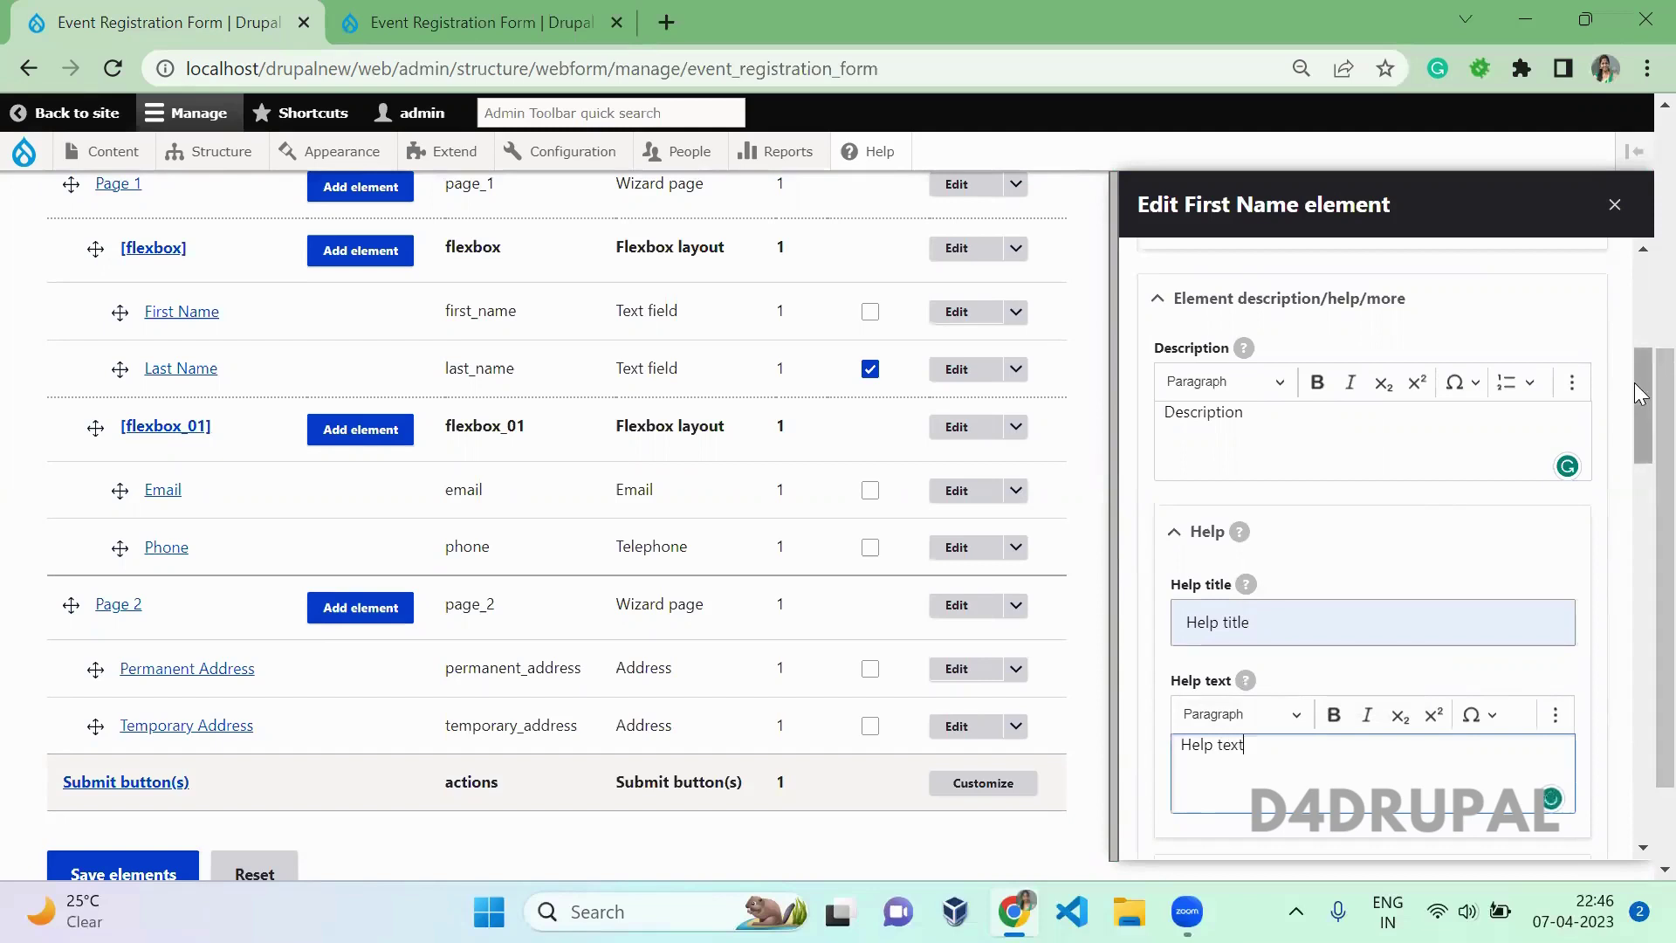
left_click_drag(1634, 382, 1634, 460)
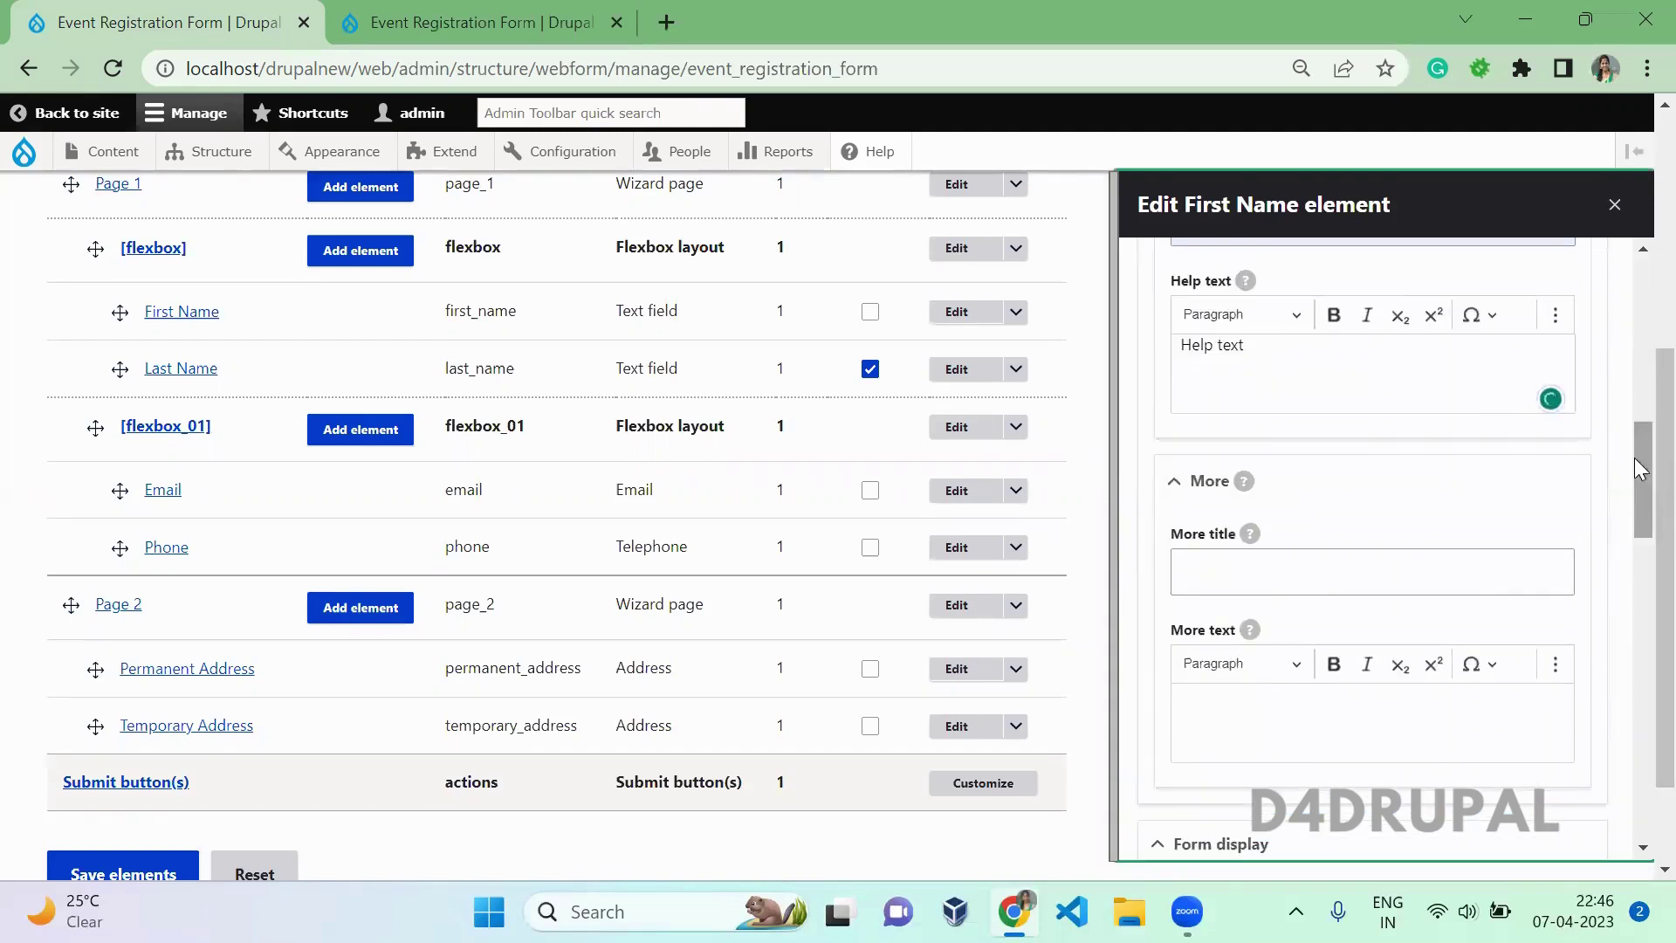
left_click(1352, 580)
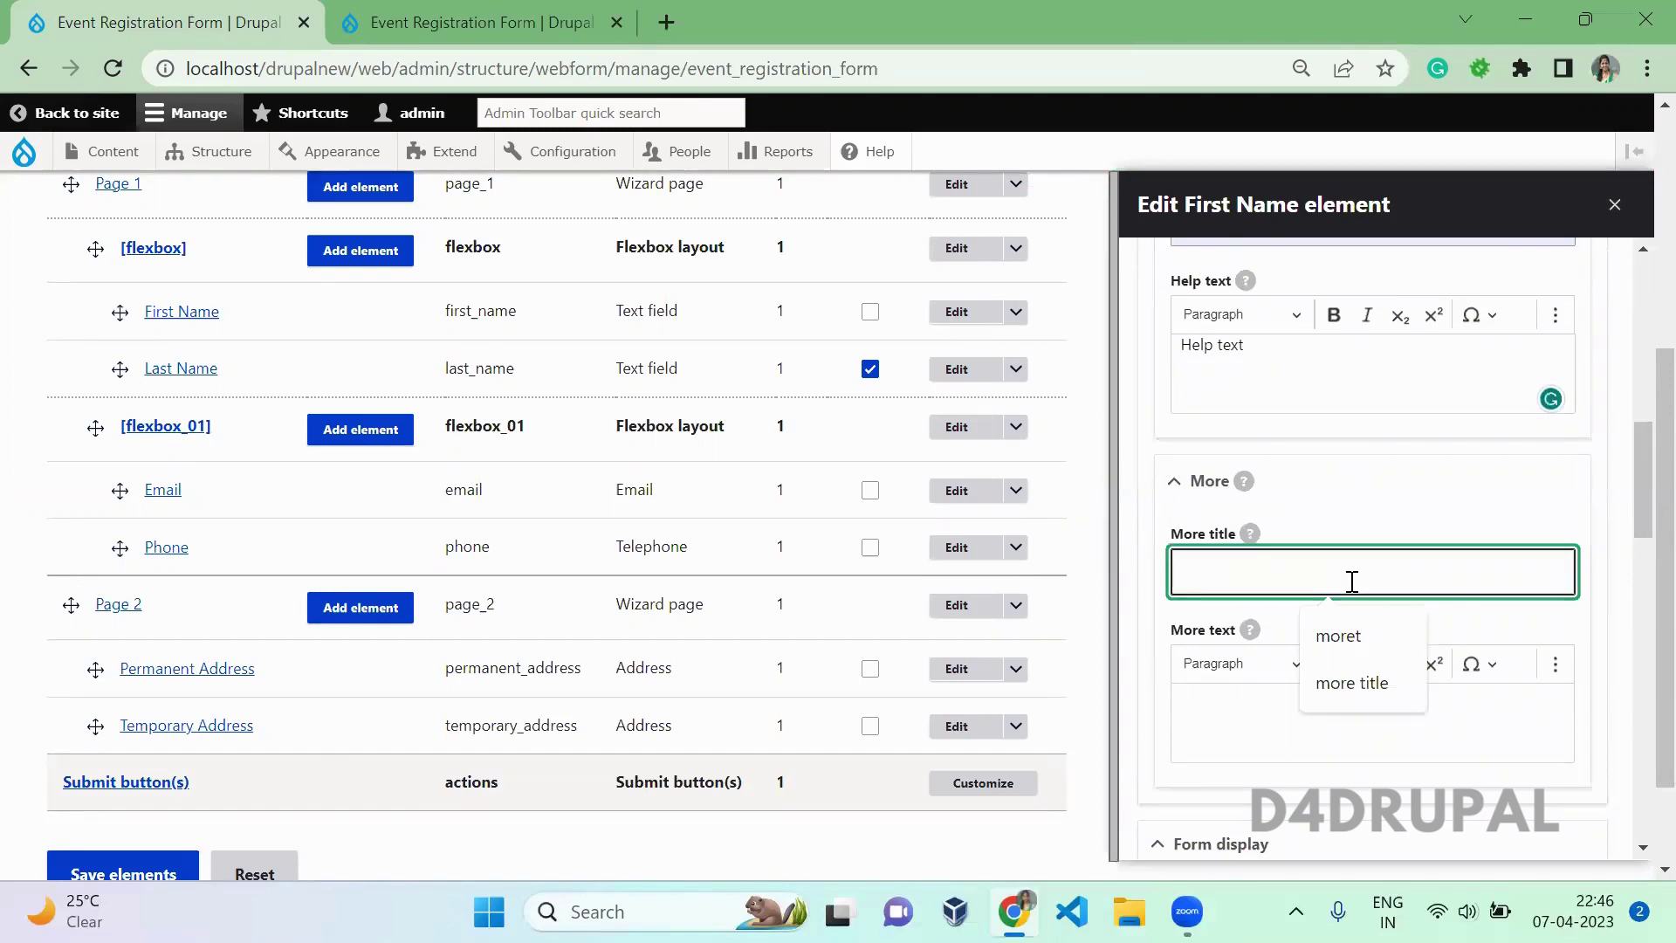
left_click(1355, 682)
left_click(1299, 725)
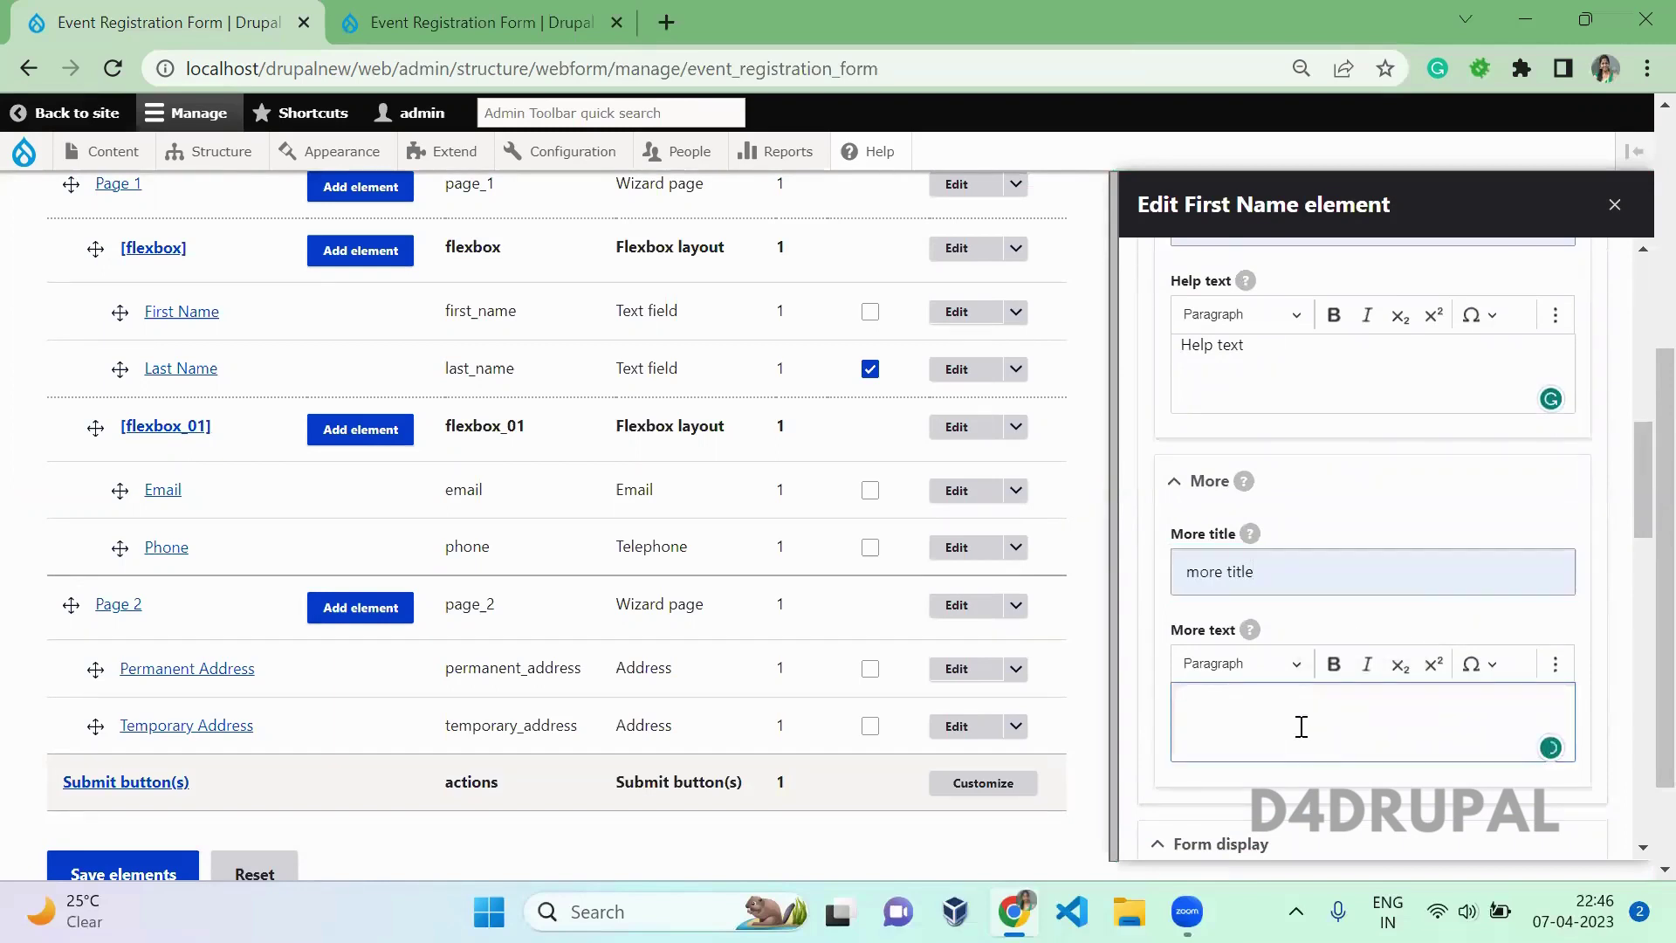
type("more text")
- Preview the registration form on its Test page, then go back to the builder
left_click_drag(1632, 509, 1634, 580)
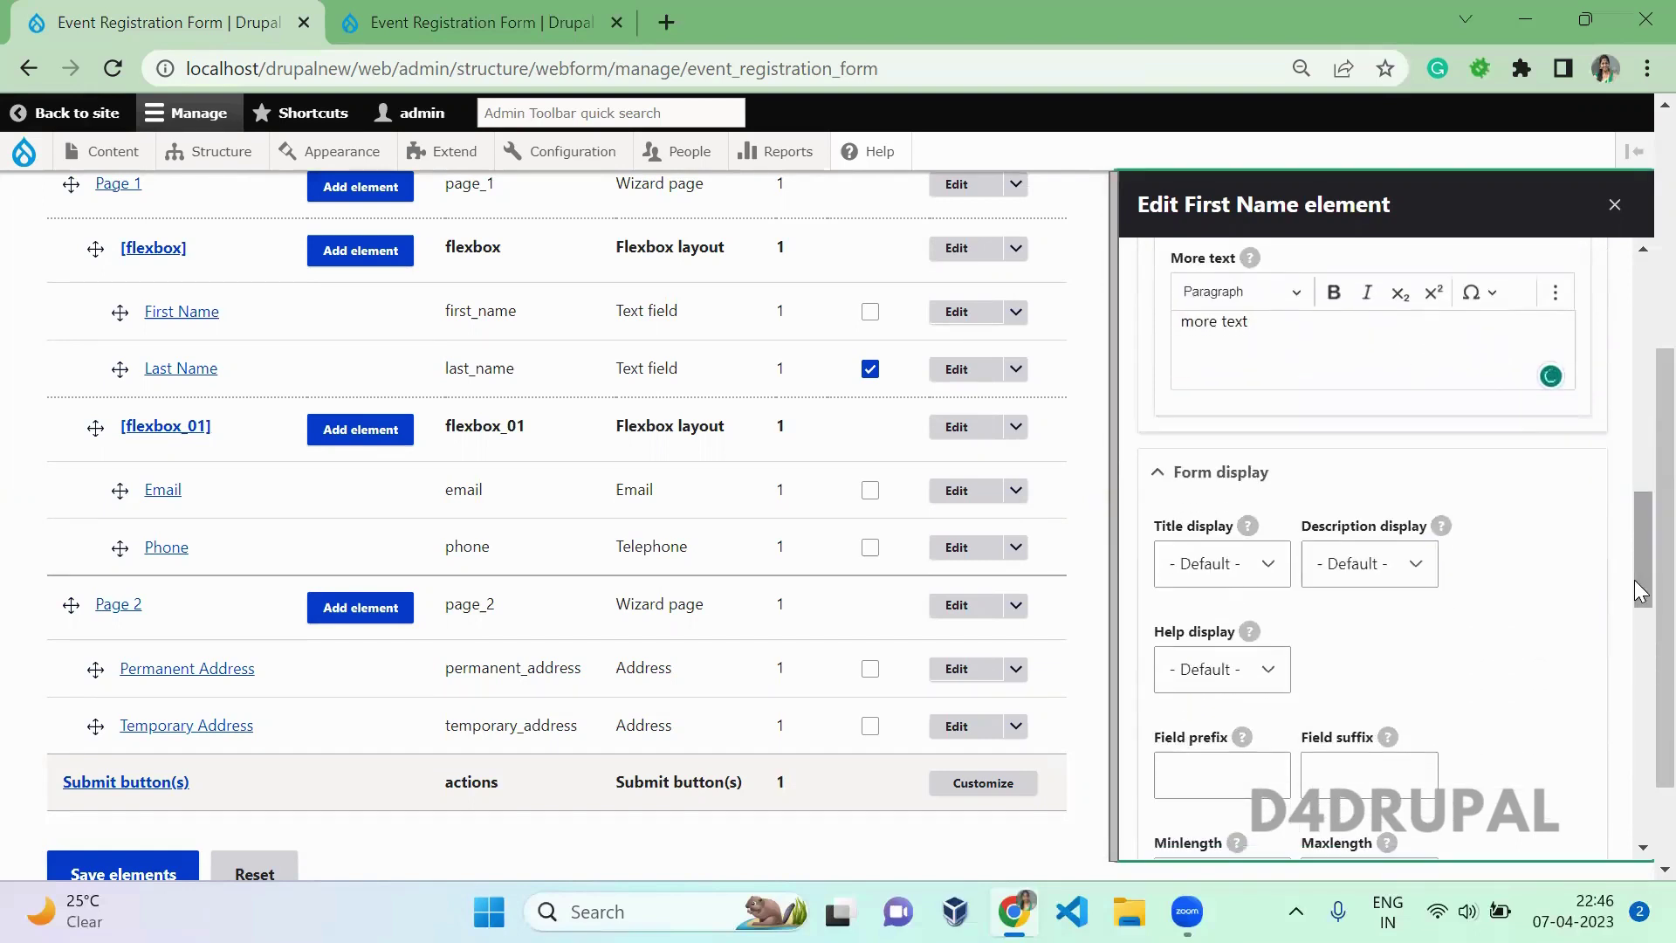
left_click(468, 37)
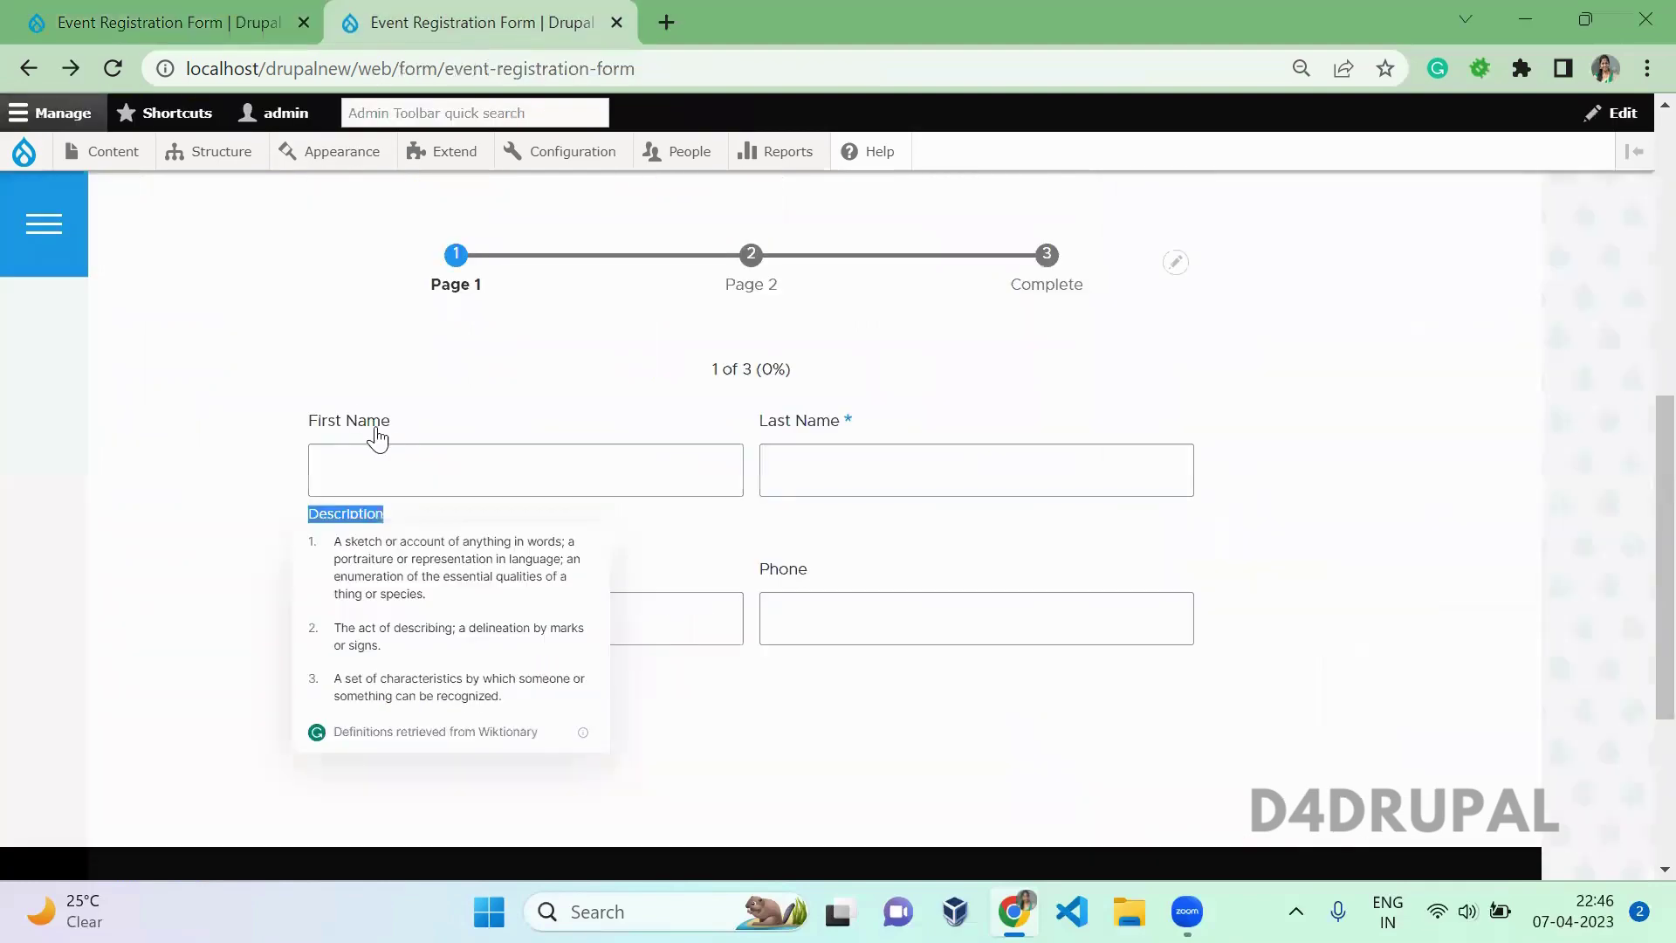
left_click(380, 454)
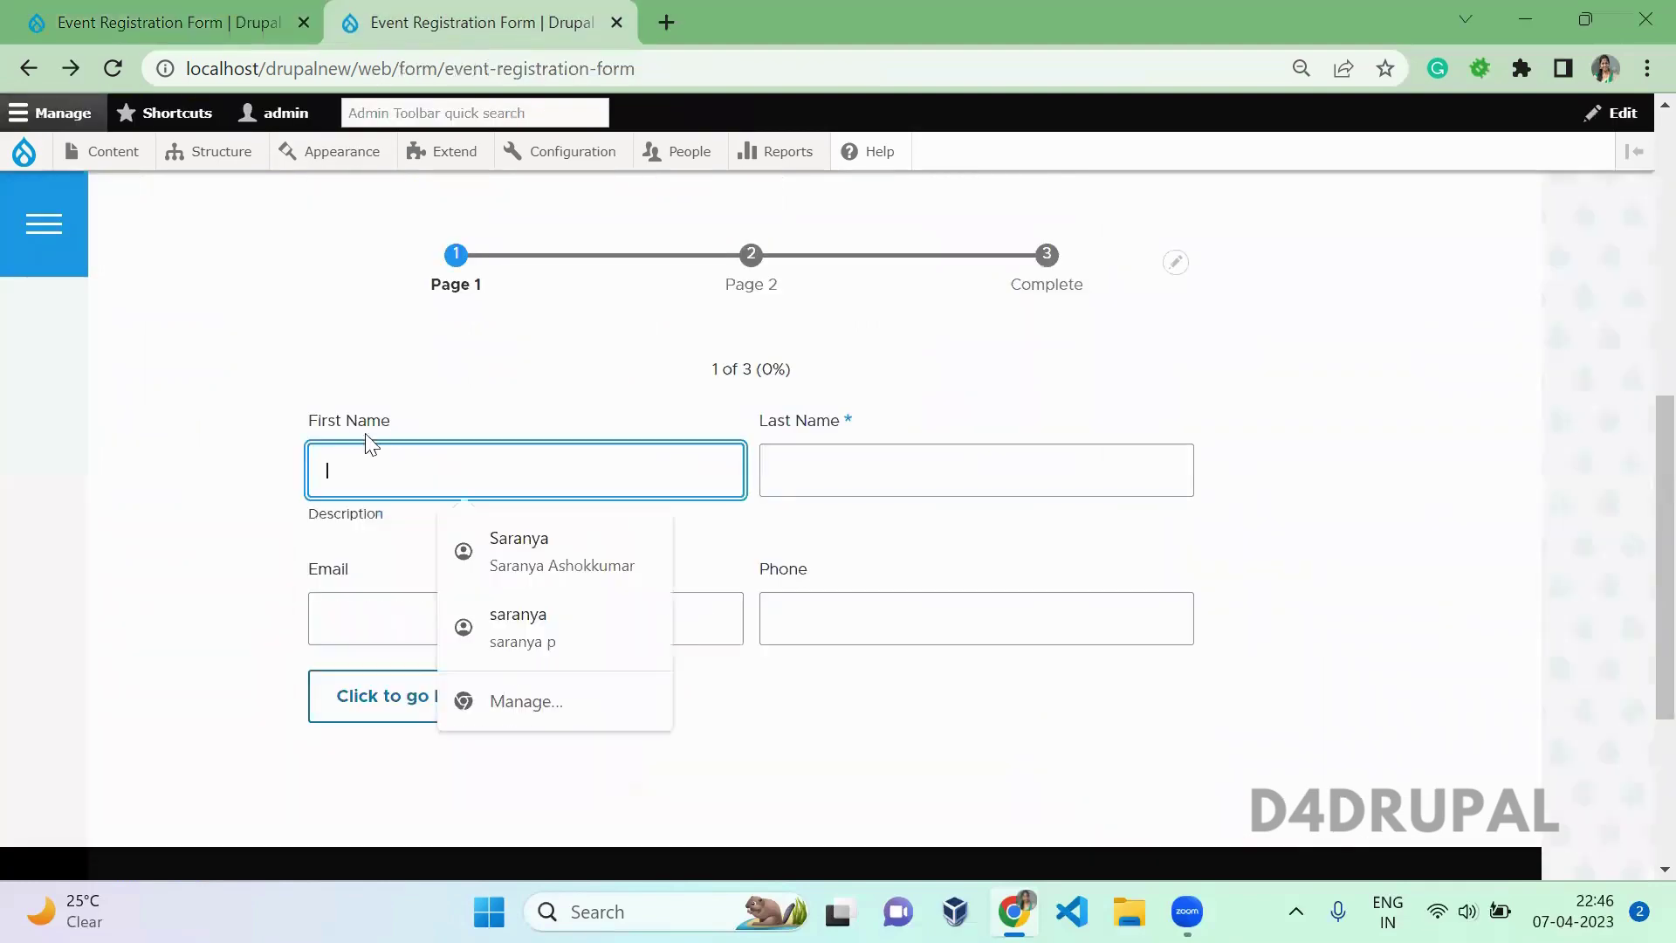
left_click(190, 13)
- Set First Name's Title display to Inline and Description display to Before
left_click(1257, 562)
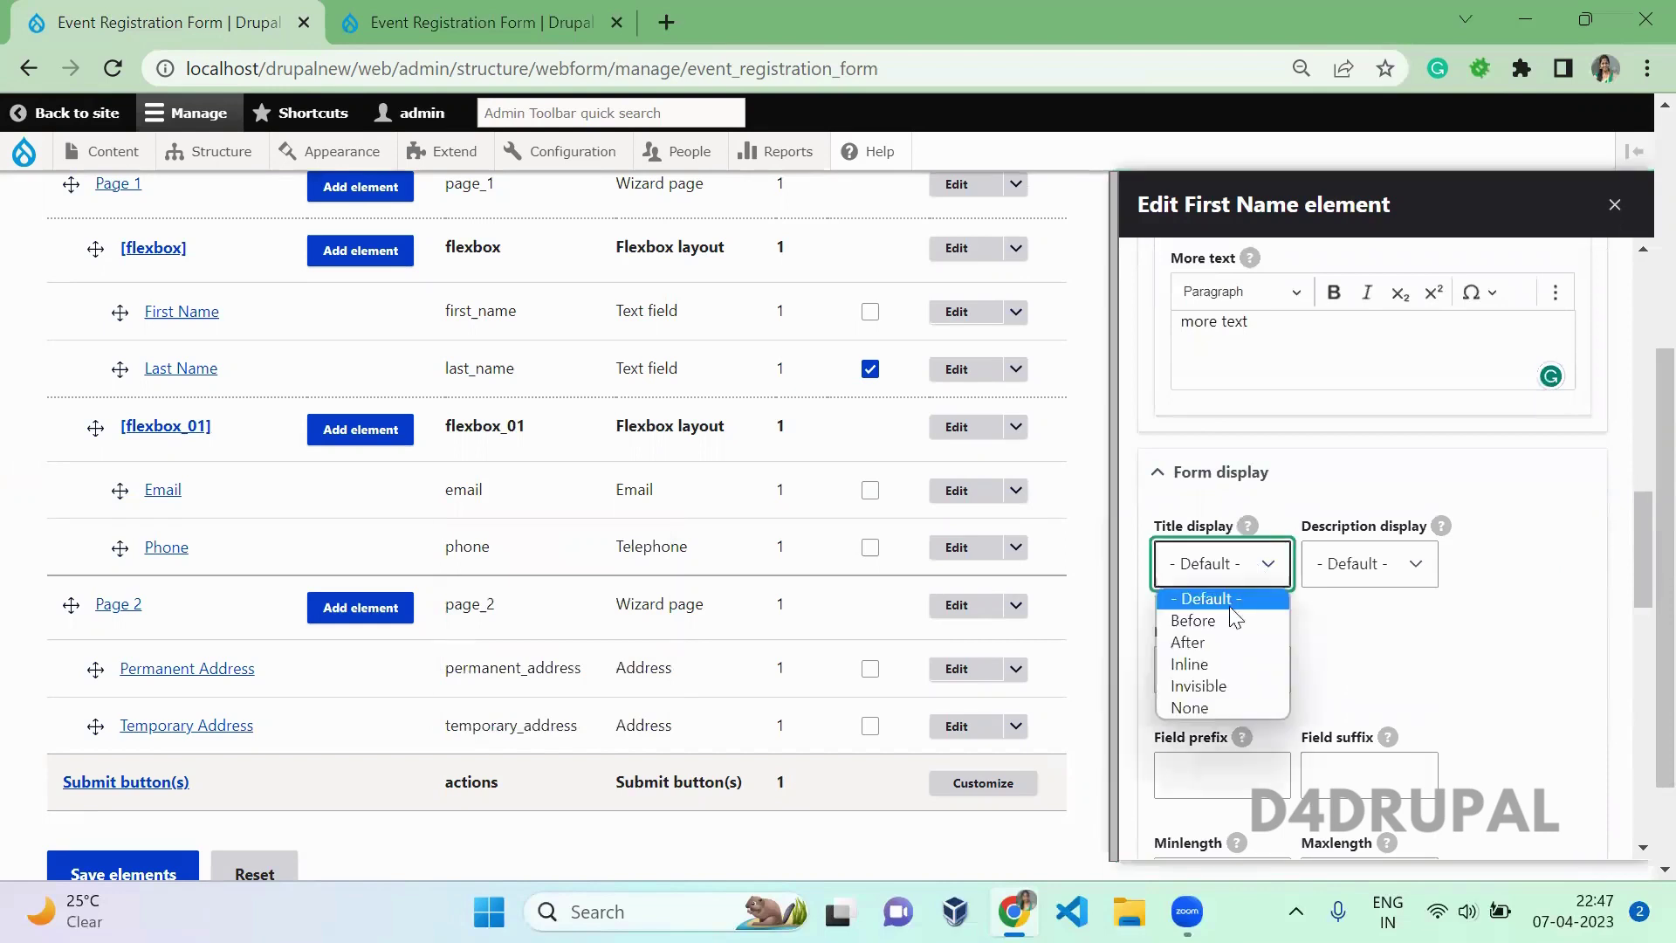
left_click(1230, 663)
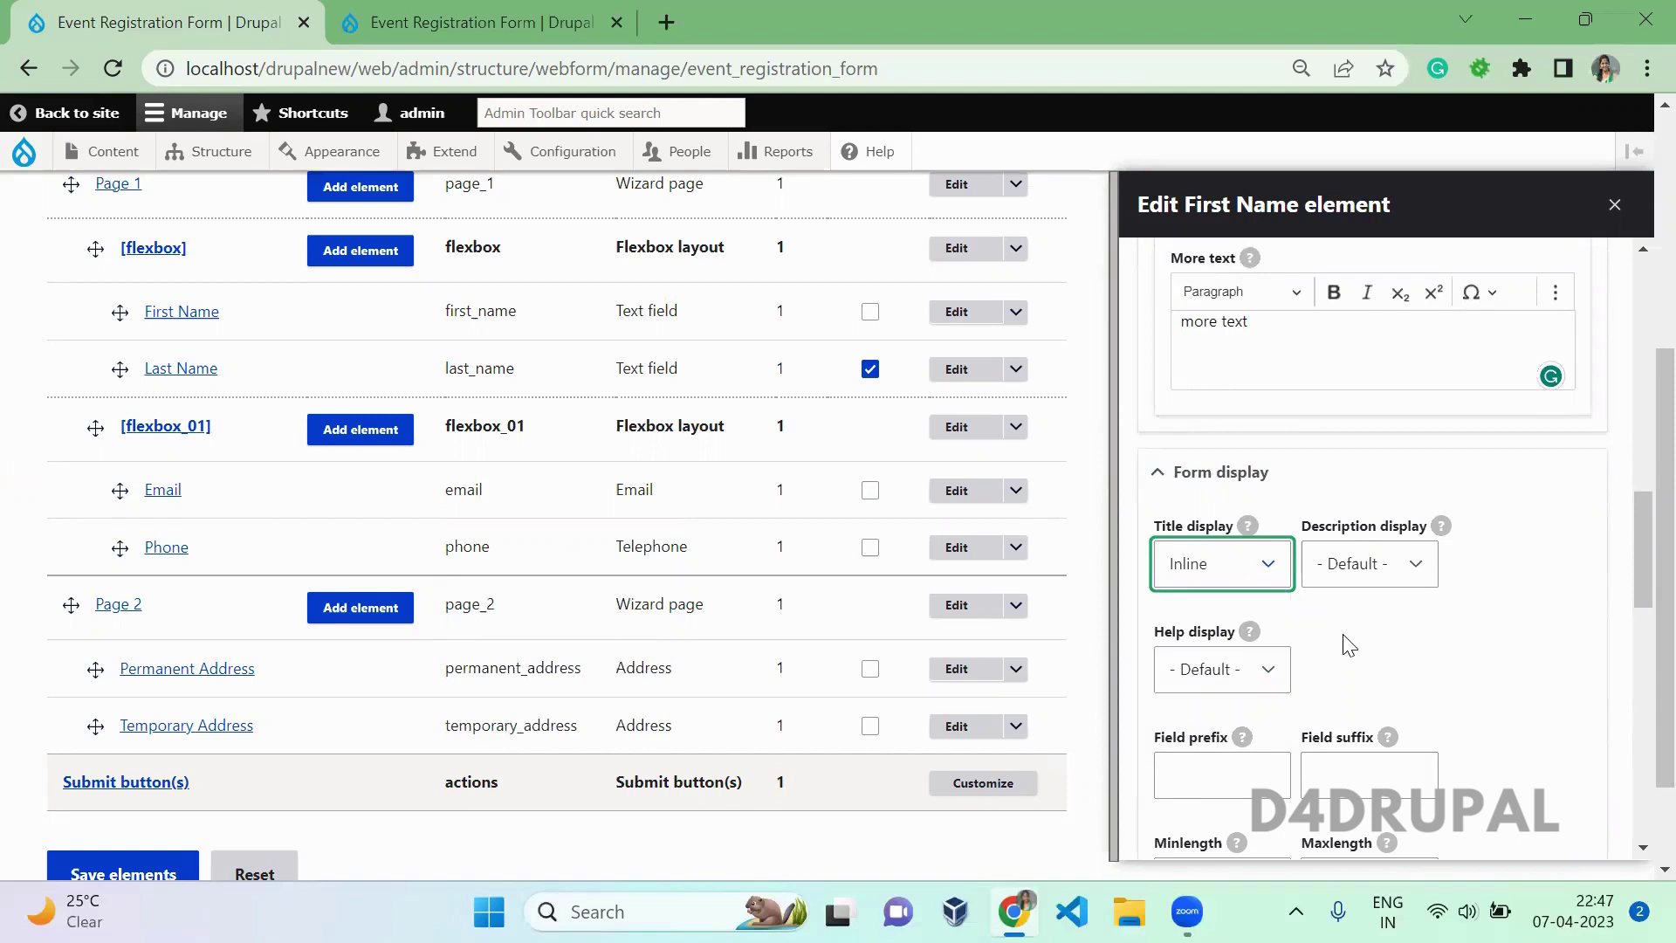
left_click(1393, 572)
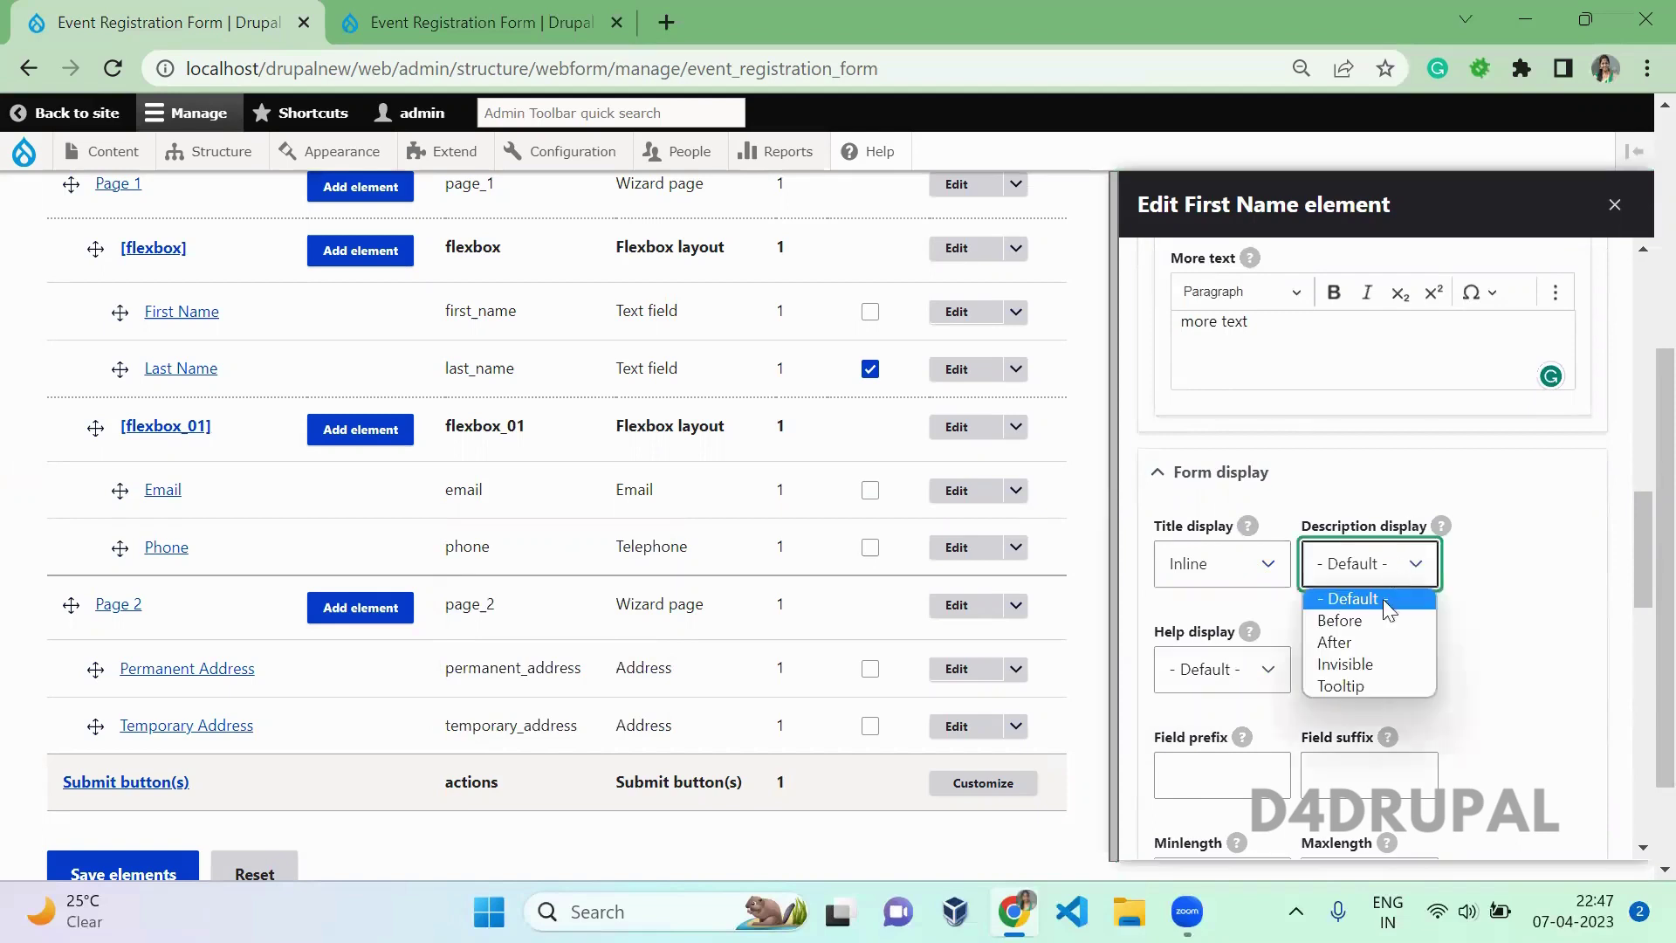
left_click(1261, 680)
left_click(1261, 680)
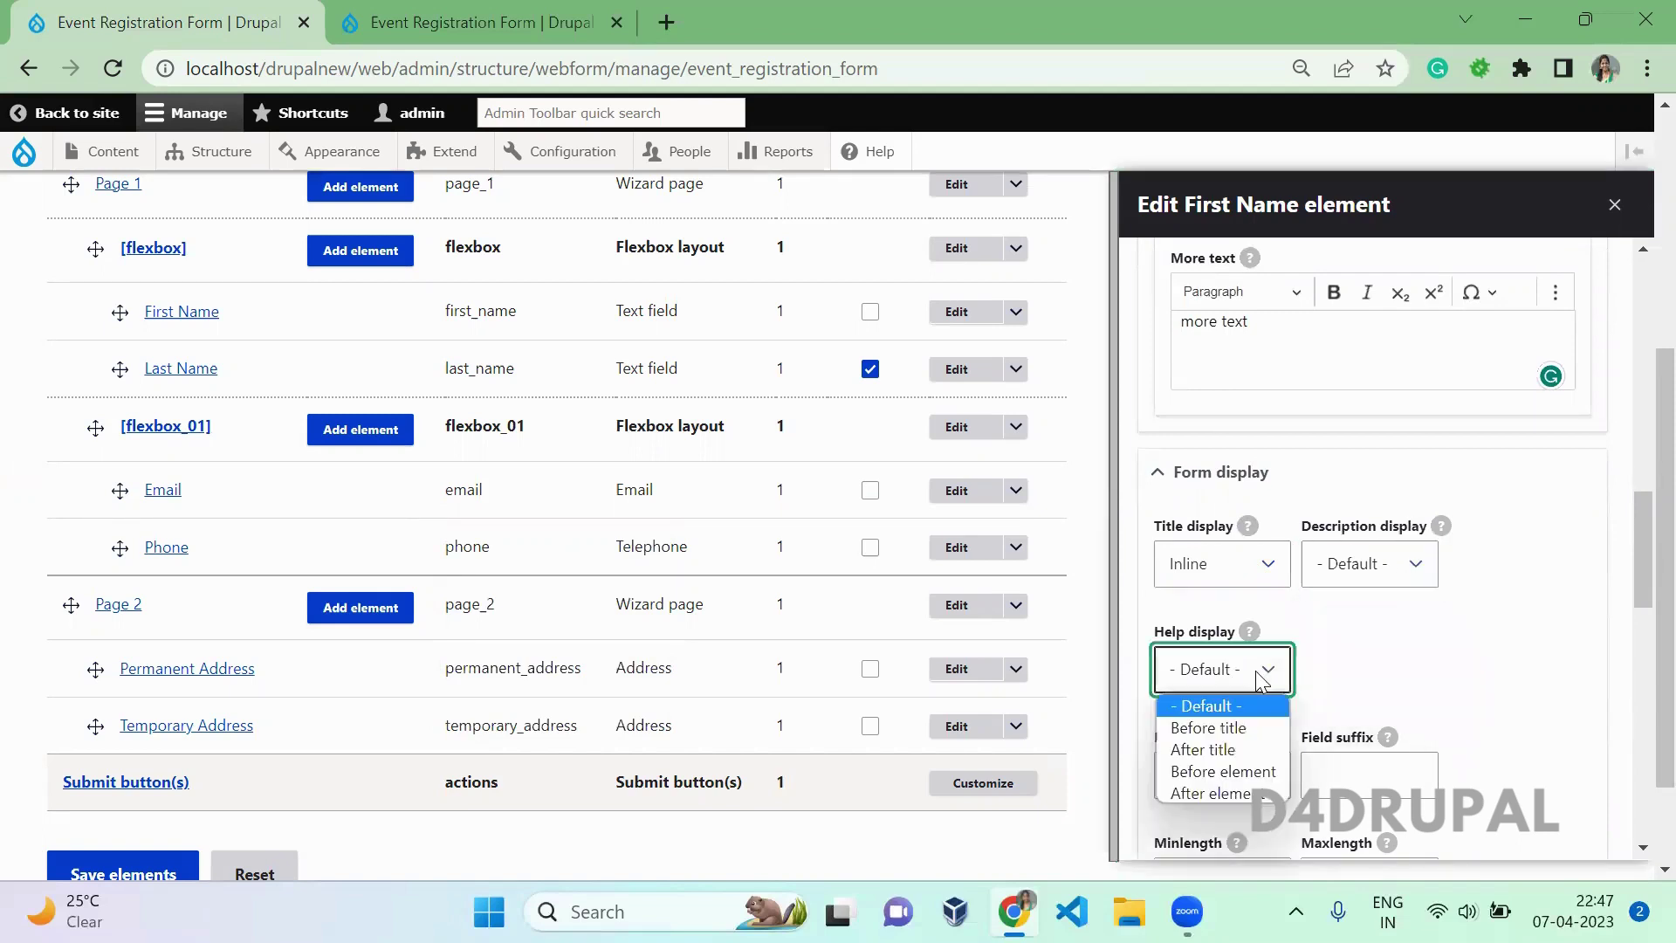
left_click(1344, 582)
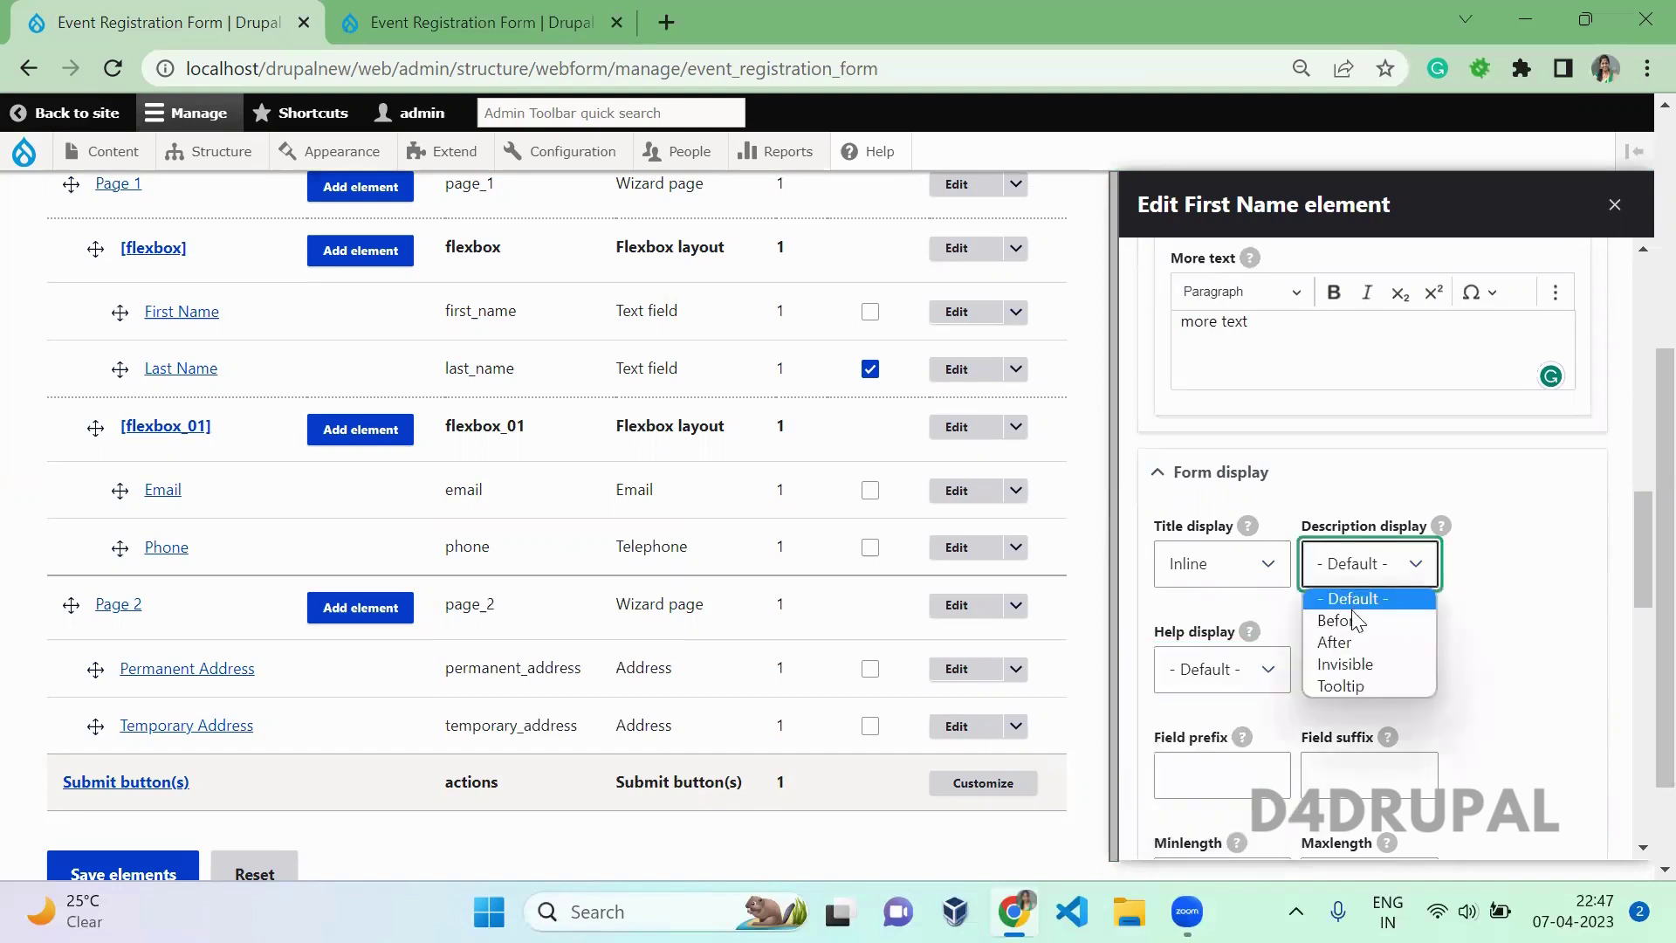
left_click(1348, 620)
scroll(1344, 670, "down", 2)
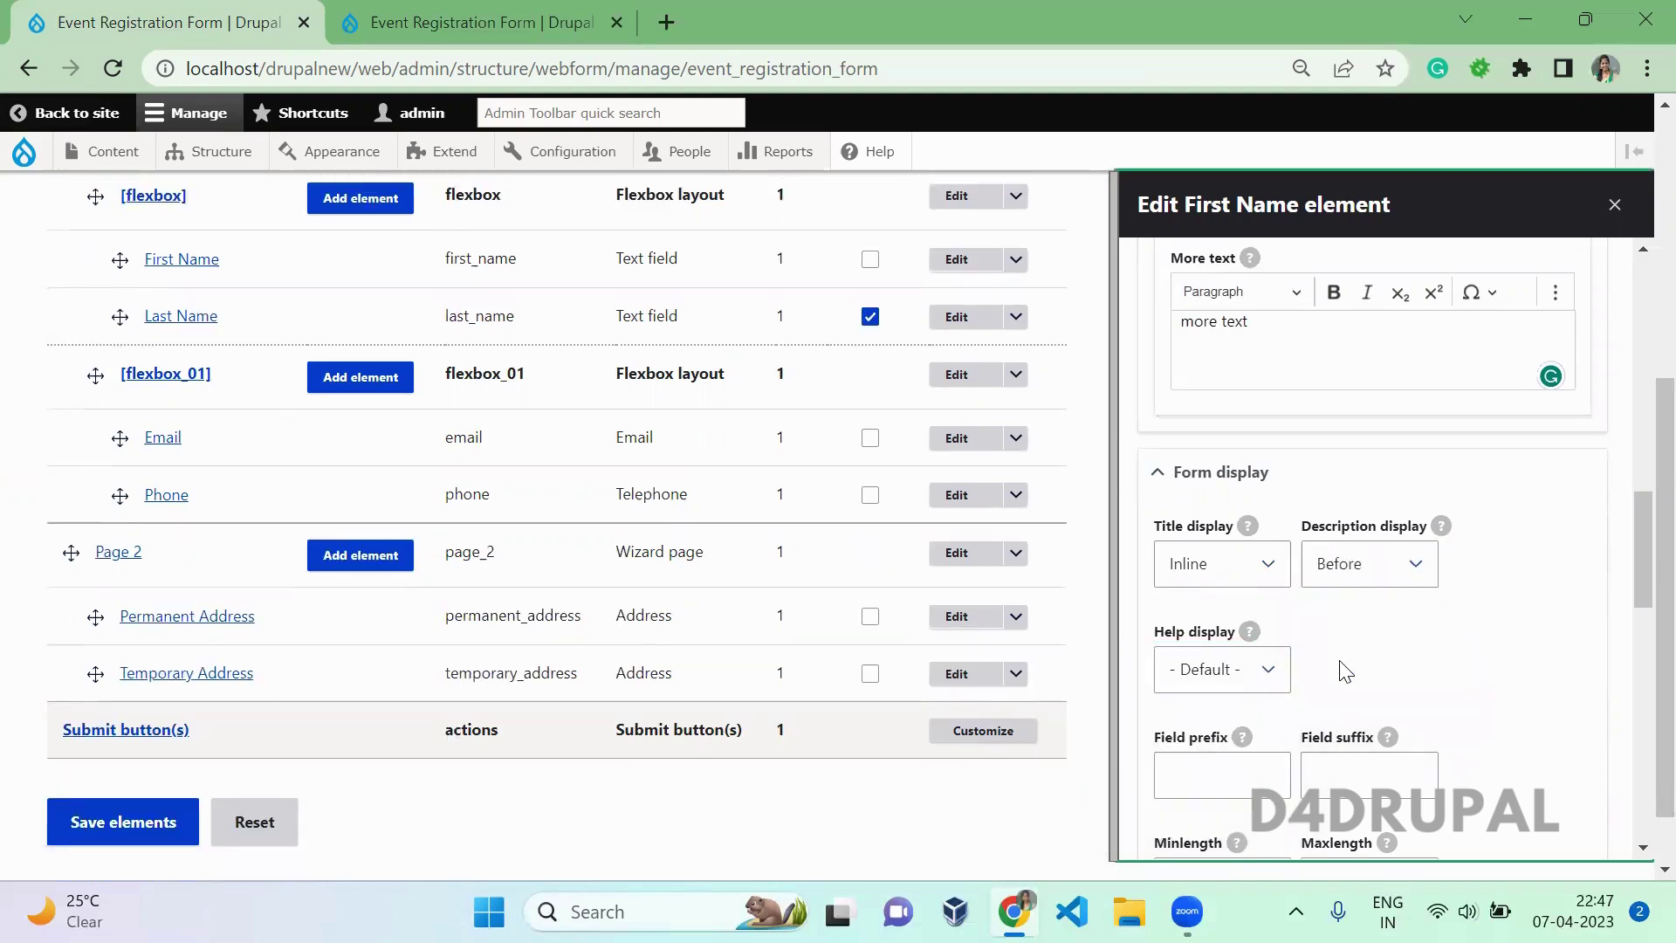
- Enter 'prefix' as First Name's field prefix, leaving Minlength, Maxlength and Size empty
left_click_drag(1634, 536, 1634, 591)
left_click(1266, 510)
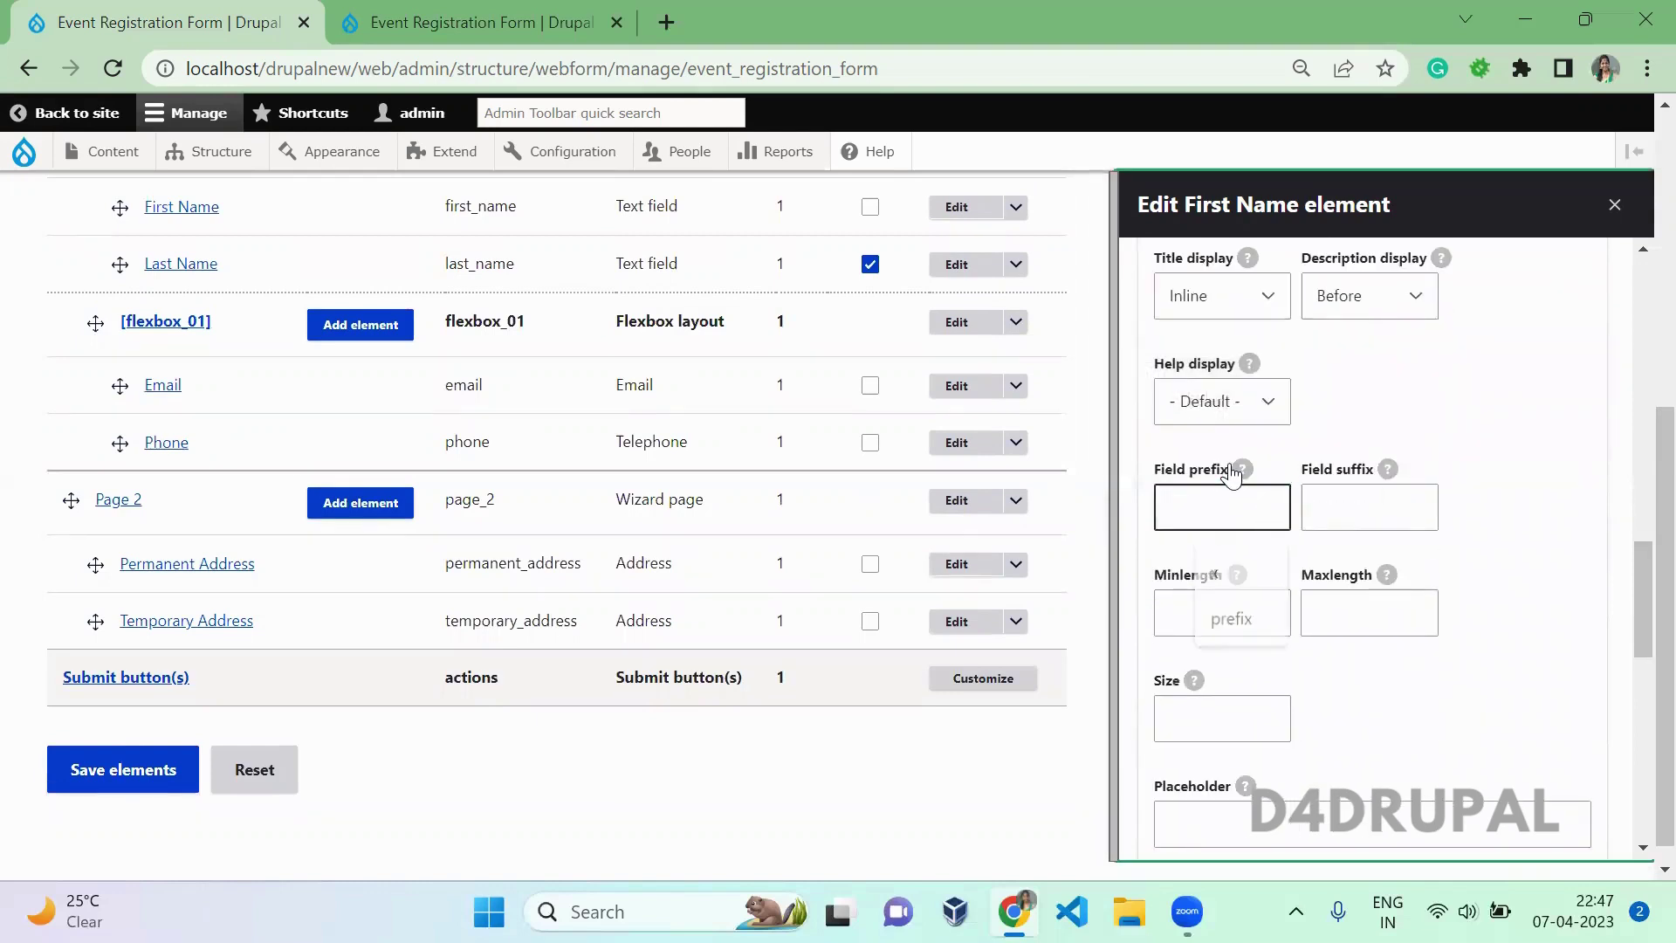
mouse_move(1248, 473)
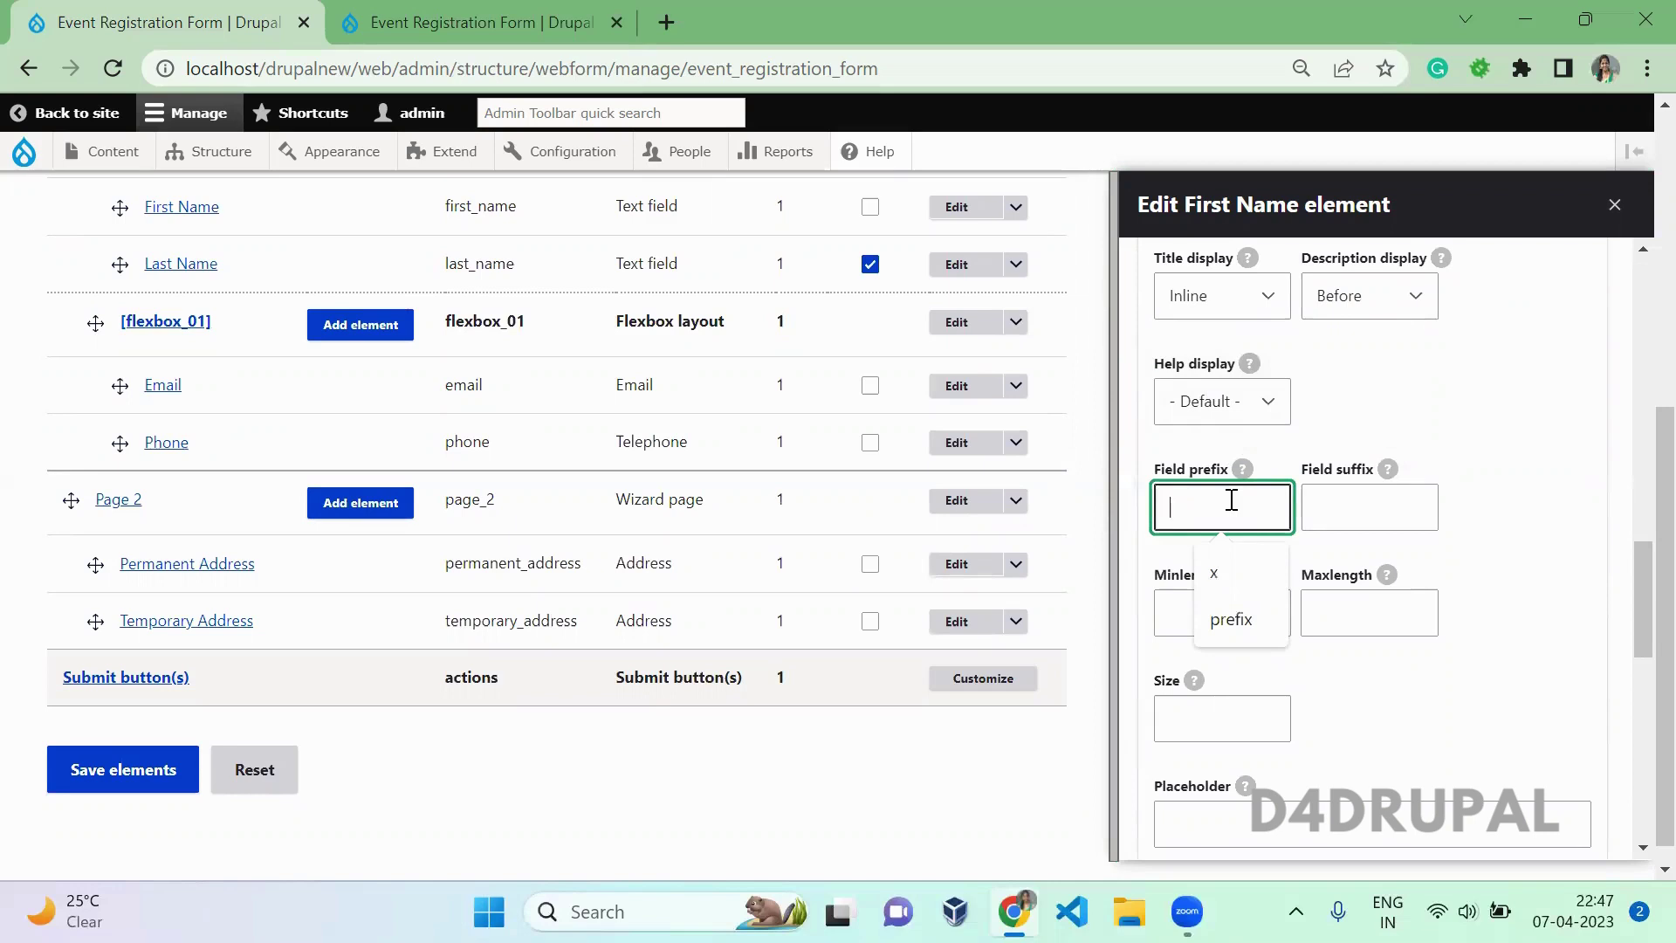
type("prefix")
left_click(1261, 618)
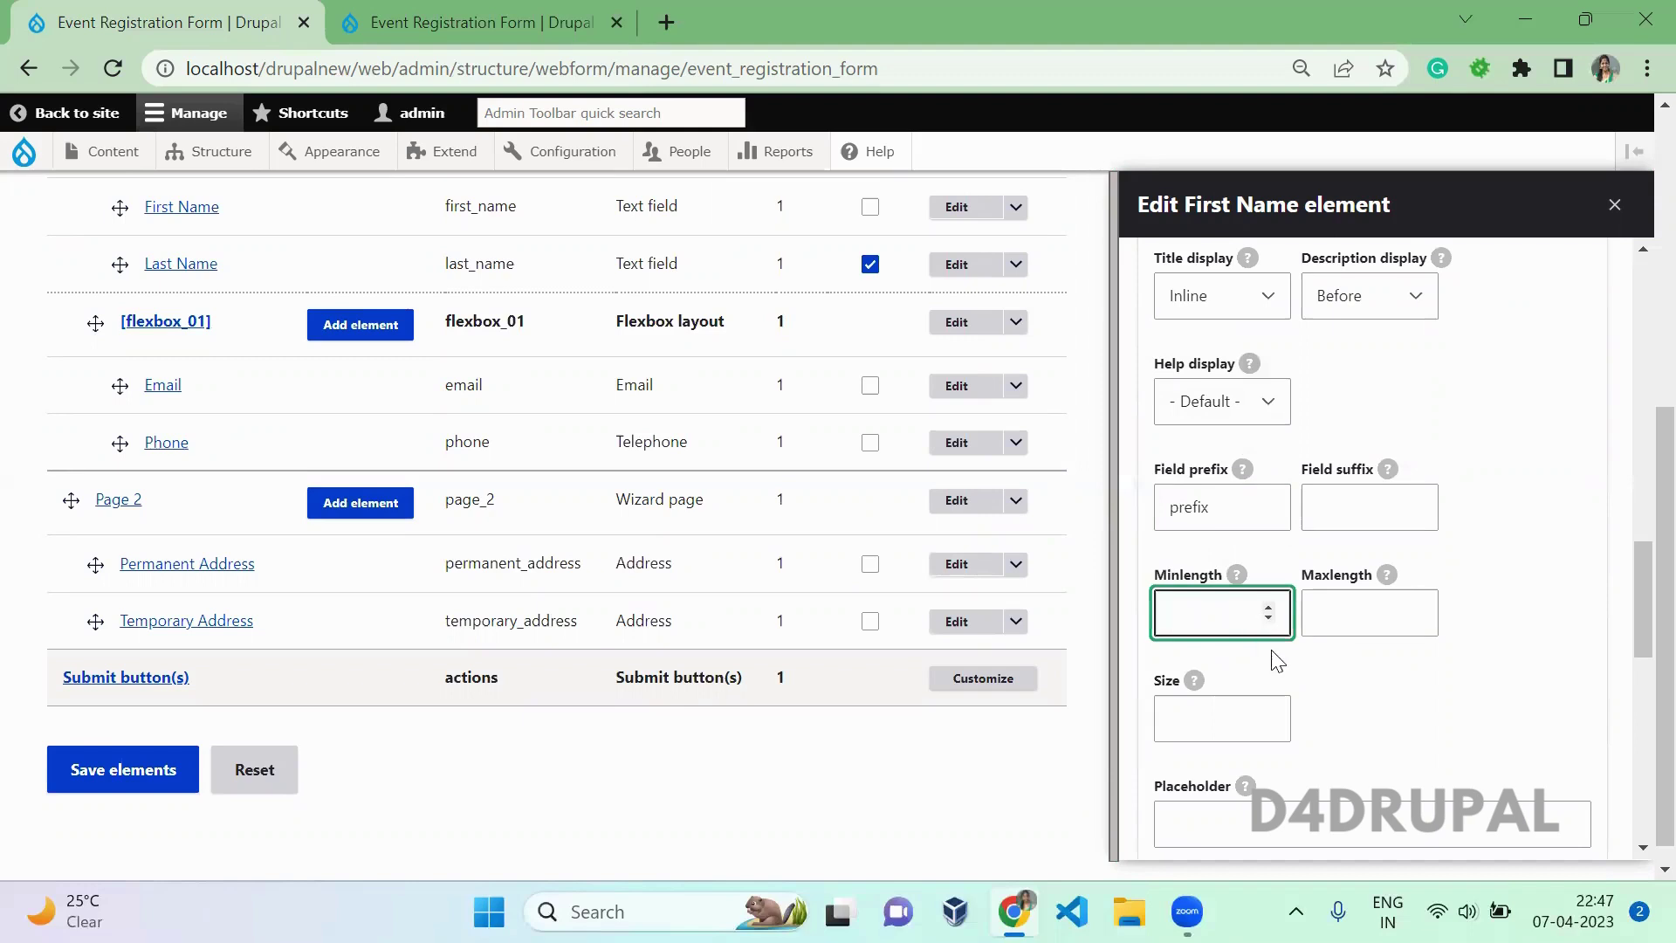
left_click(1321, 614)
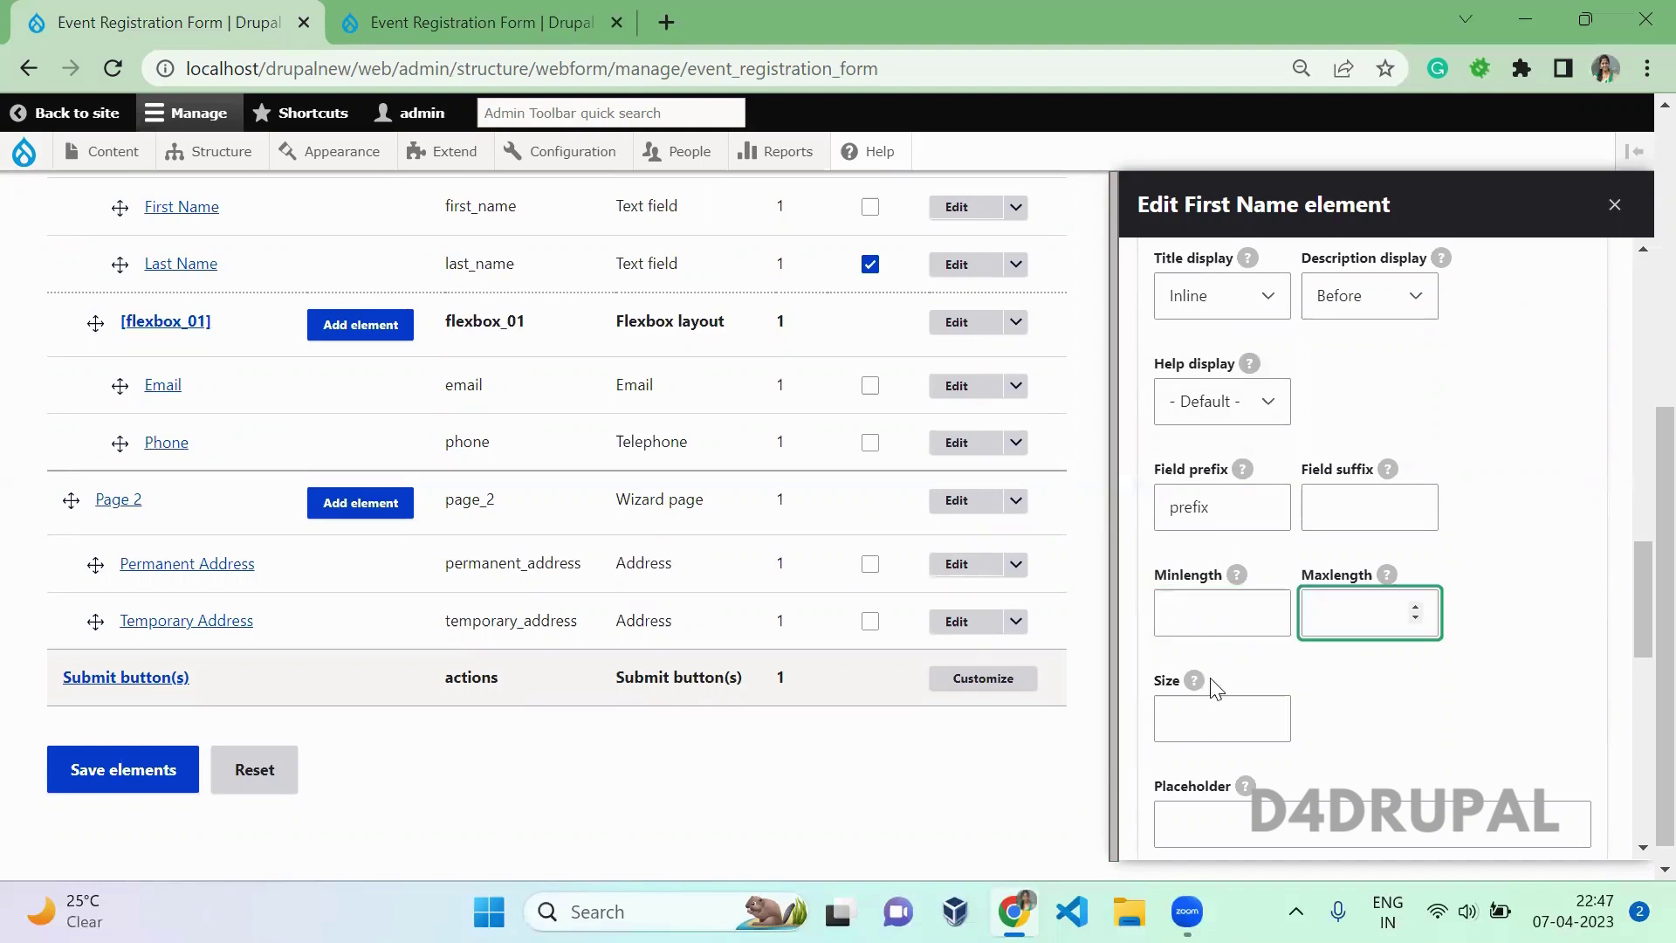
left_click(1202, 704)
left_click(1422, 698)
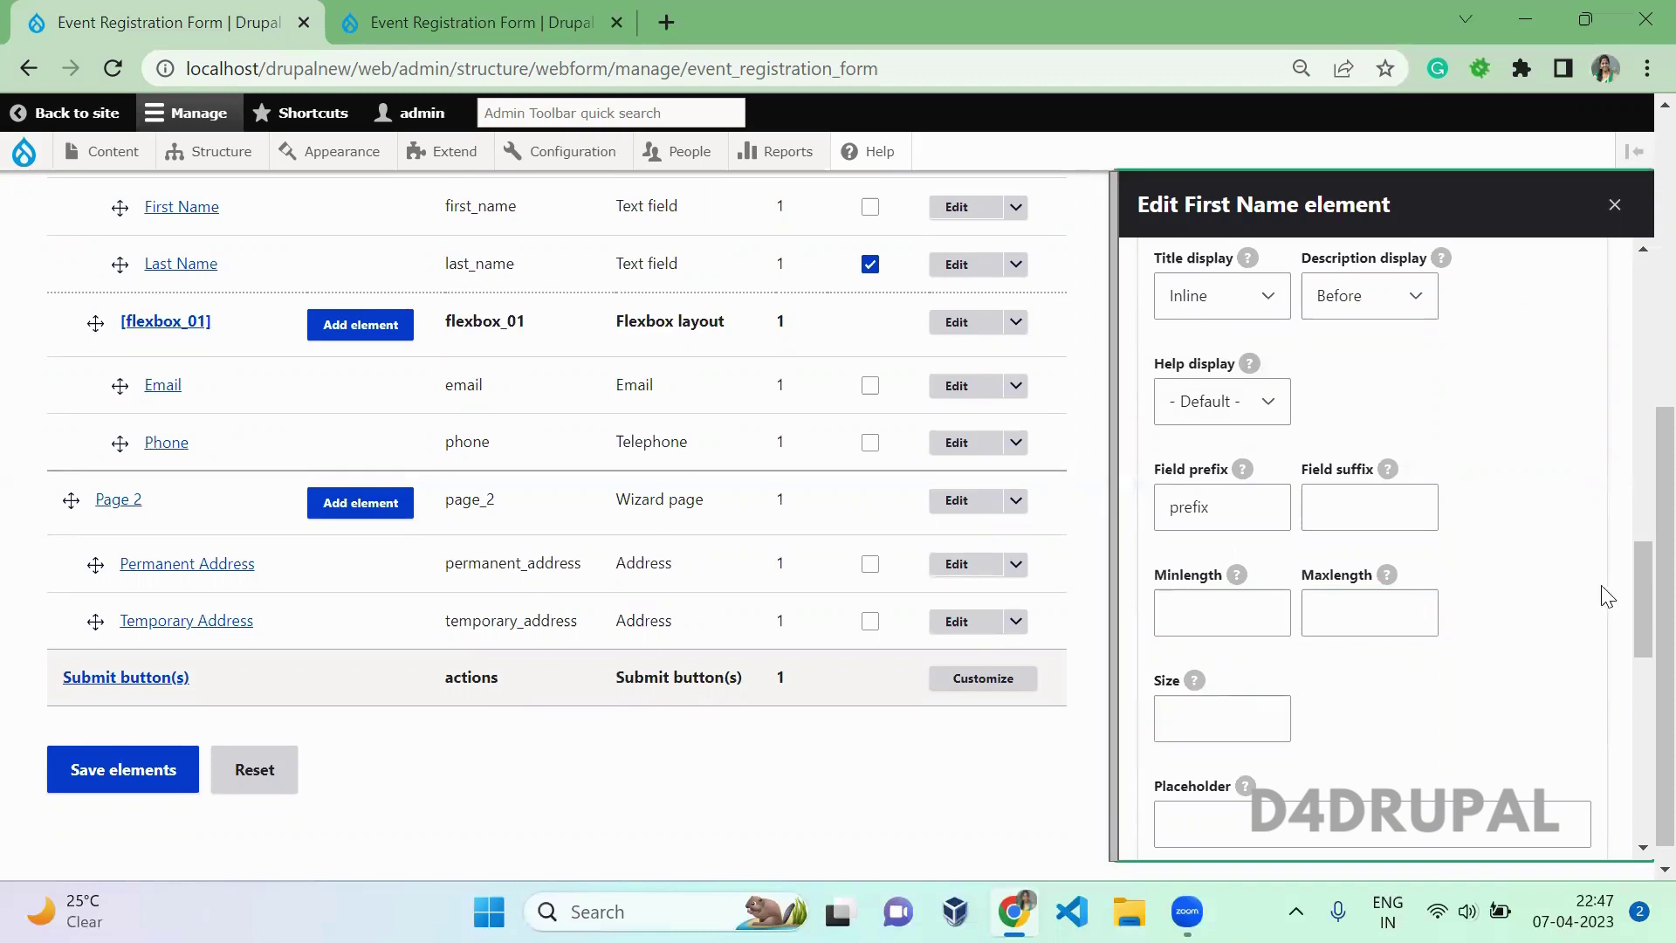
- Keep First Name's Autocomplete set to Off and open the Input masks choices
left_click_drag(1634, 587, 1638, 637)
scroll(1637, 639, "down", 1)
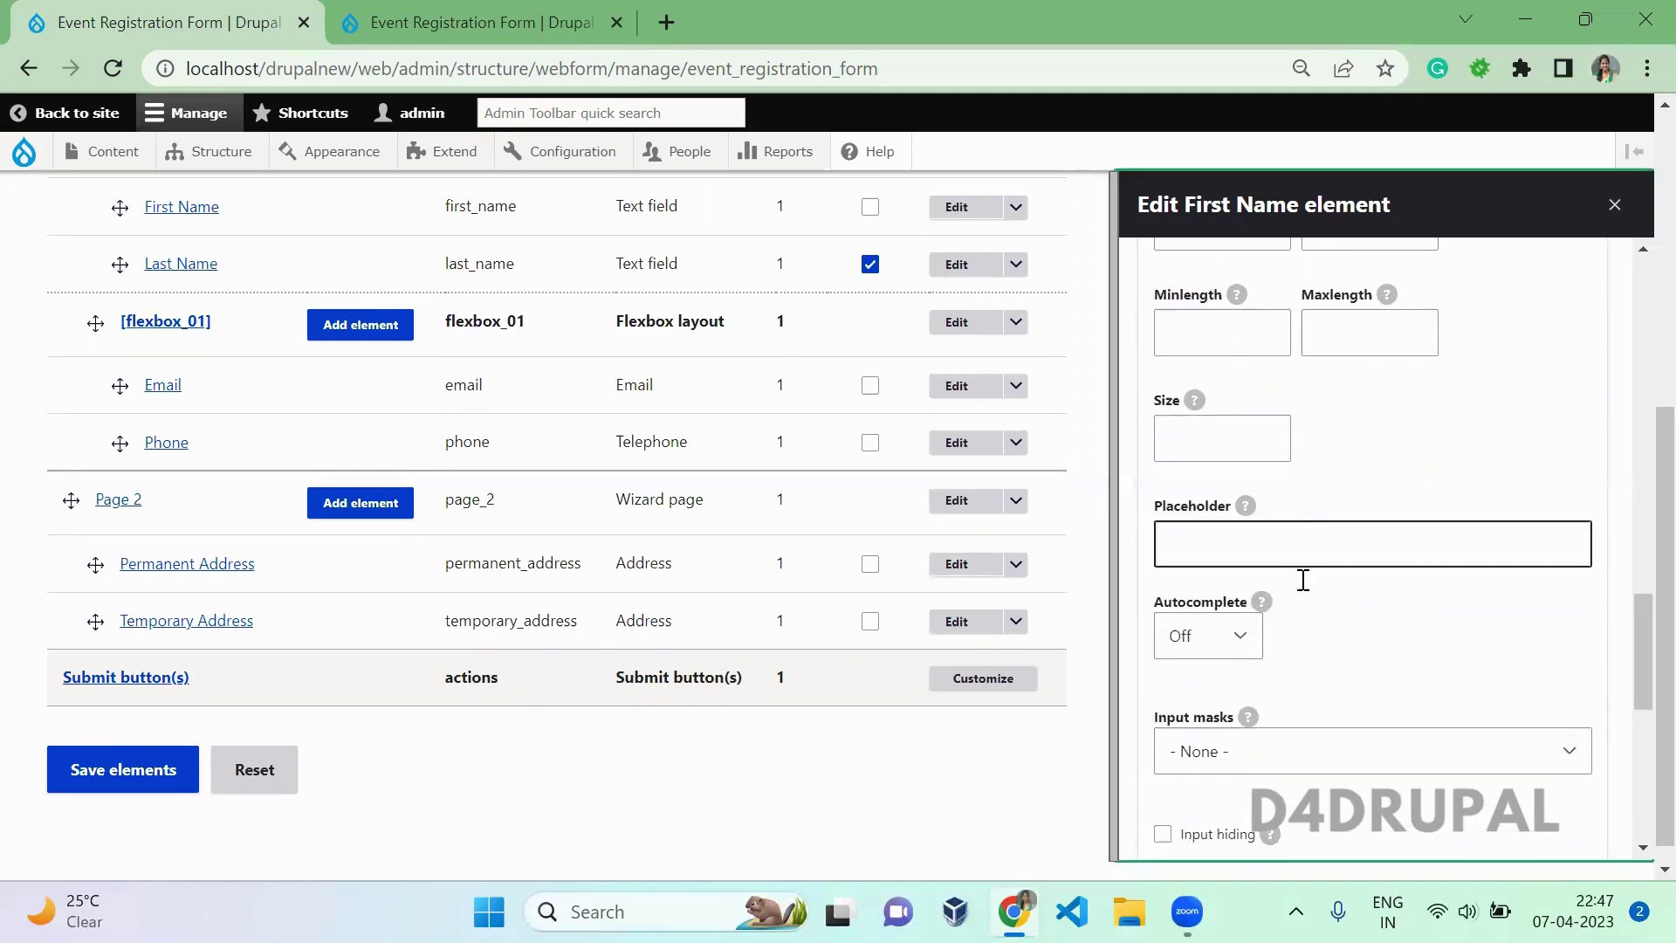
left_click(1230, 636)
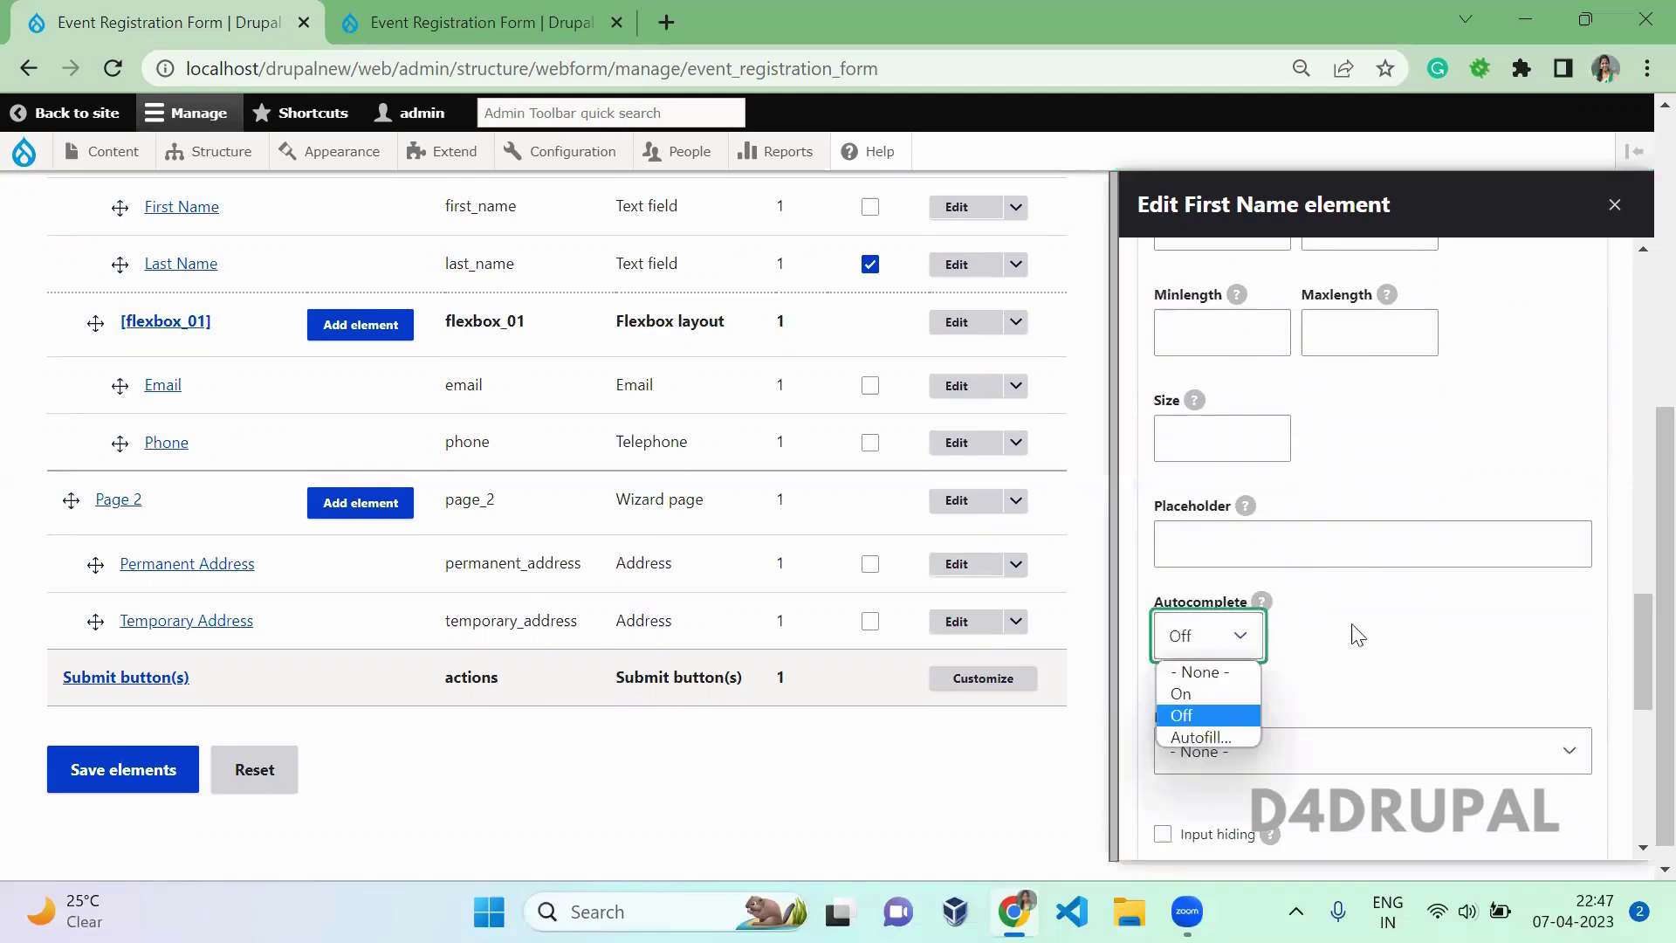
left_click(1411, 638)
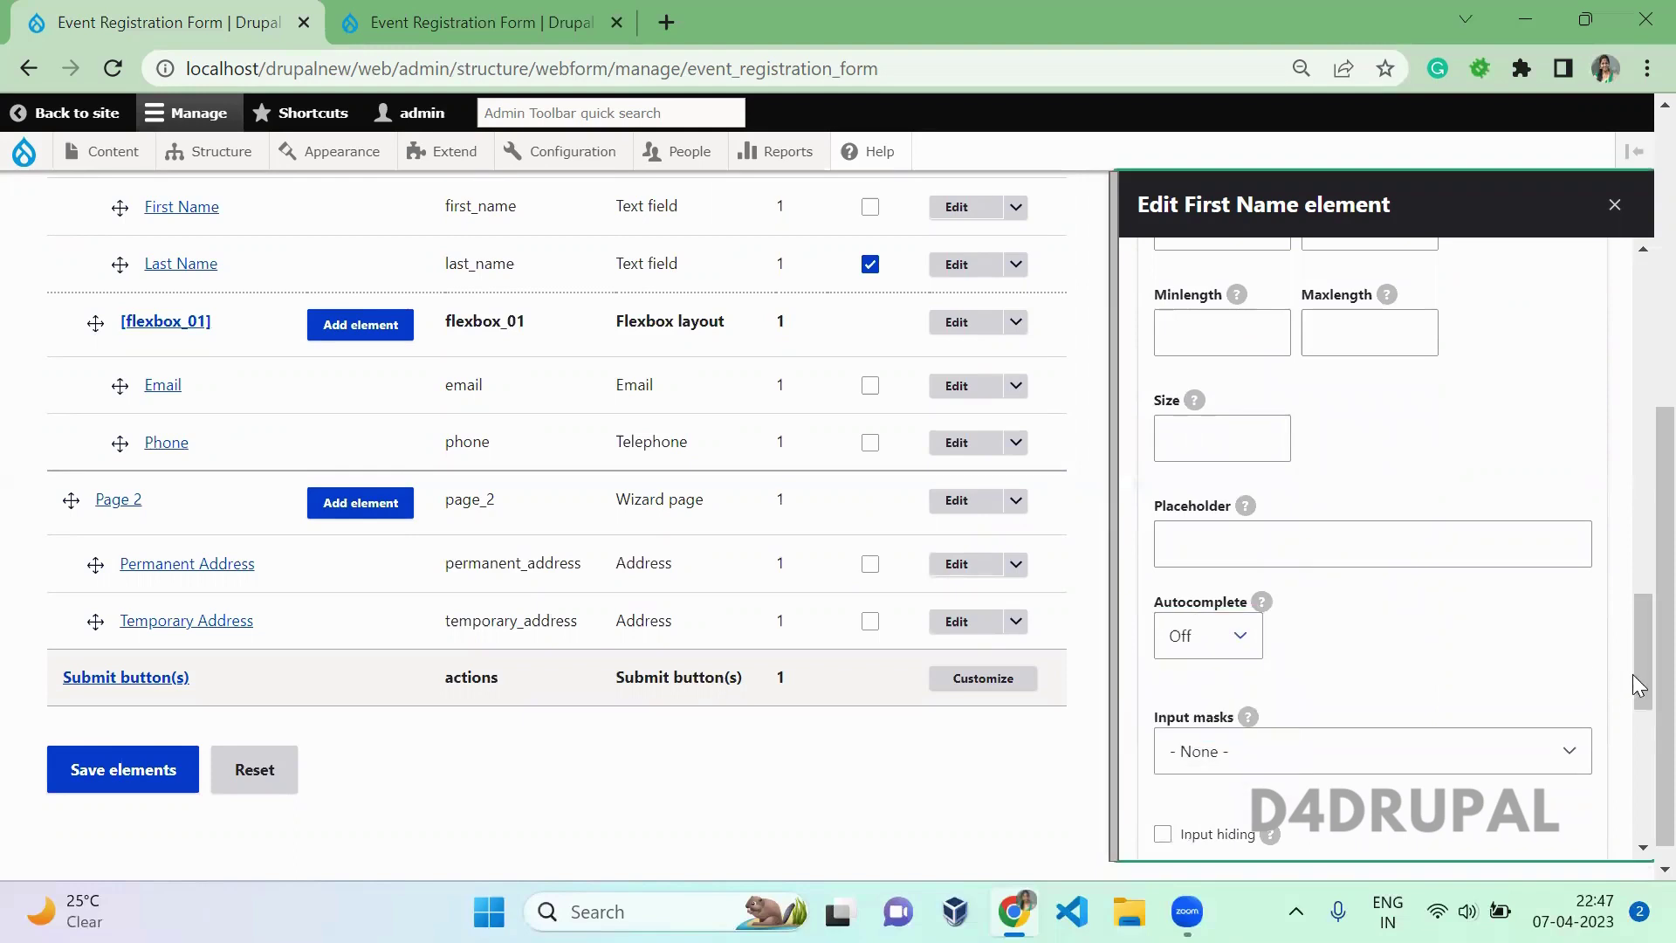
left_click_drag(1634, 672, 1635, 717)
left_click(1380, 534)
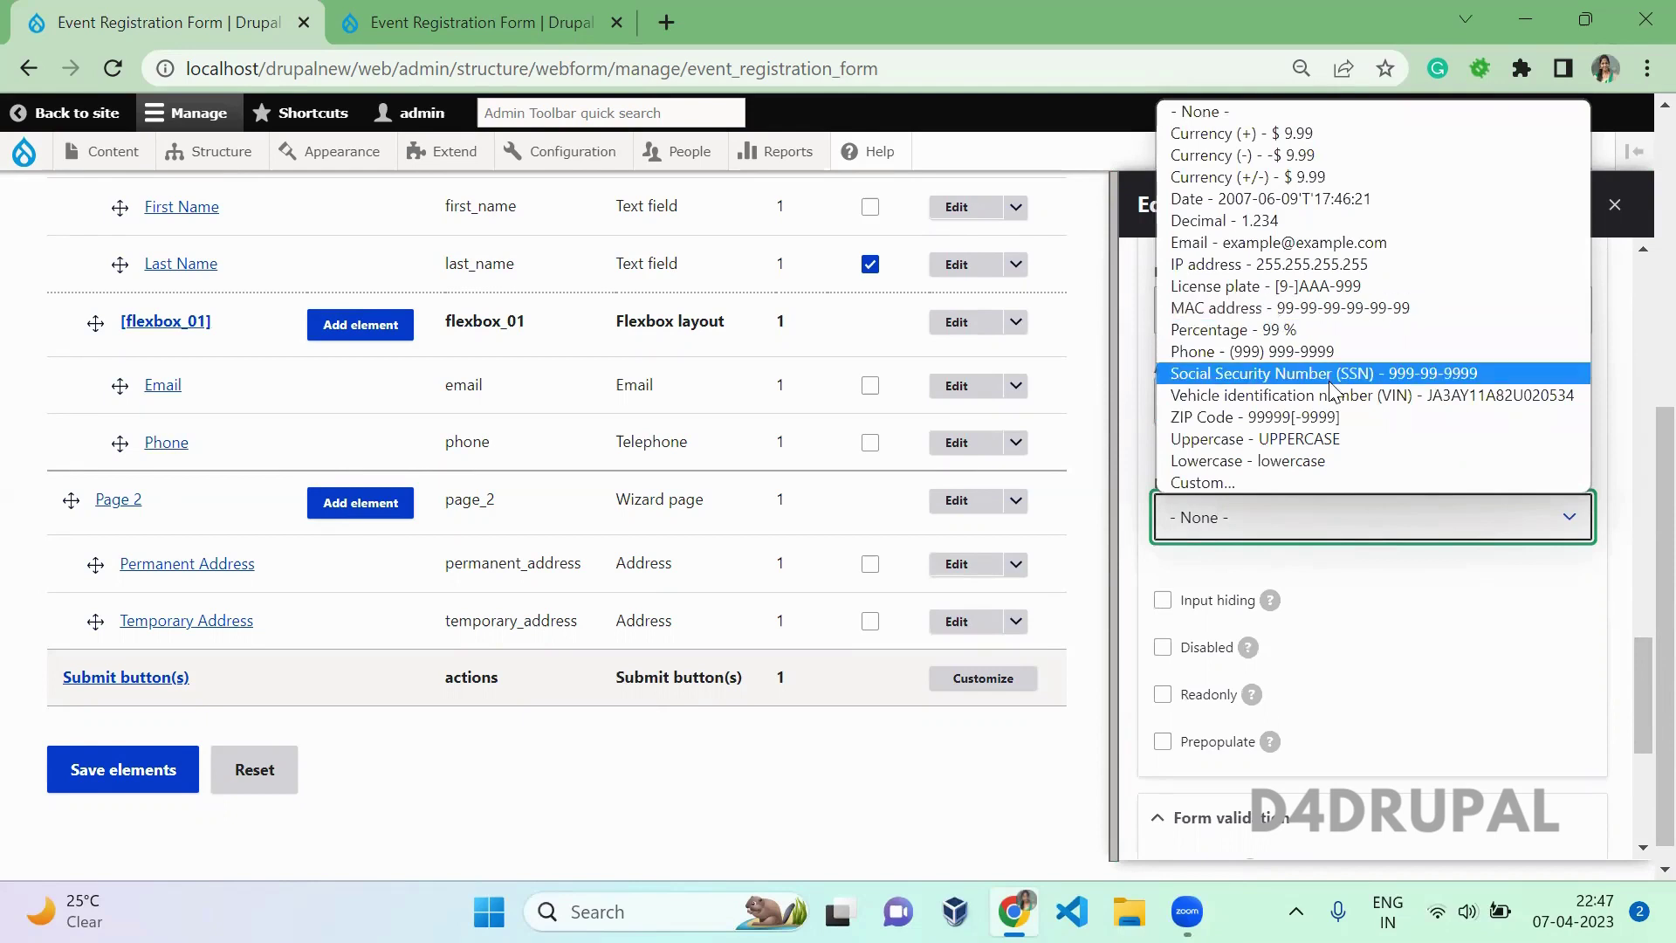
- Try a custom input mask and read its syntax hint, then set the mask back to None
left_click(1286, 480)
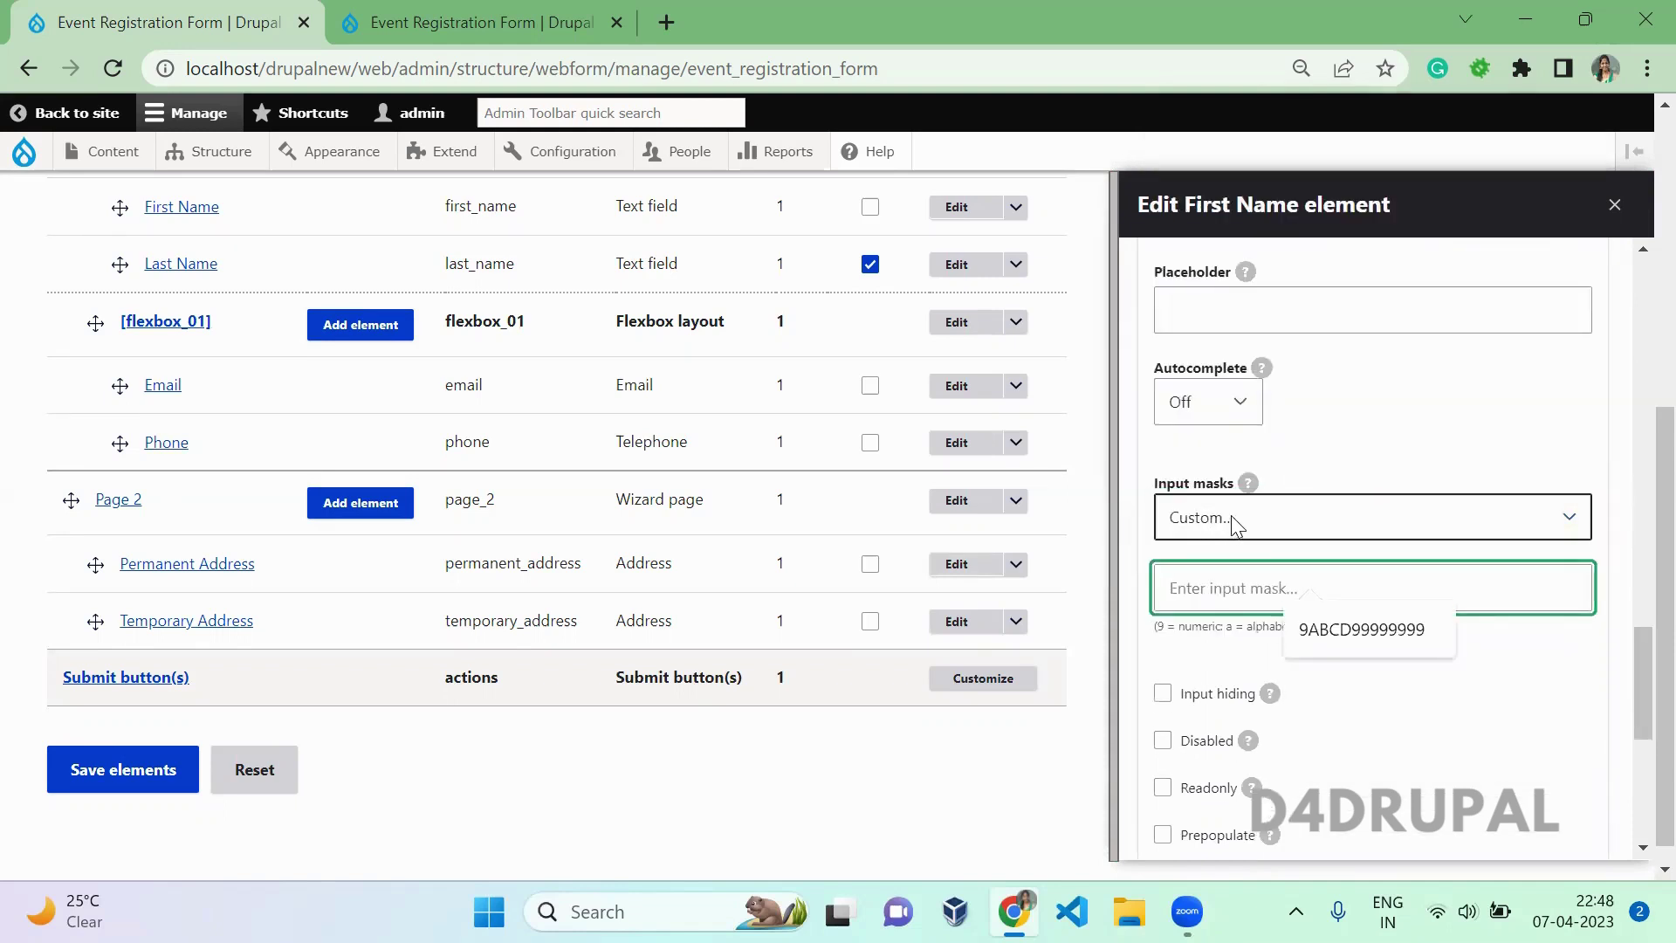
triple_click(1217, 626)
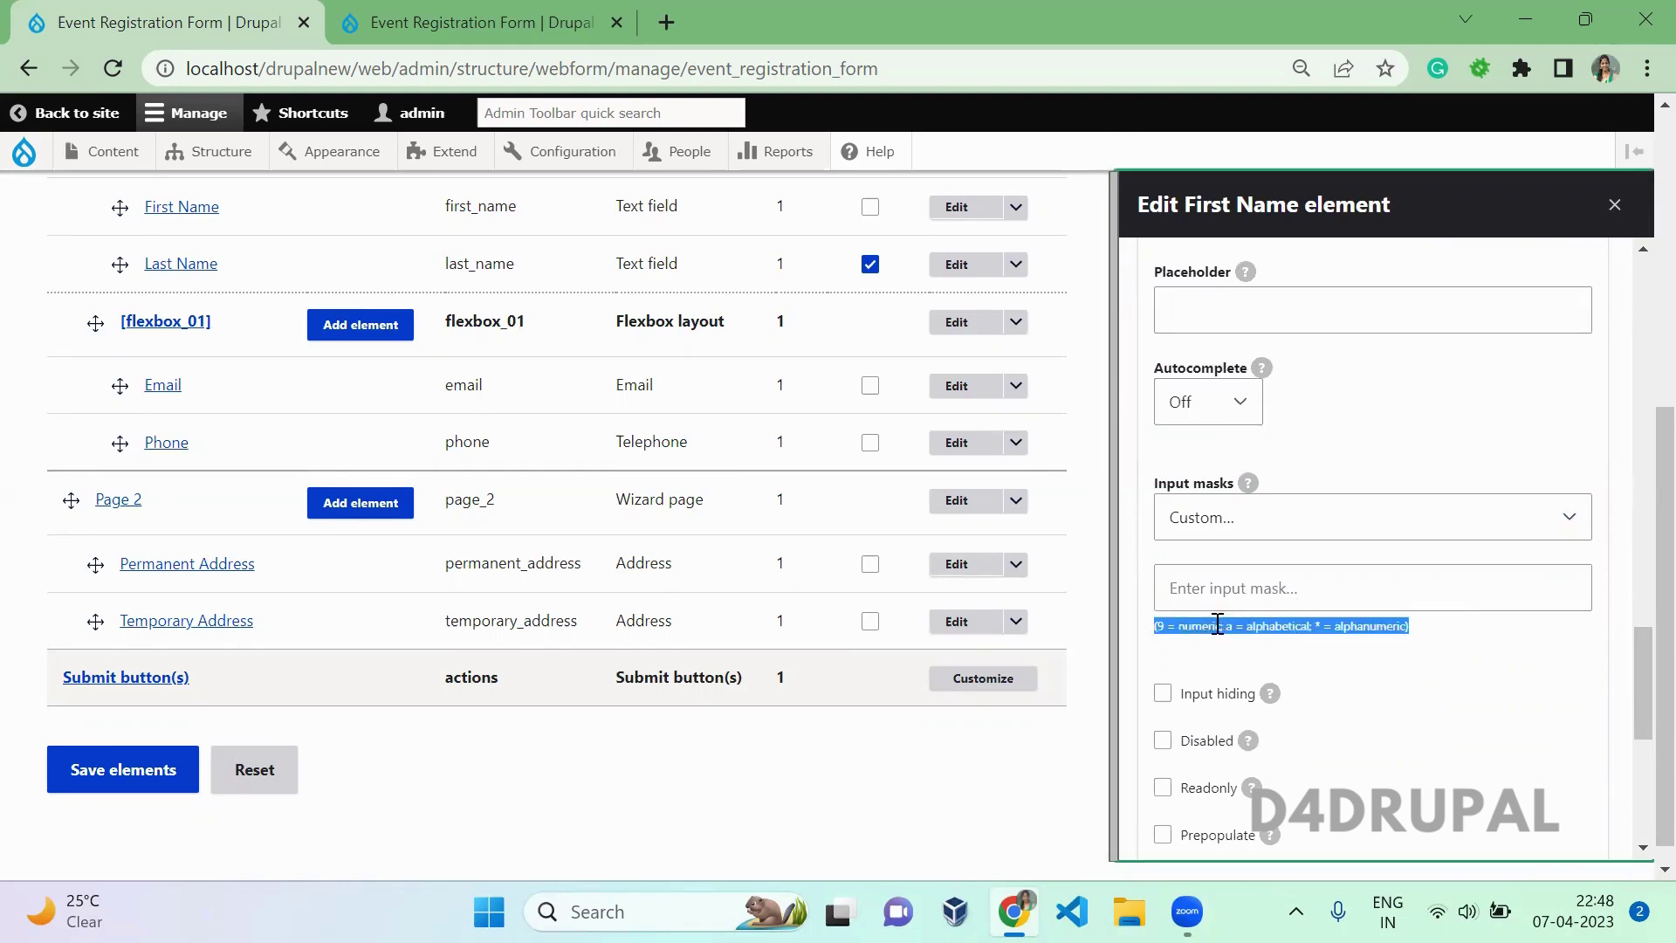
left_click(1174, 627)
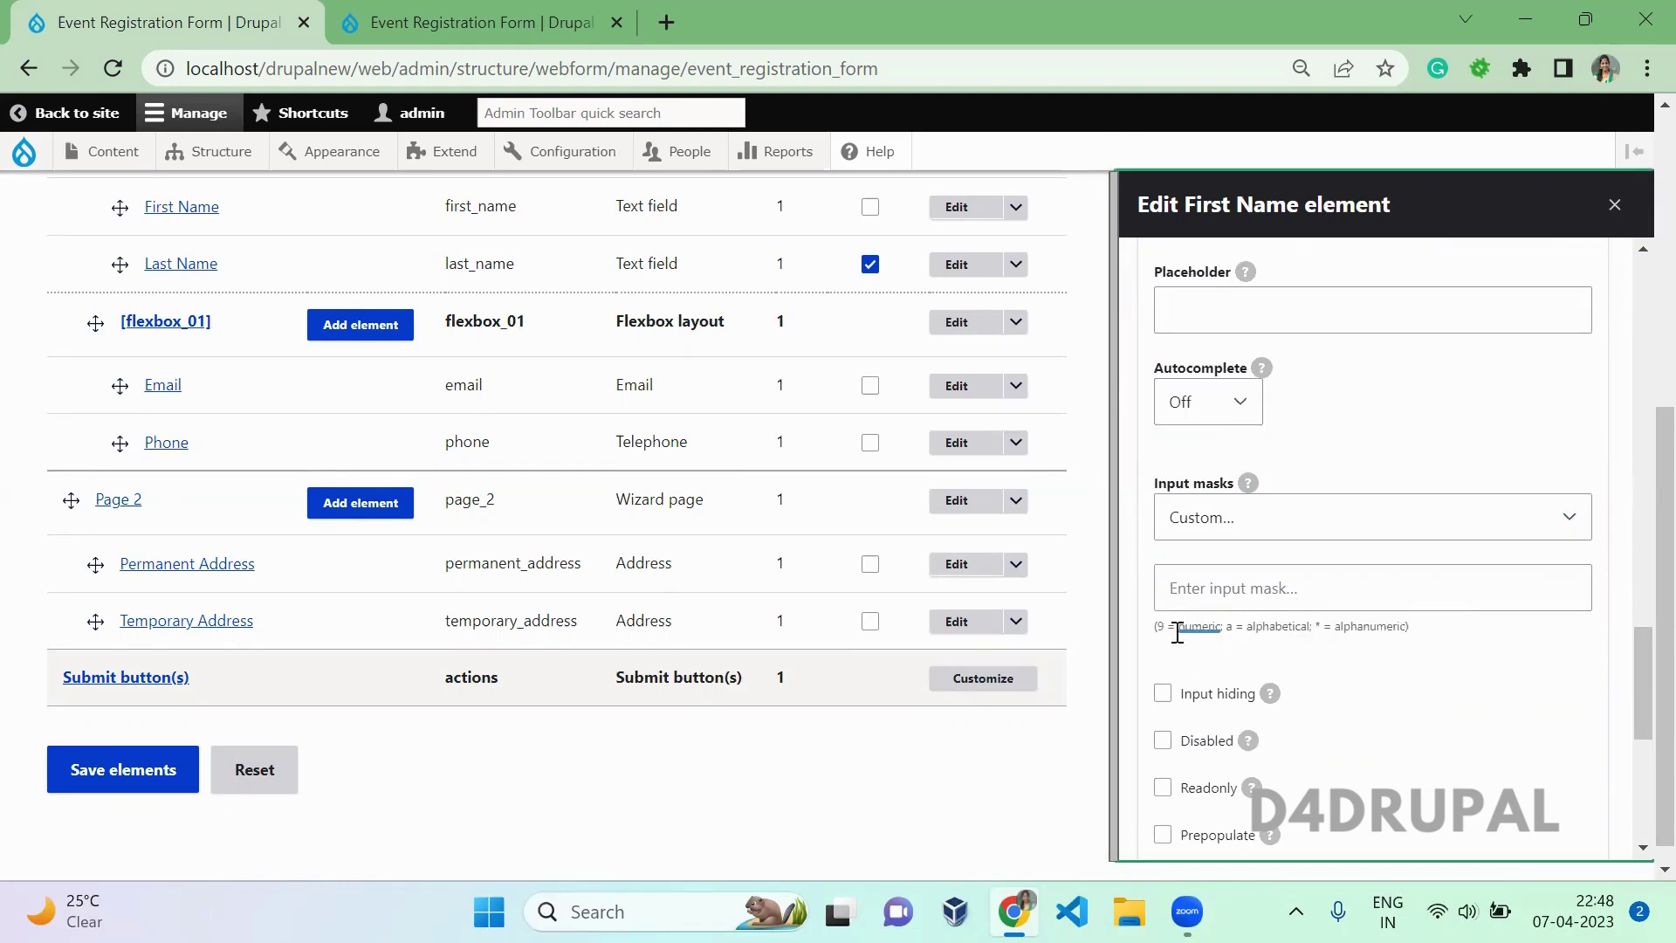
double_click(1268, 625)
double_click(1380, 626)
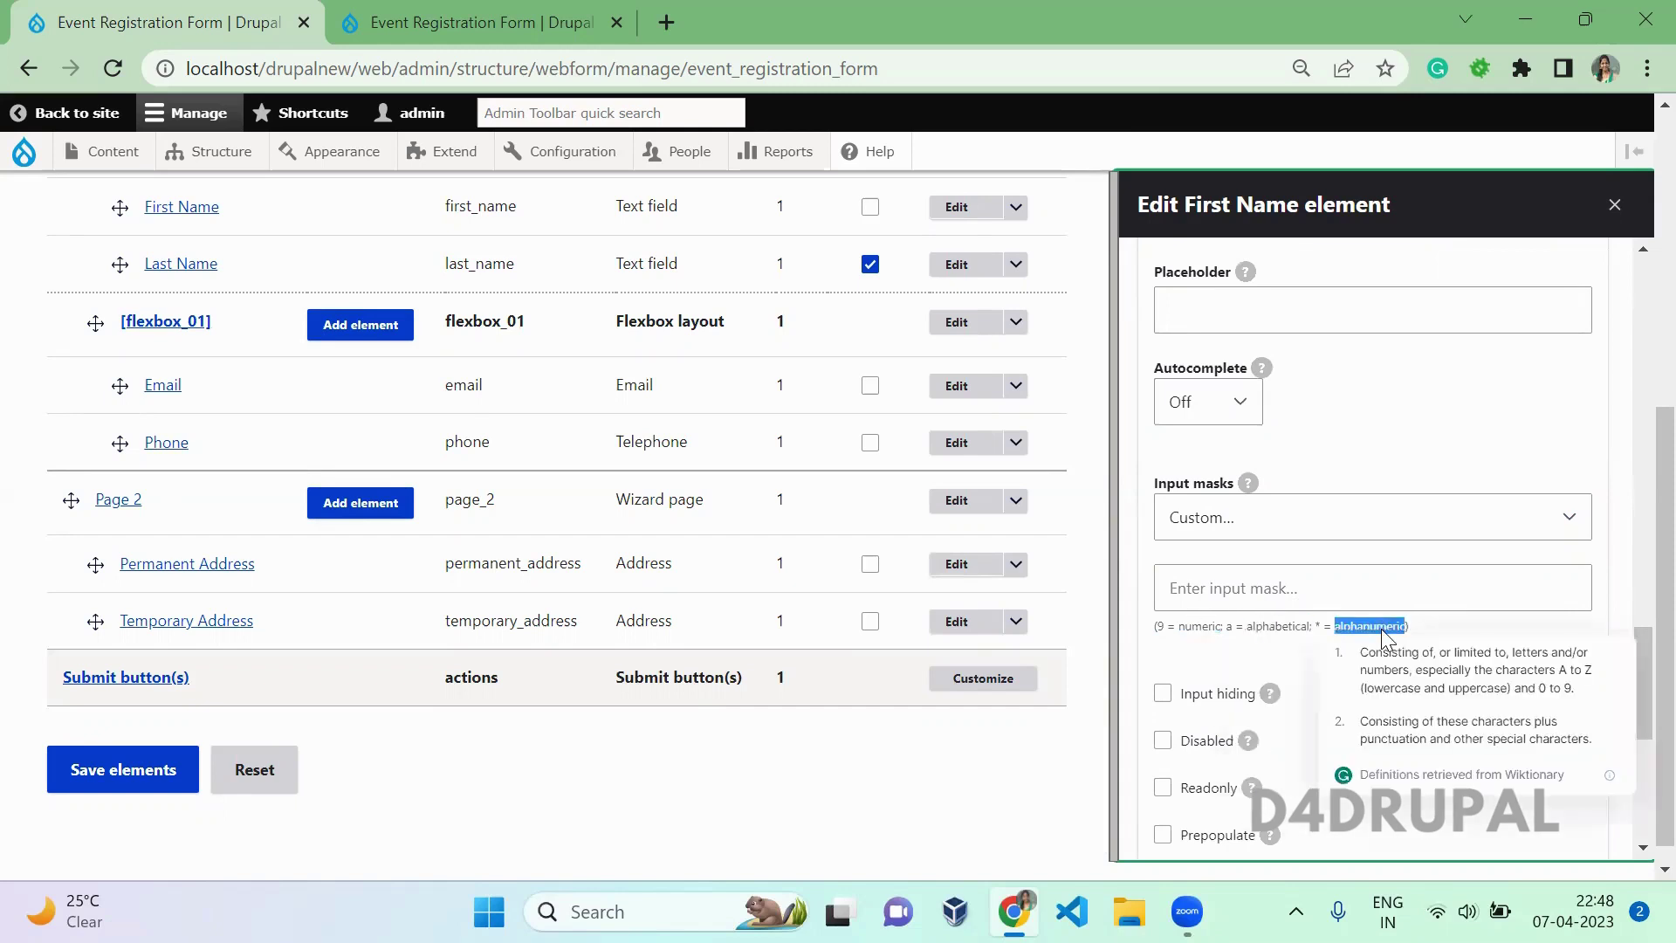
left_click(1213, 583)
left_click(1260, 524)
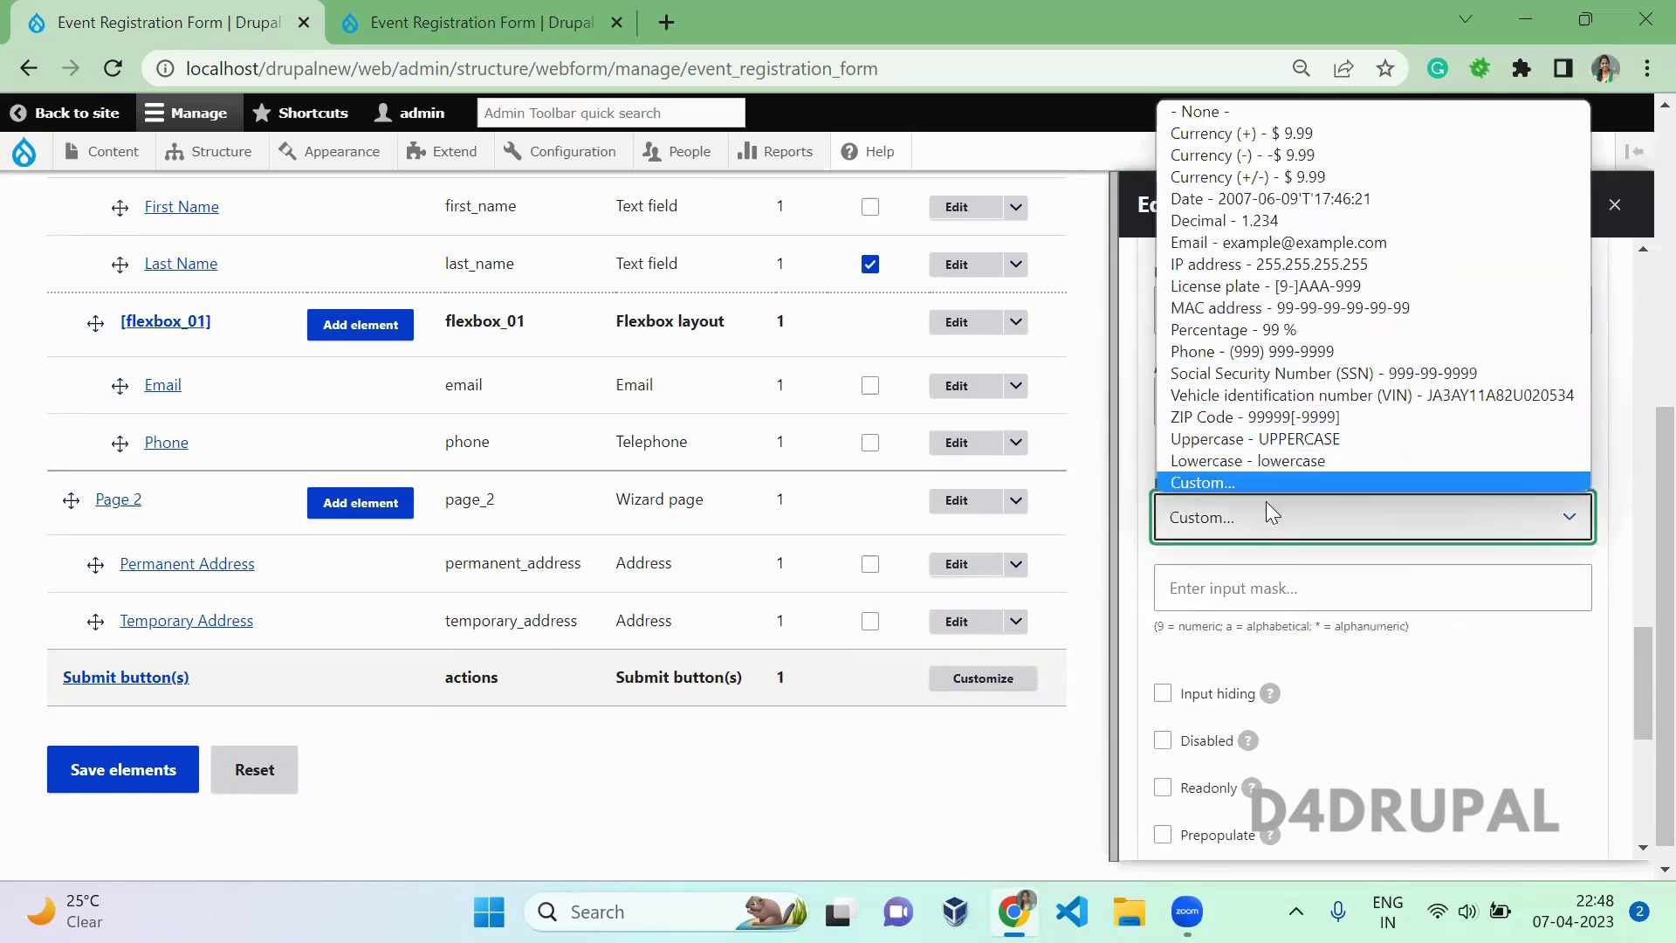
left_click(1288, 108)
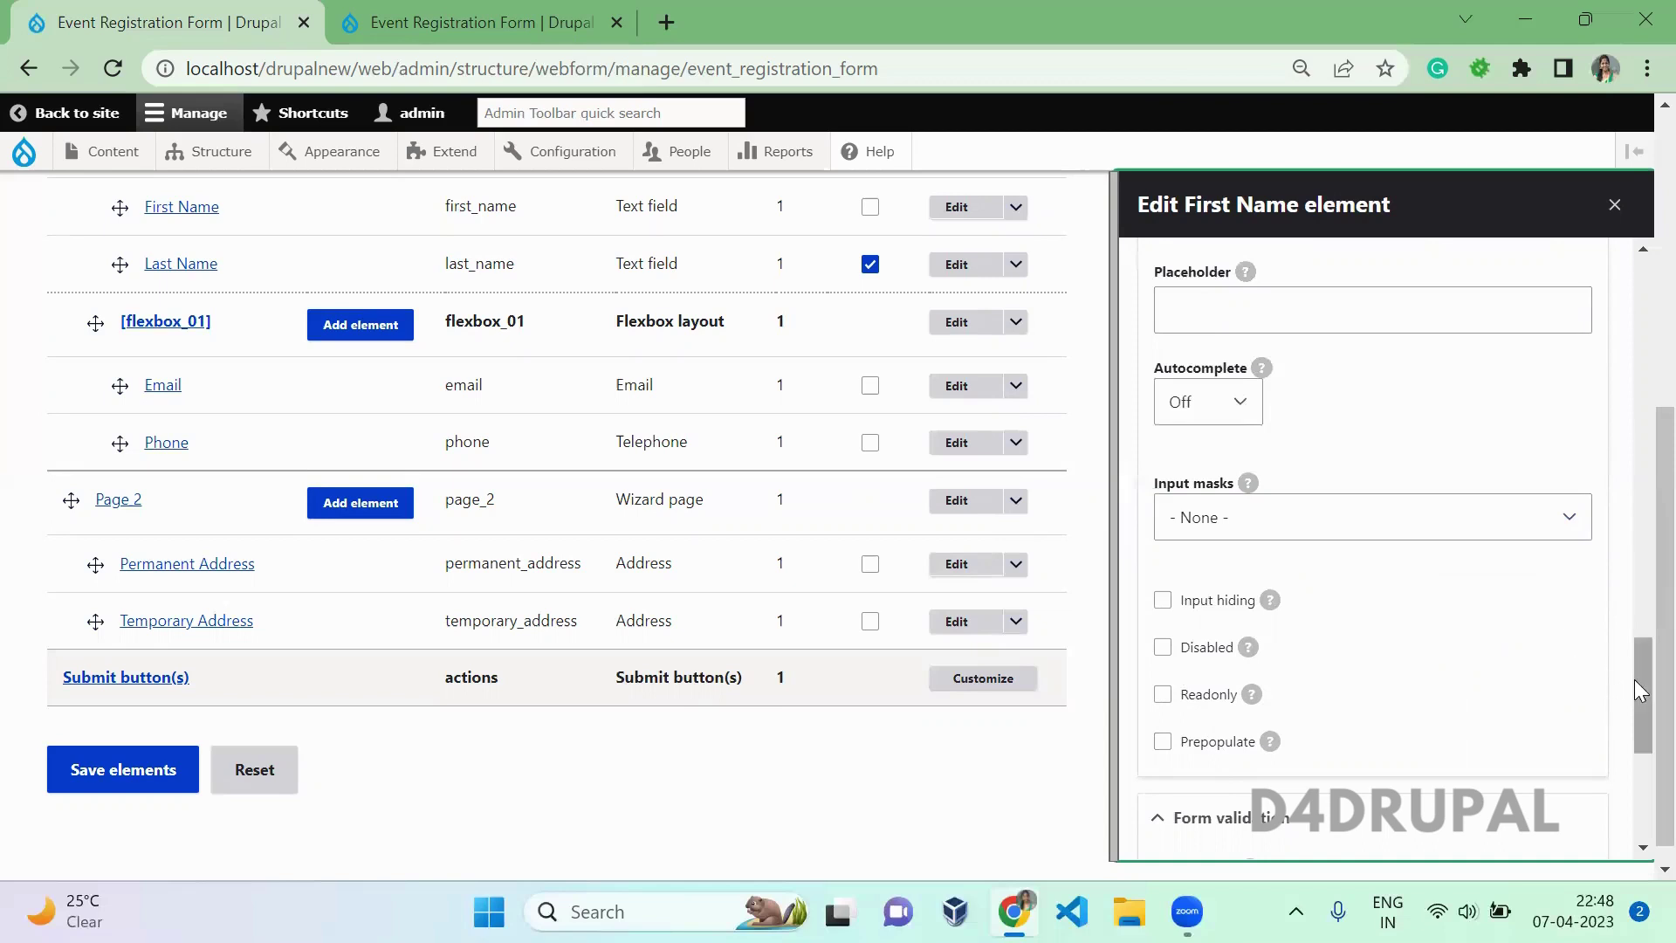
- Make First Name required, and try pattern validation before turning it back off
left_click_drag(1633, 679, 1635, 770)
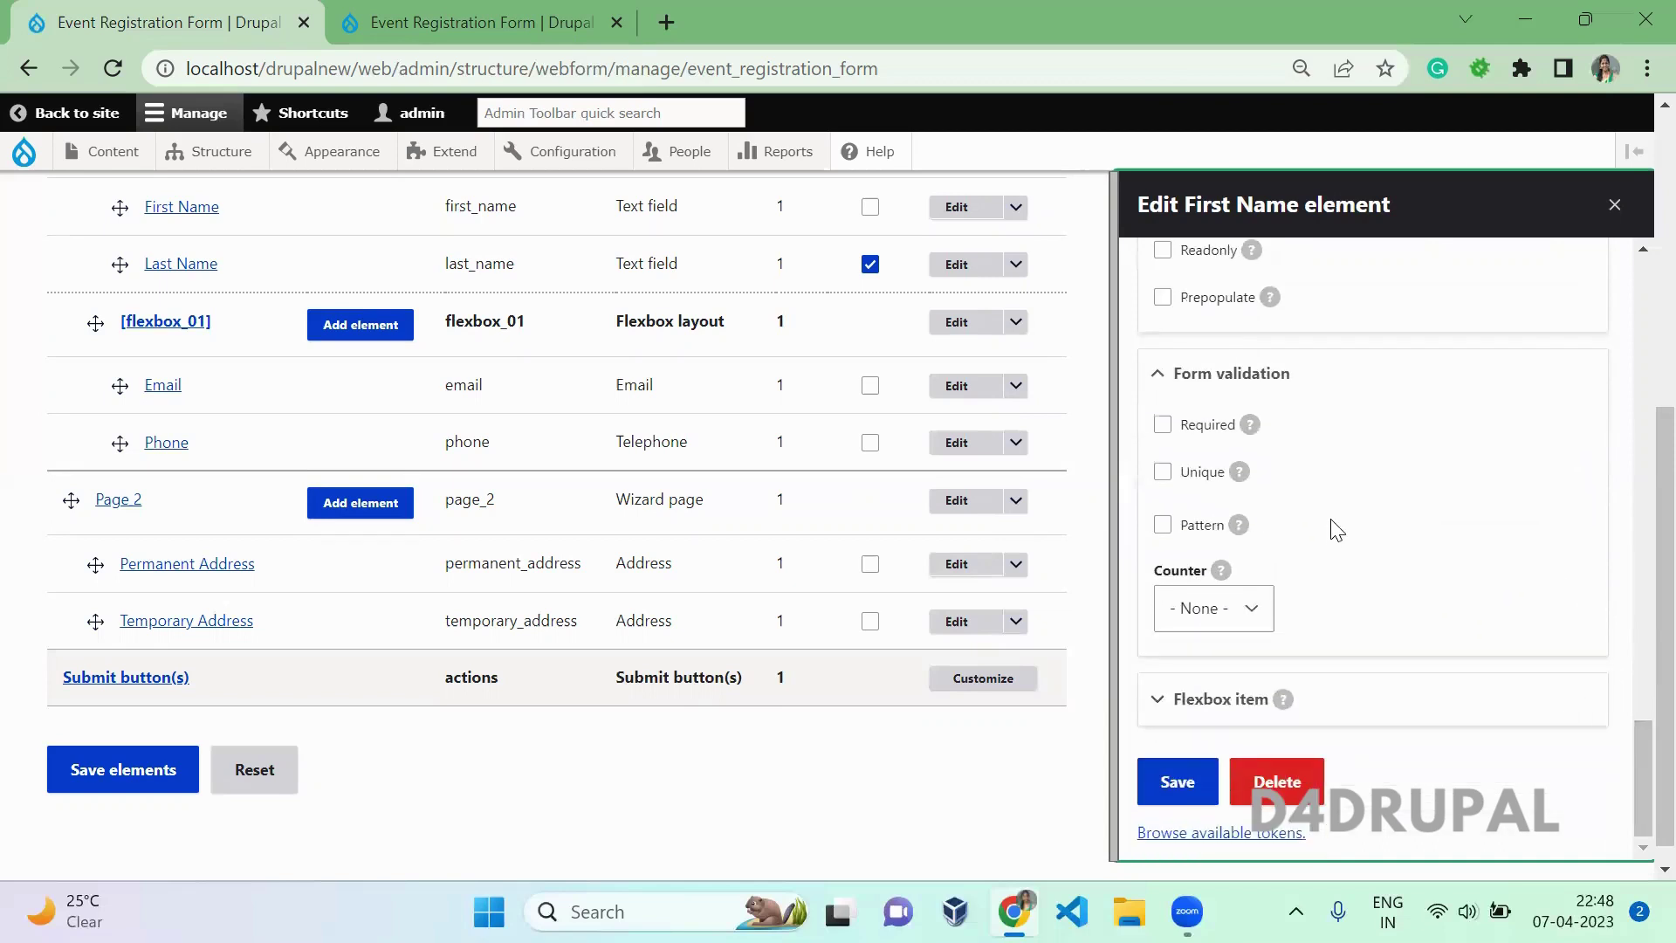
left_click(1163, 424)
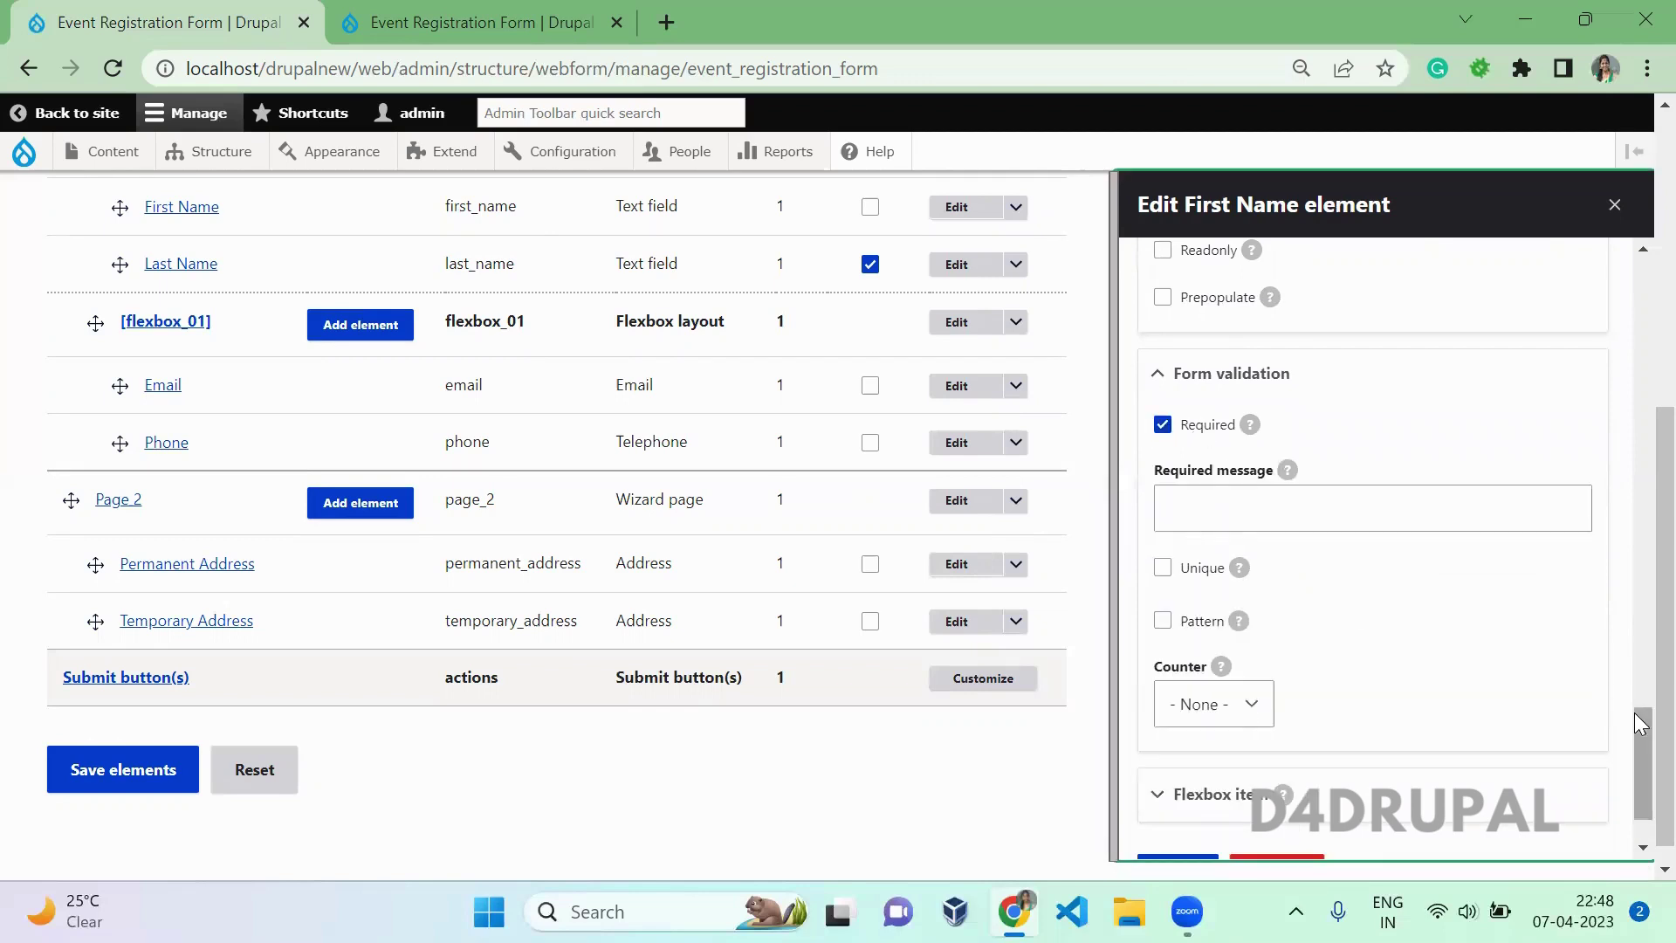
left_click_drag(1633, 713, 1637, 756)
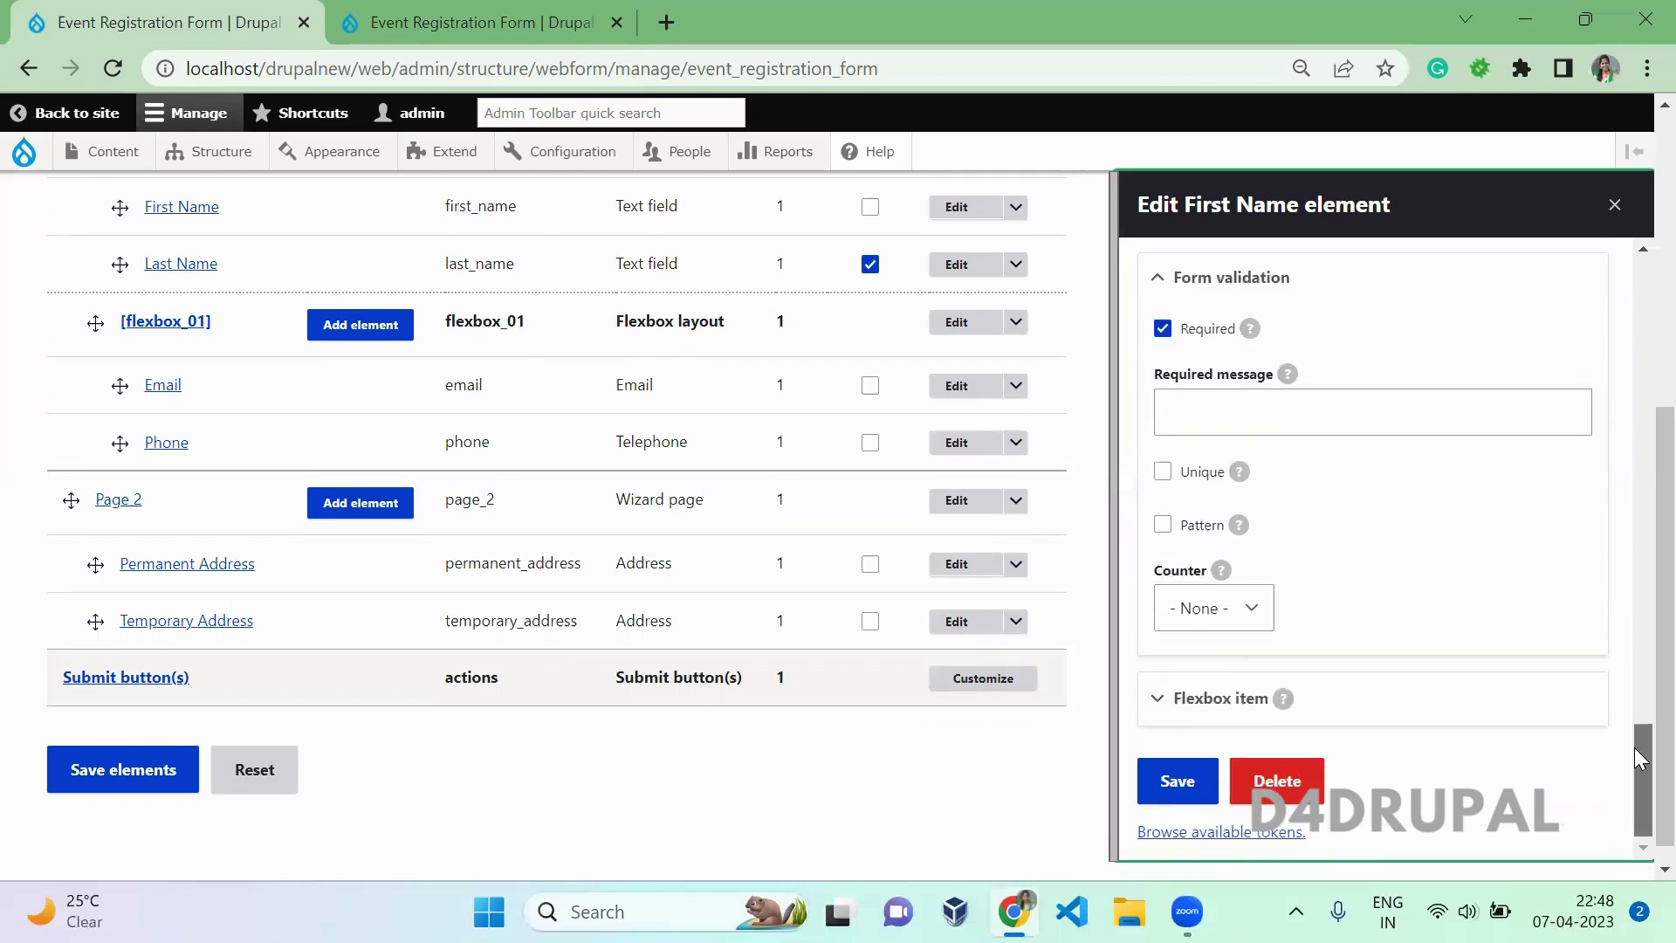
left_click(1209, 538)
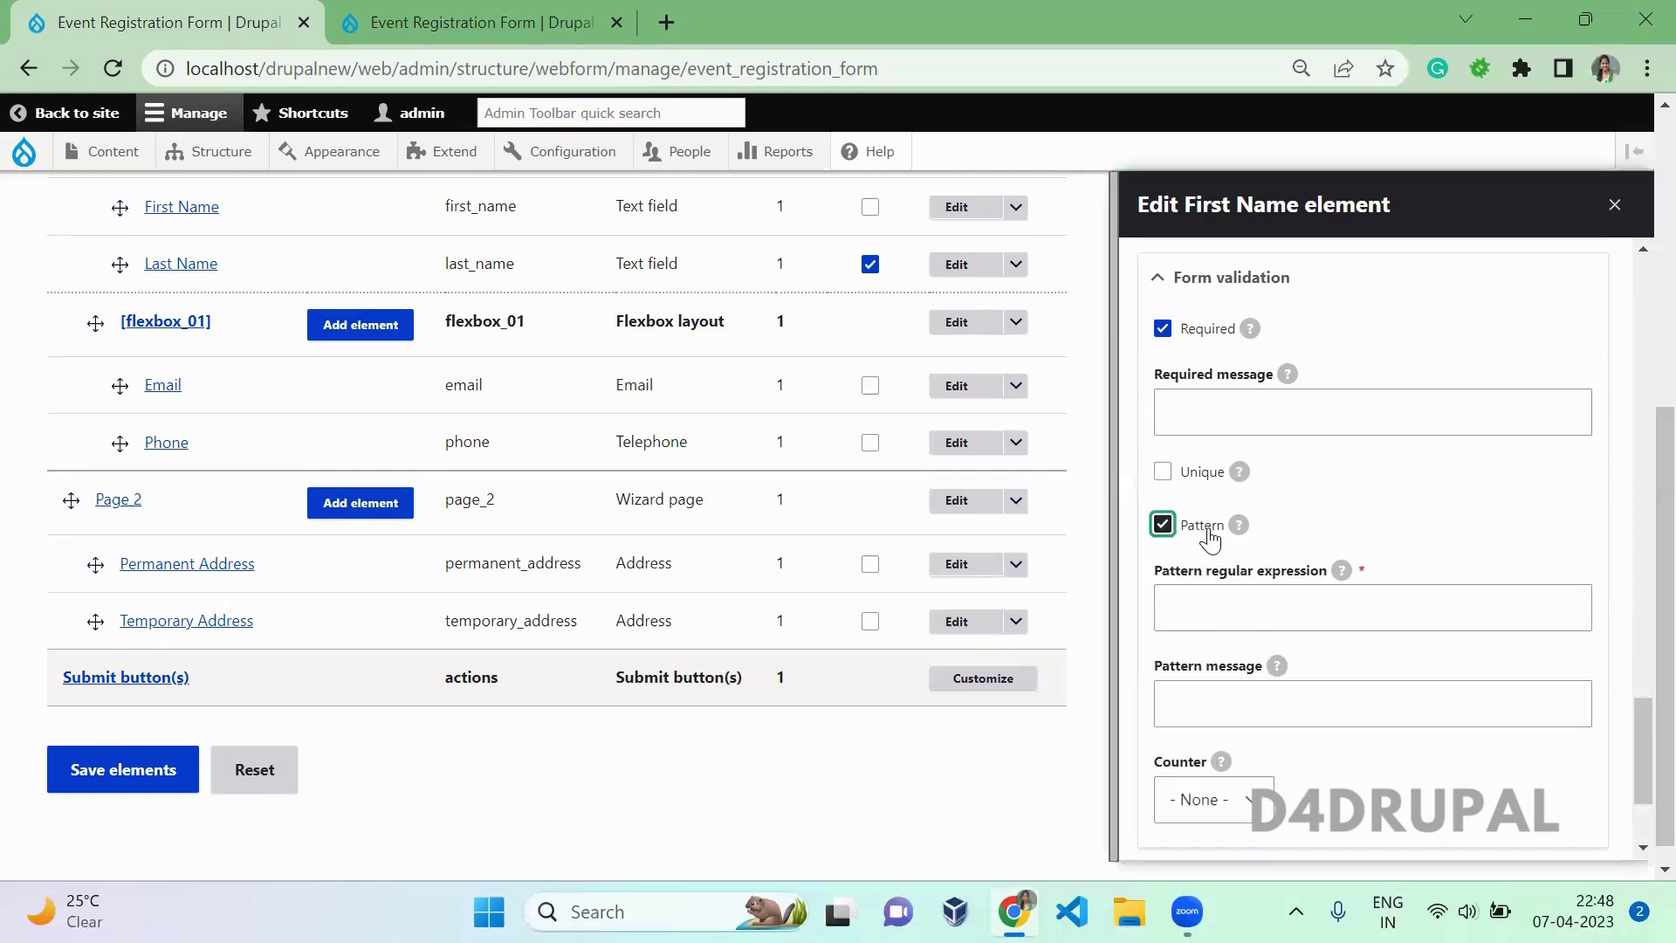
left_click(1222, 621)
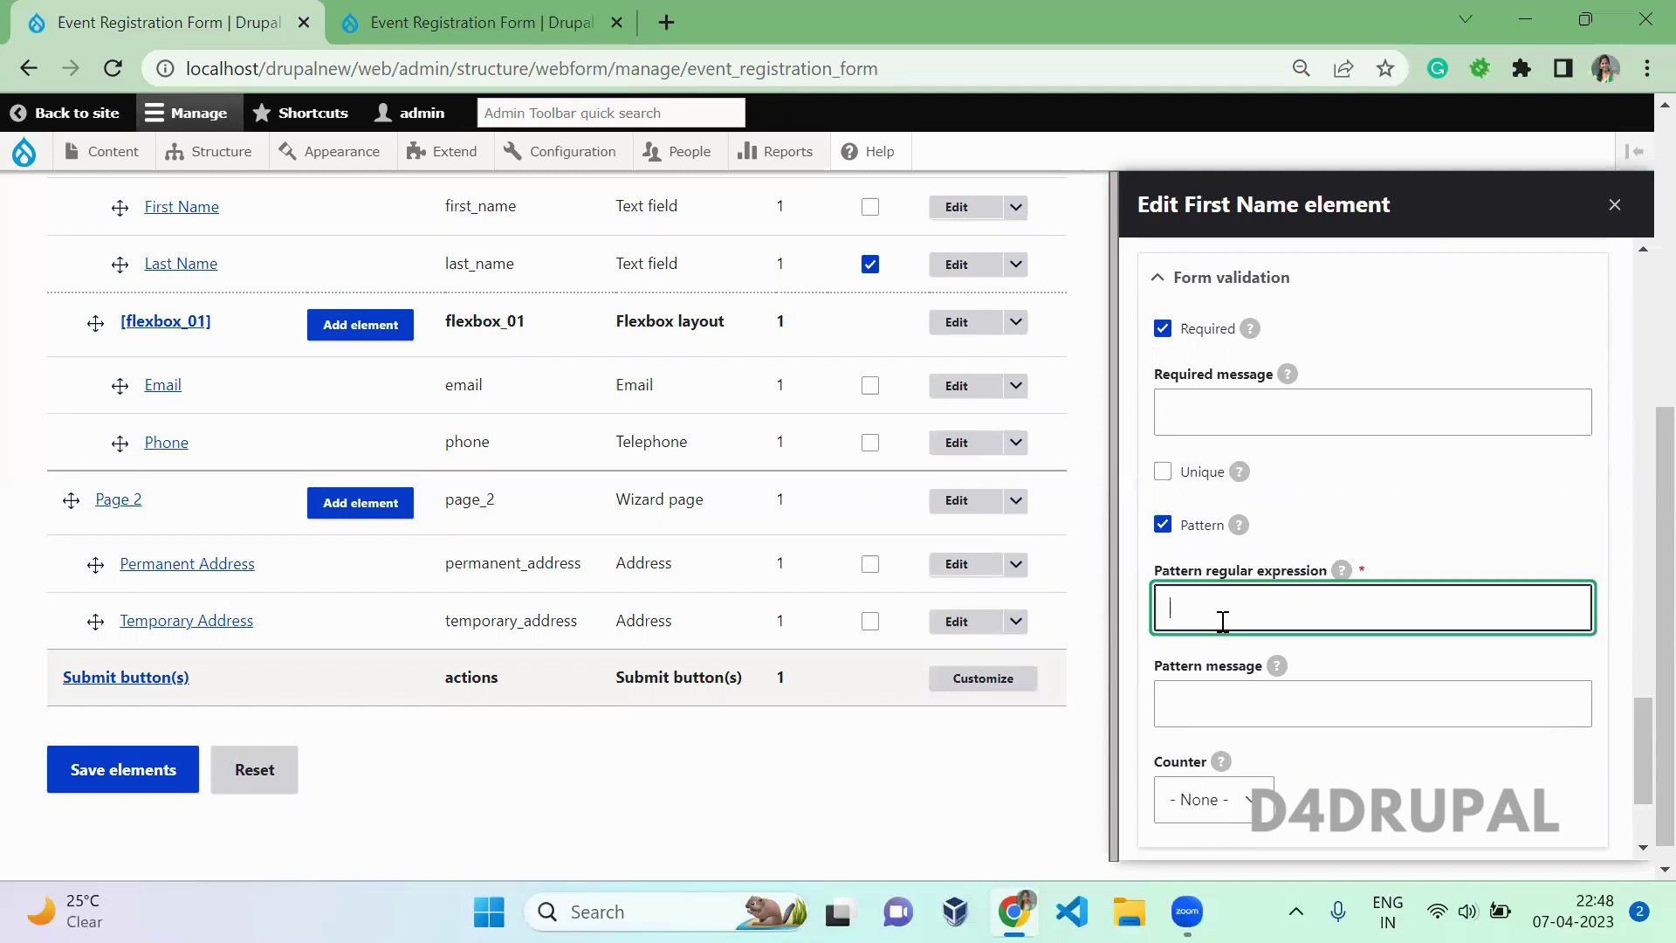
left_click(1204, 524)
- Try a character counter, set Counter back to None, and expand the Flexbox item settings
left_click(1205, 606)
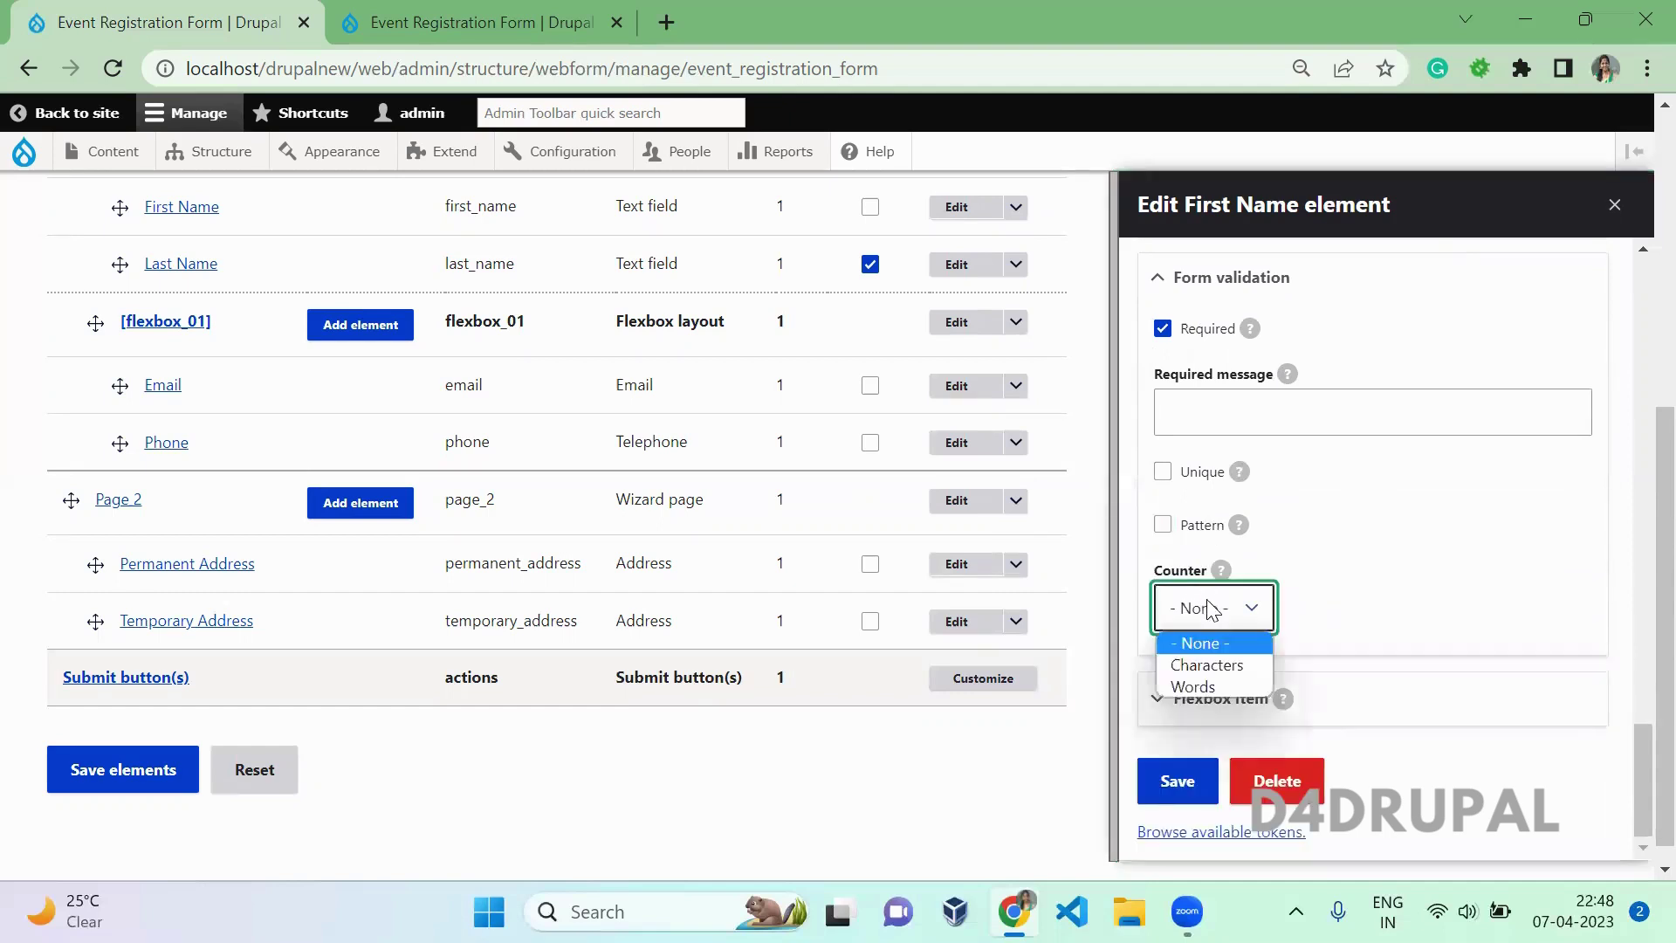
left_click(1215, 664)
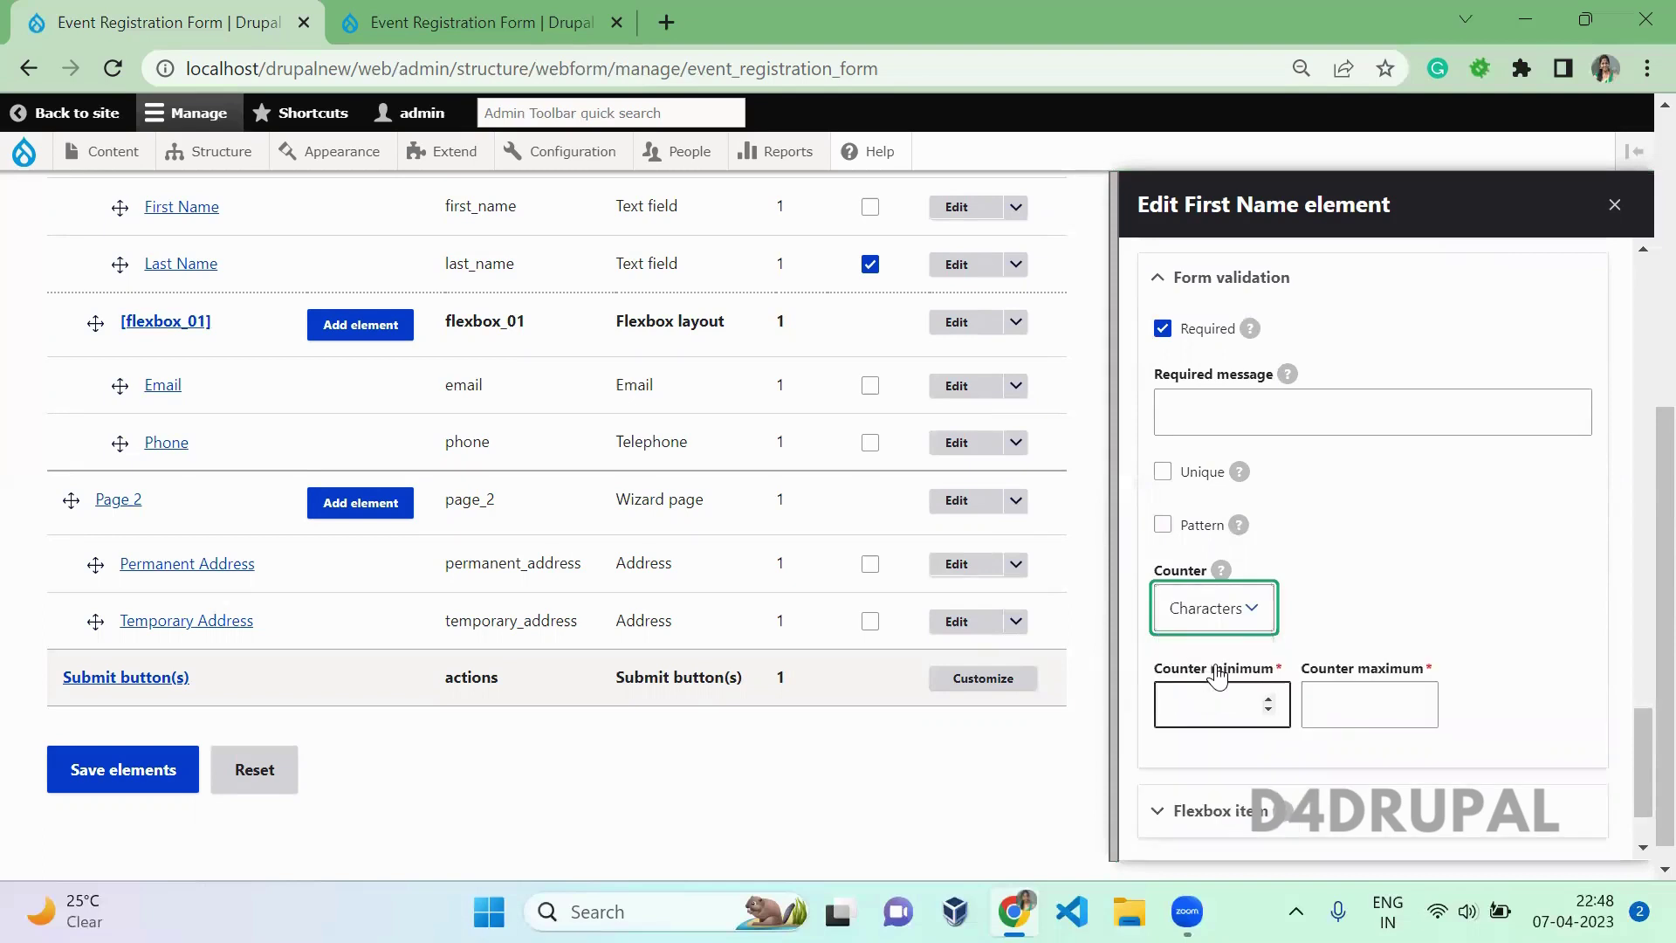
mouse_move(1226, 567)
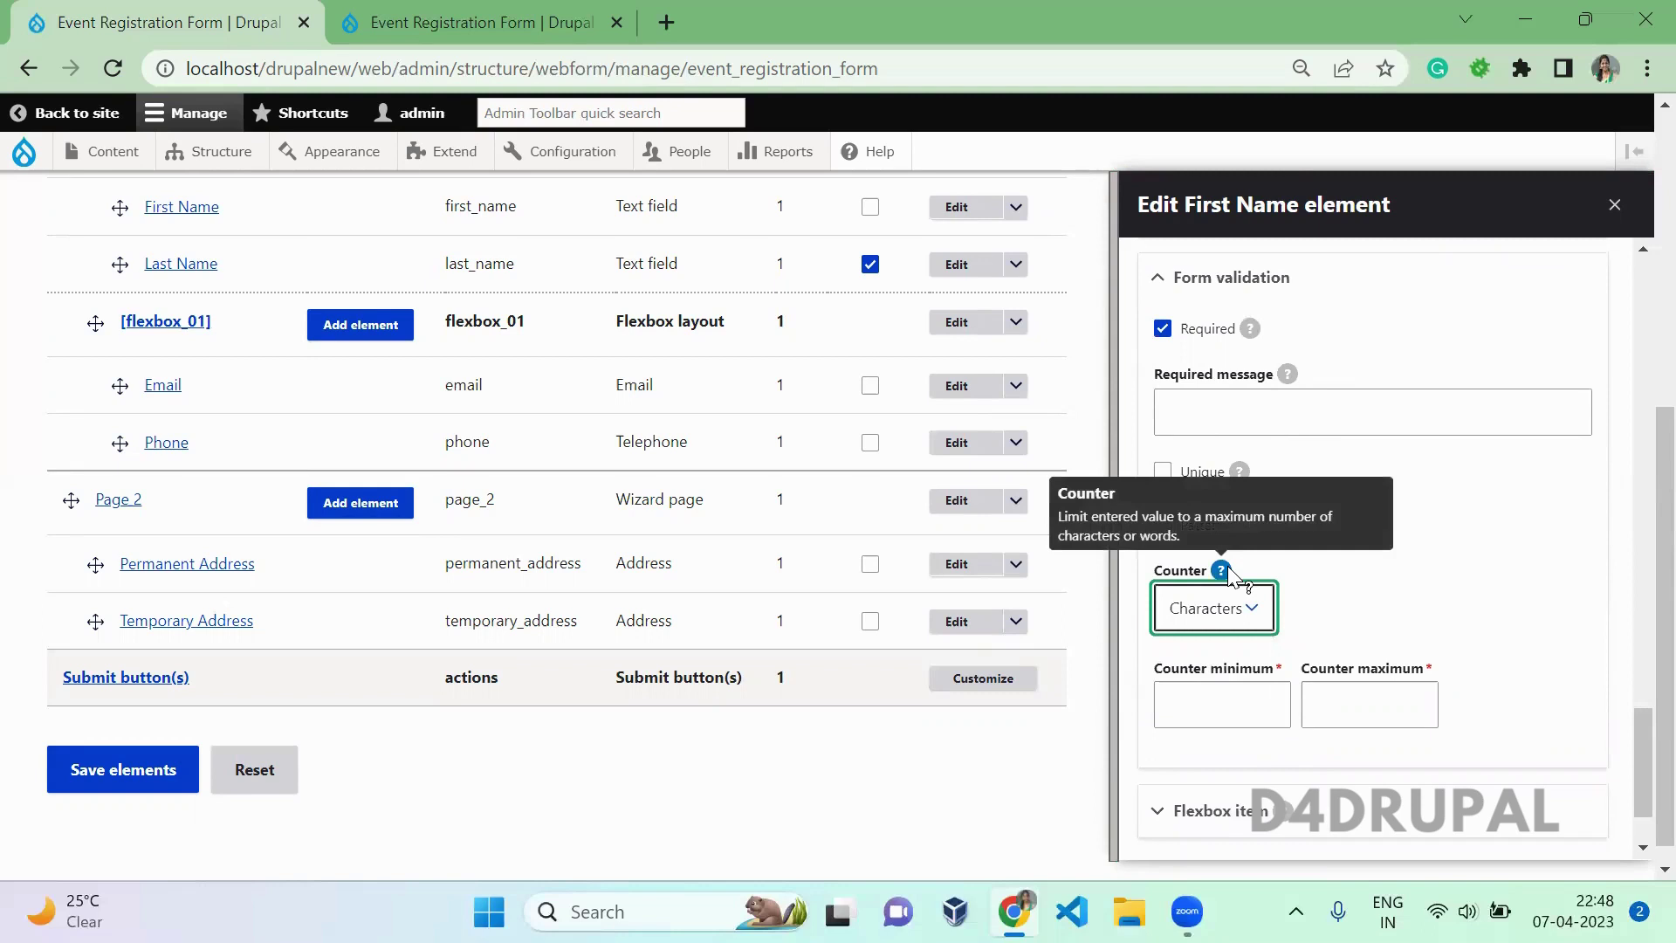
left_click(1229, 606)
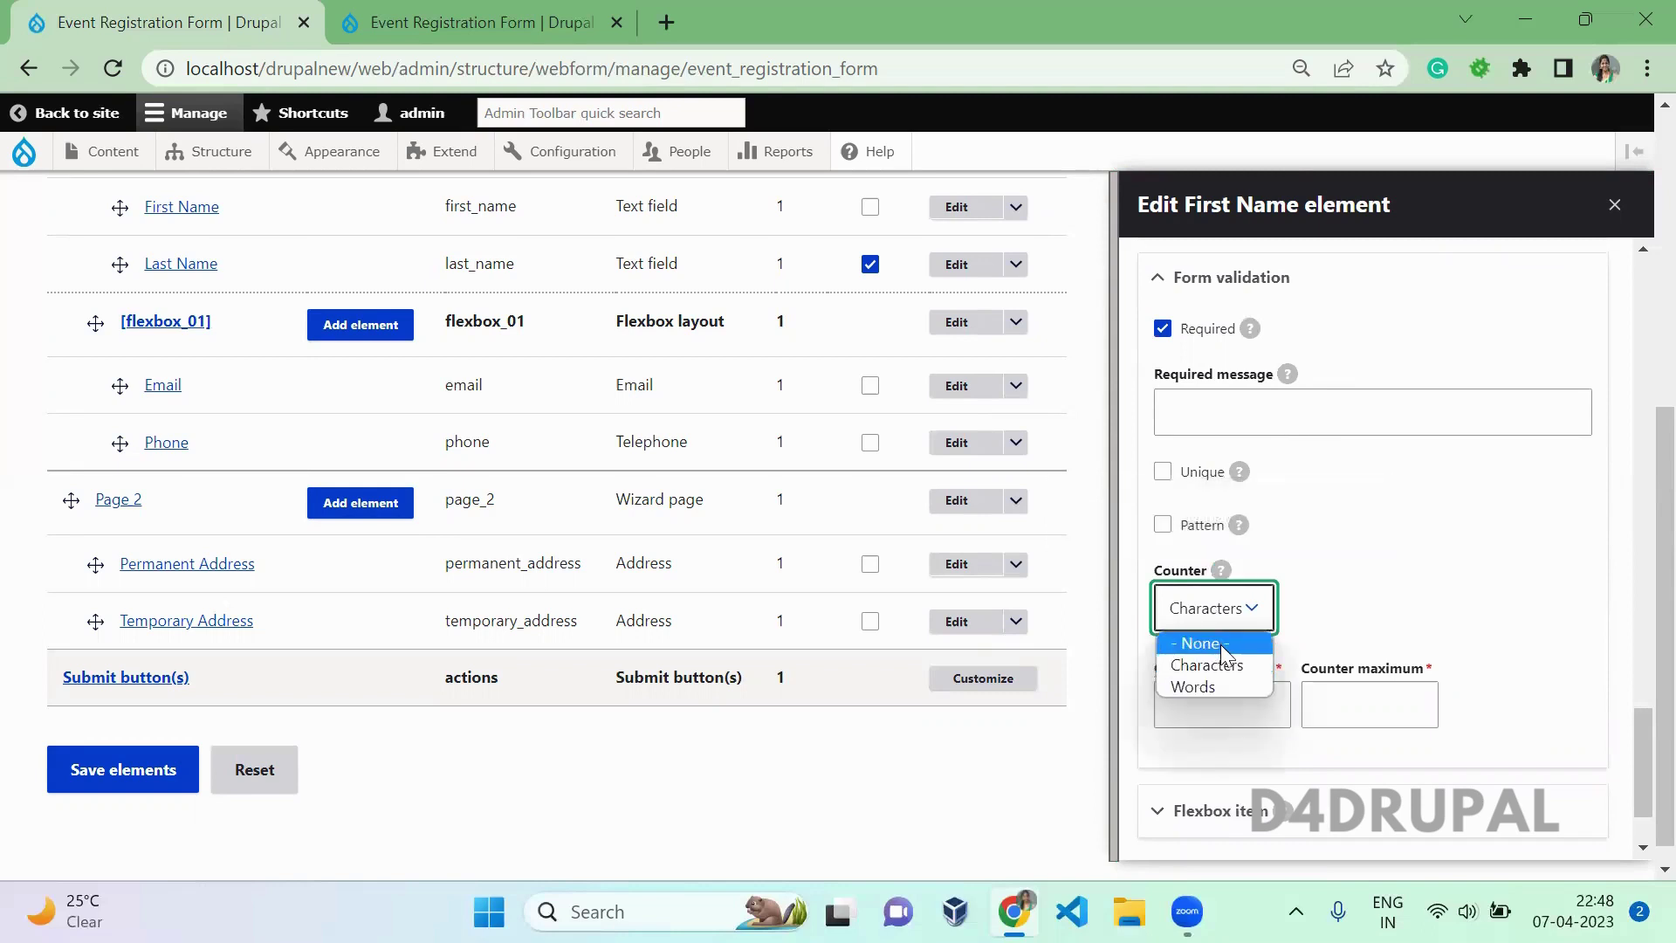
left_click(1220, 644)
left_click(1294, 714)
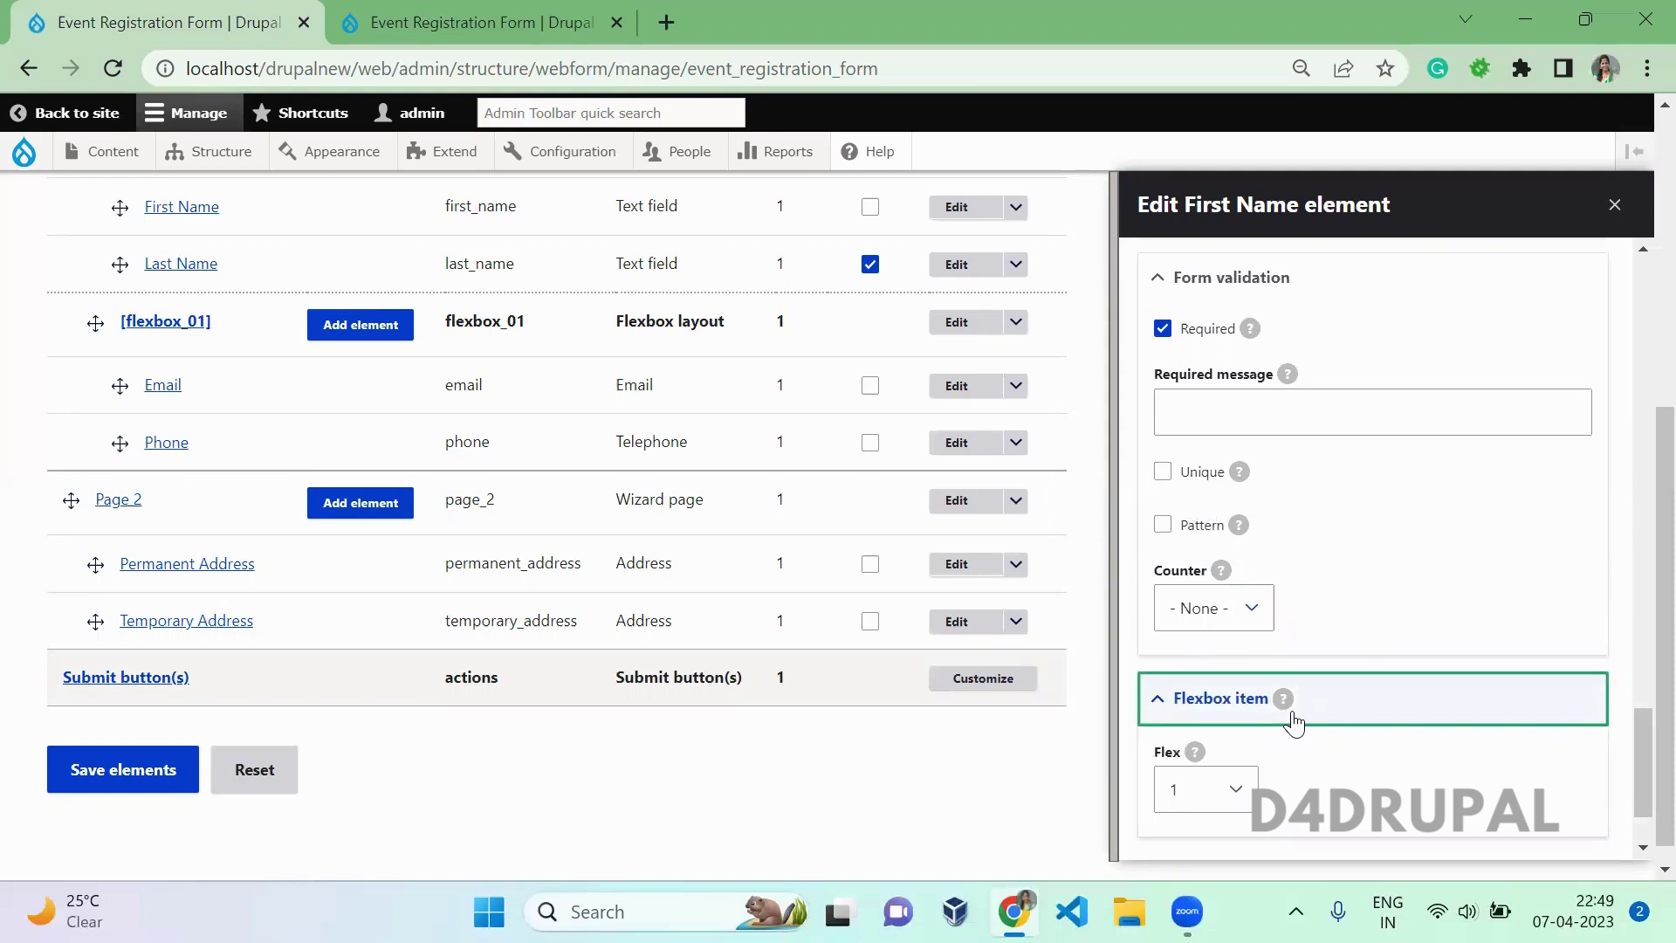
- Set First Name's Flex to 3 and save its settings
left_click_drag(1636, 791, 1634, 806)
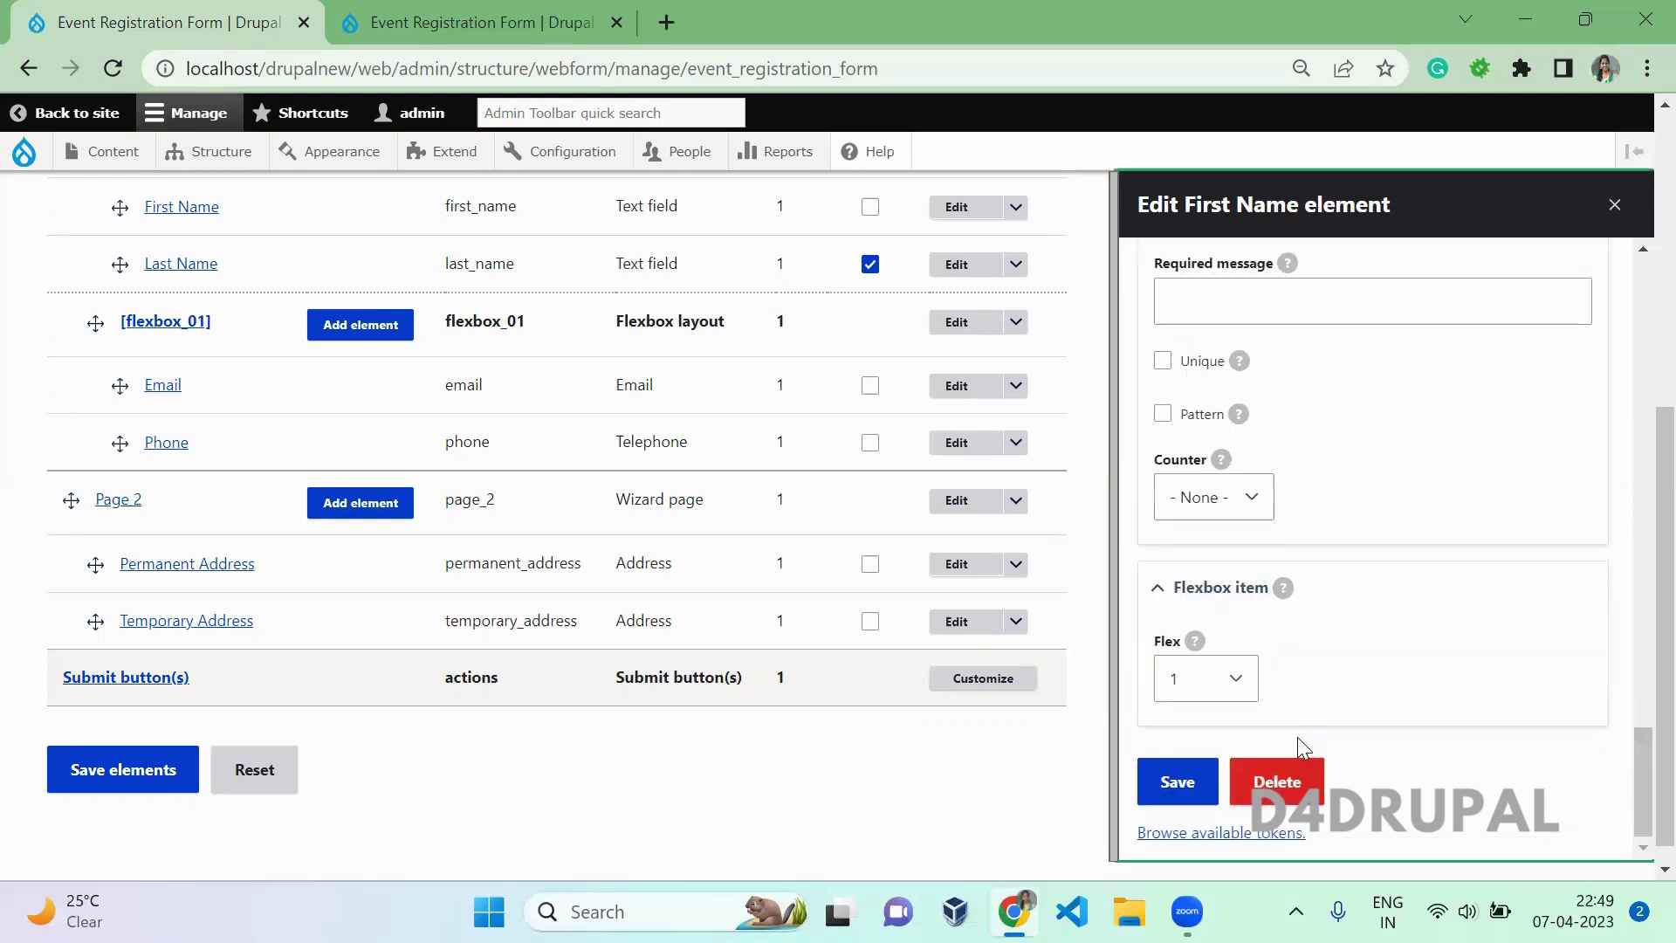
left_click(1204, 678)
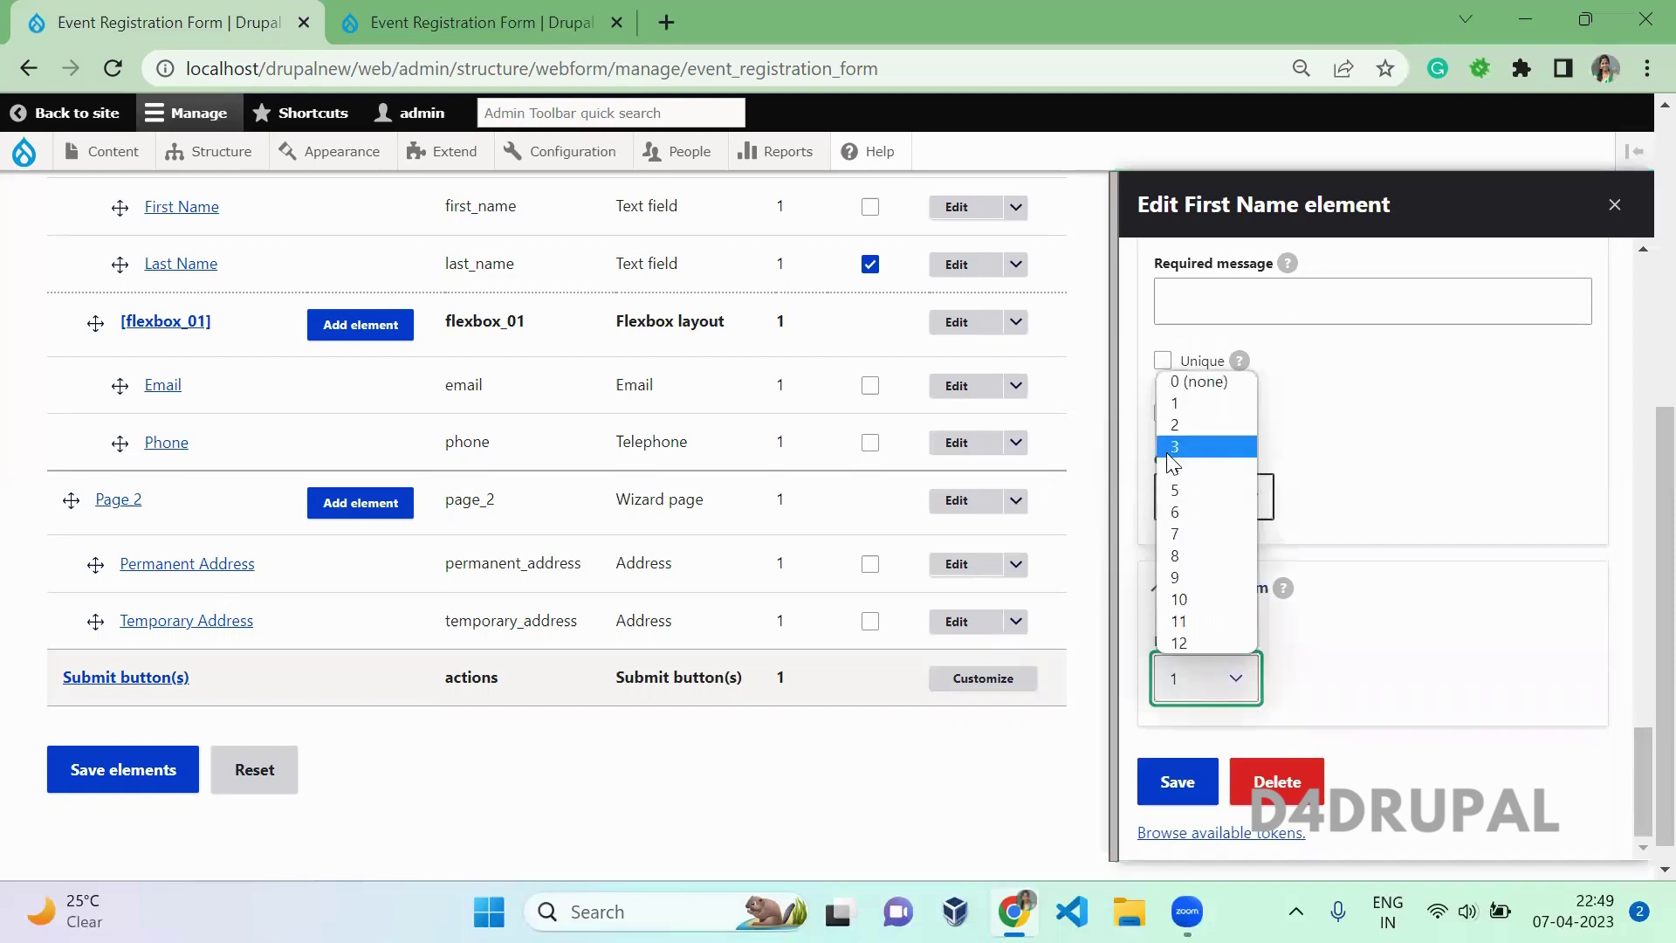
left_click(1174, 446)
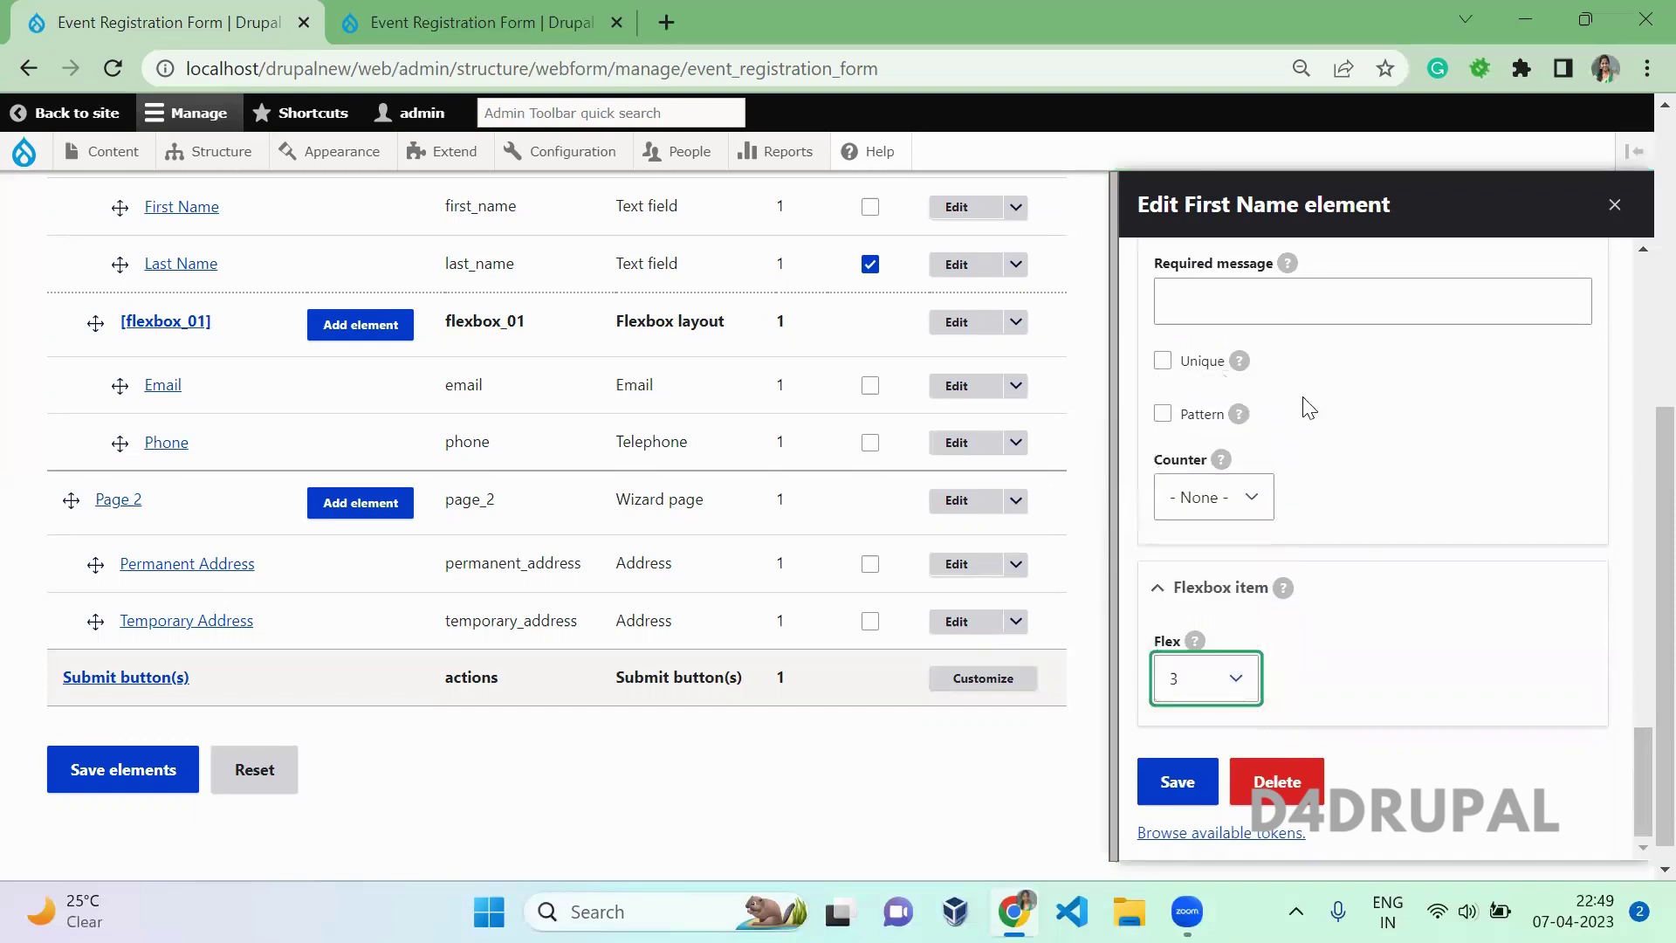
left_click(1175, 781)
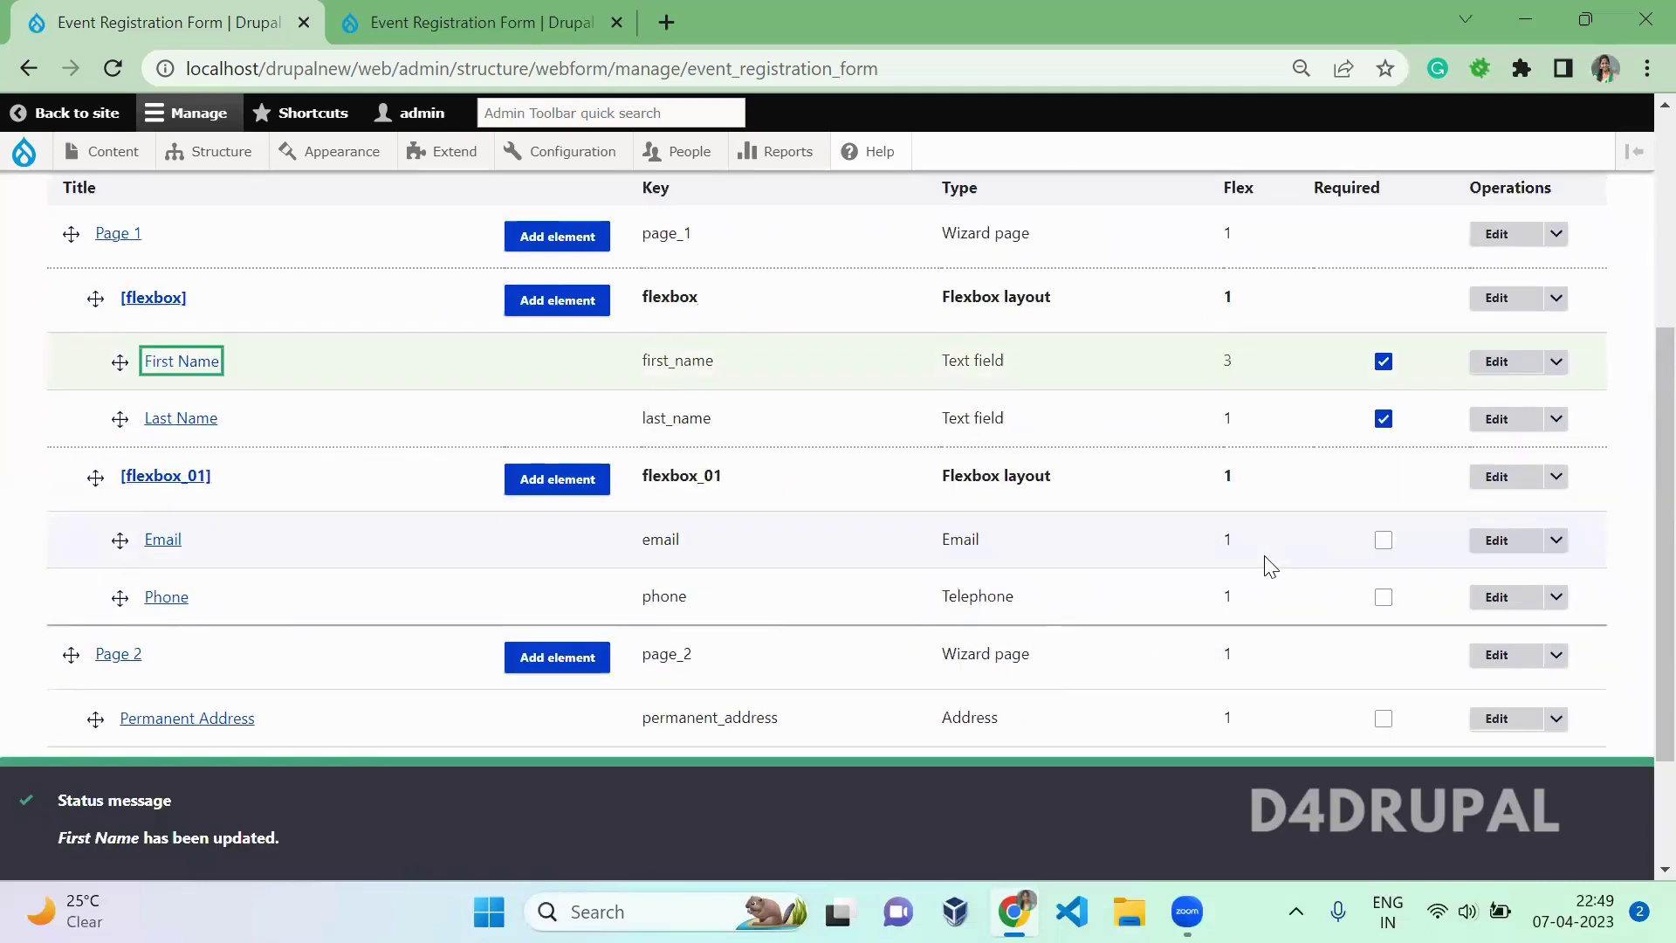
left_click_drag(1240, 357, 1204, 360)
- Set Last Name's Flex to 8 and save its settings
left_click(1498, 419)
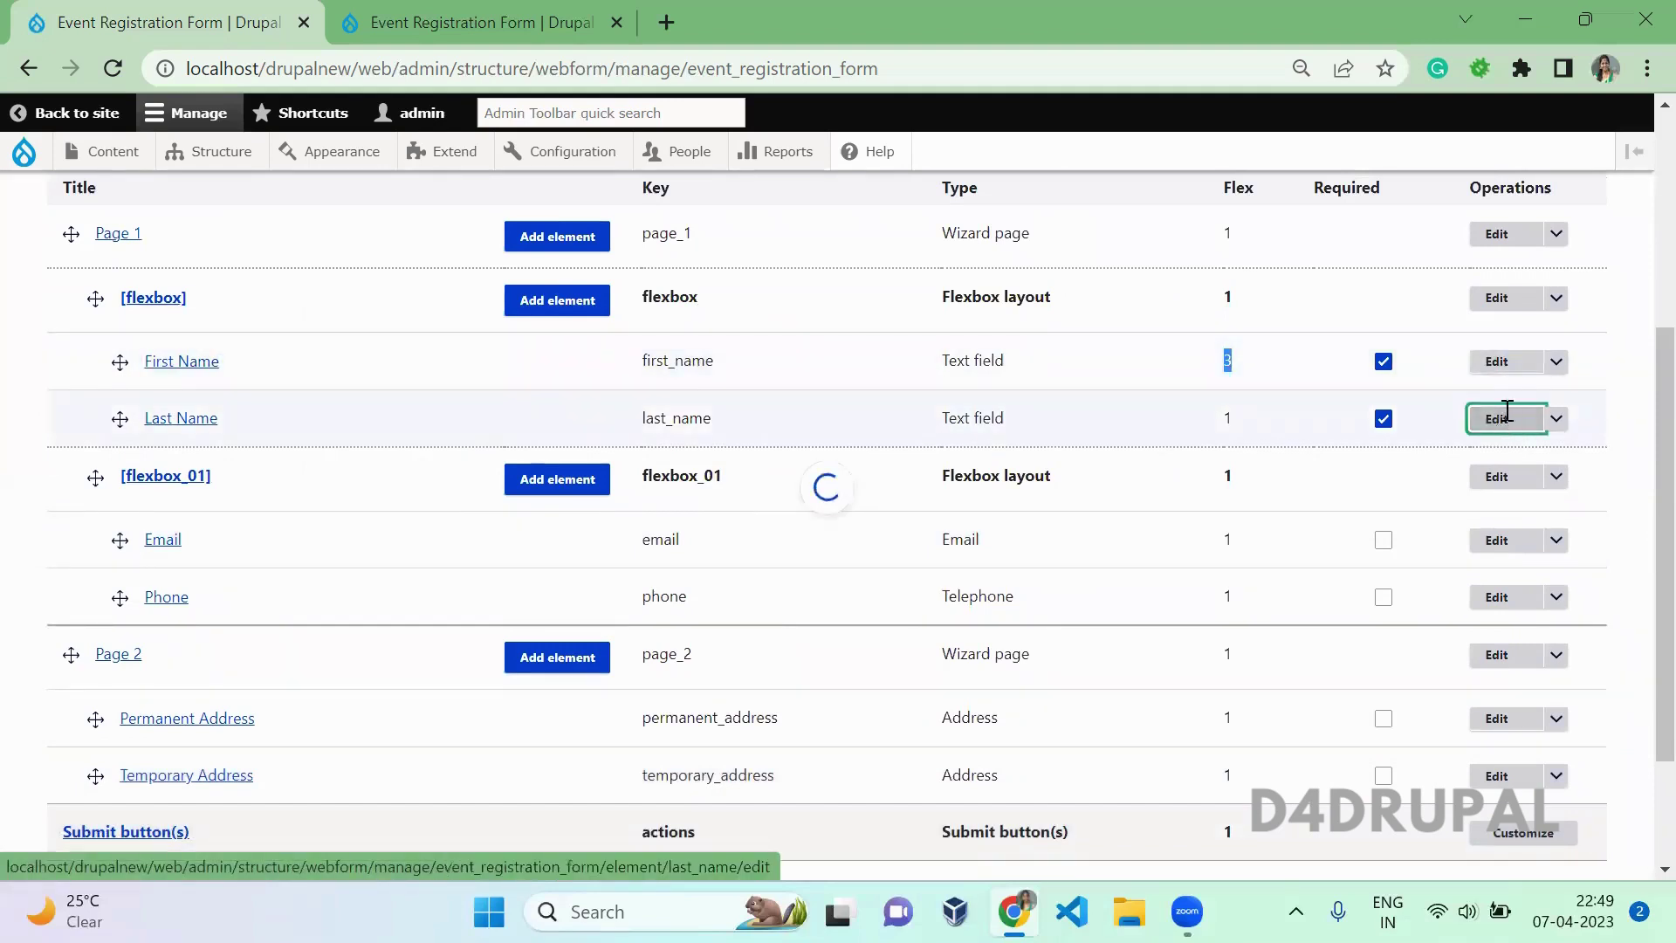
scroll(1636, 699, "down", 10)
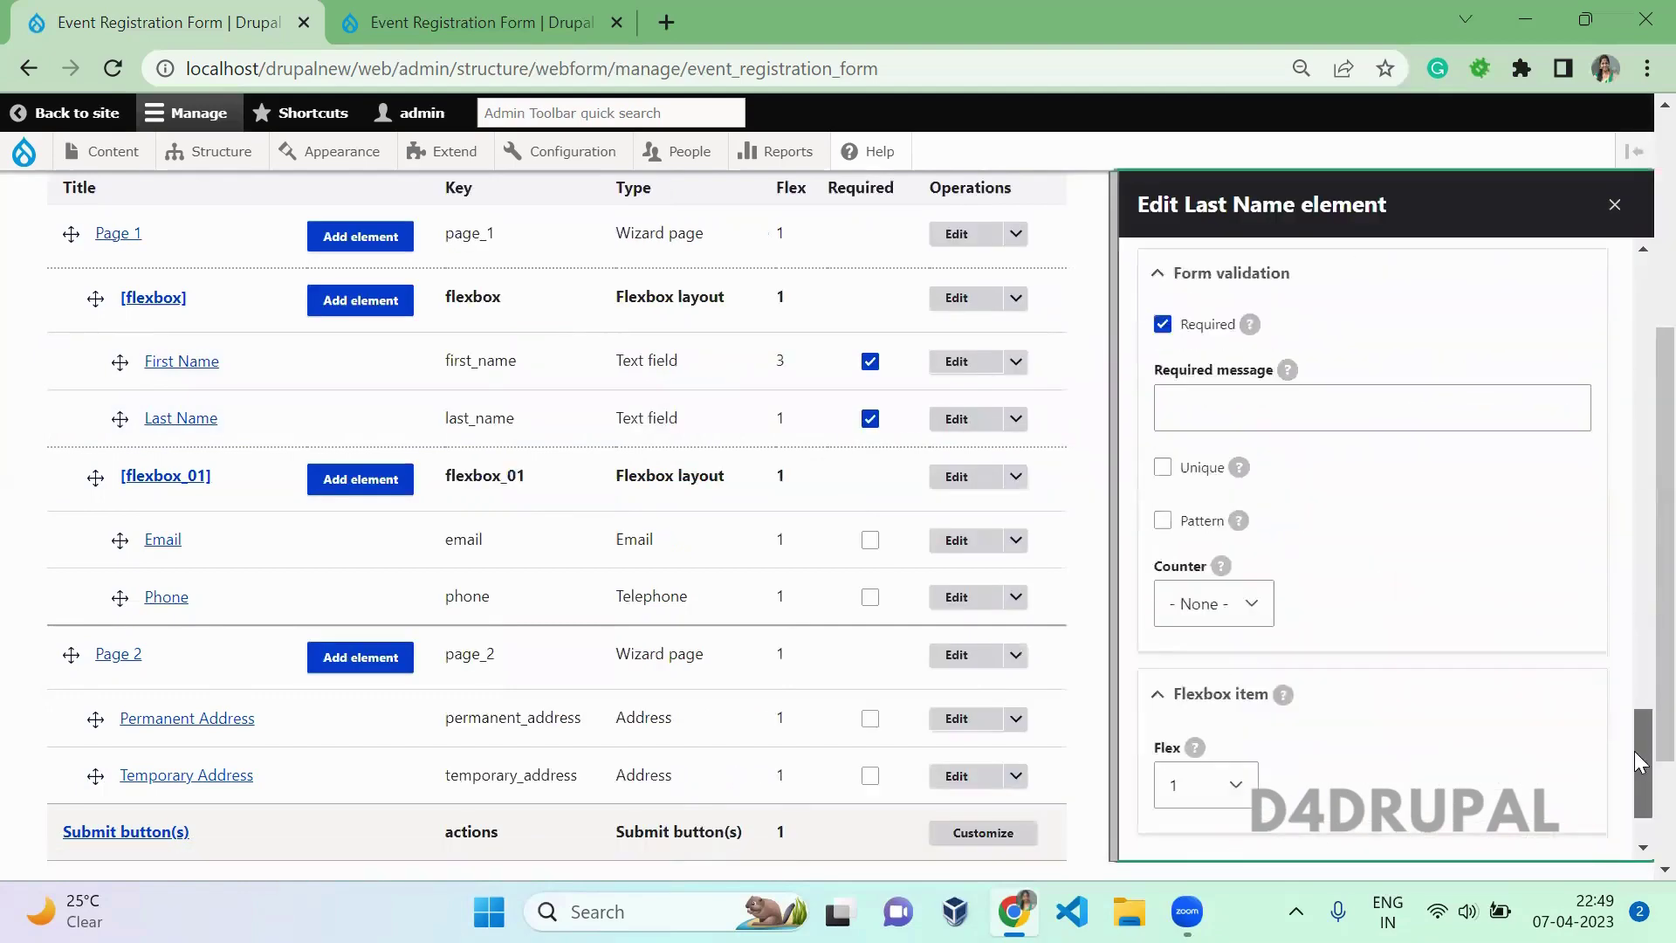
left_click(1244, 679)
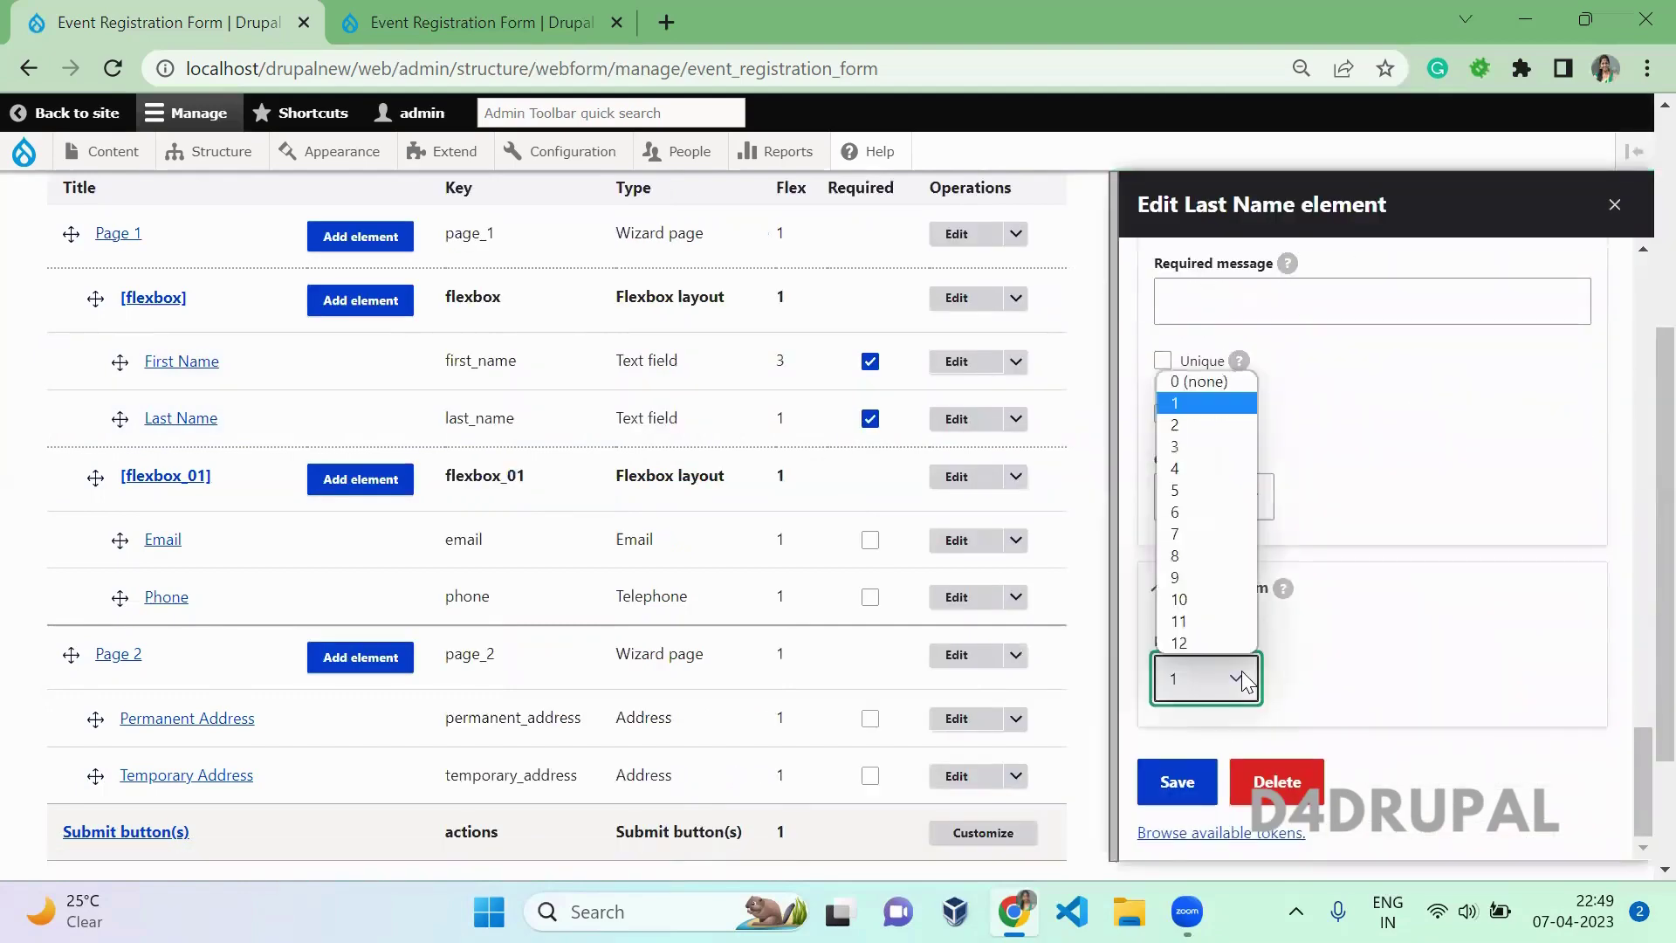
left_click(1173, 555)
left_click(1158, 793)
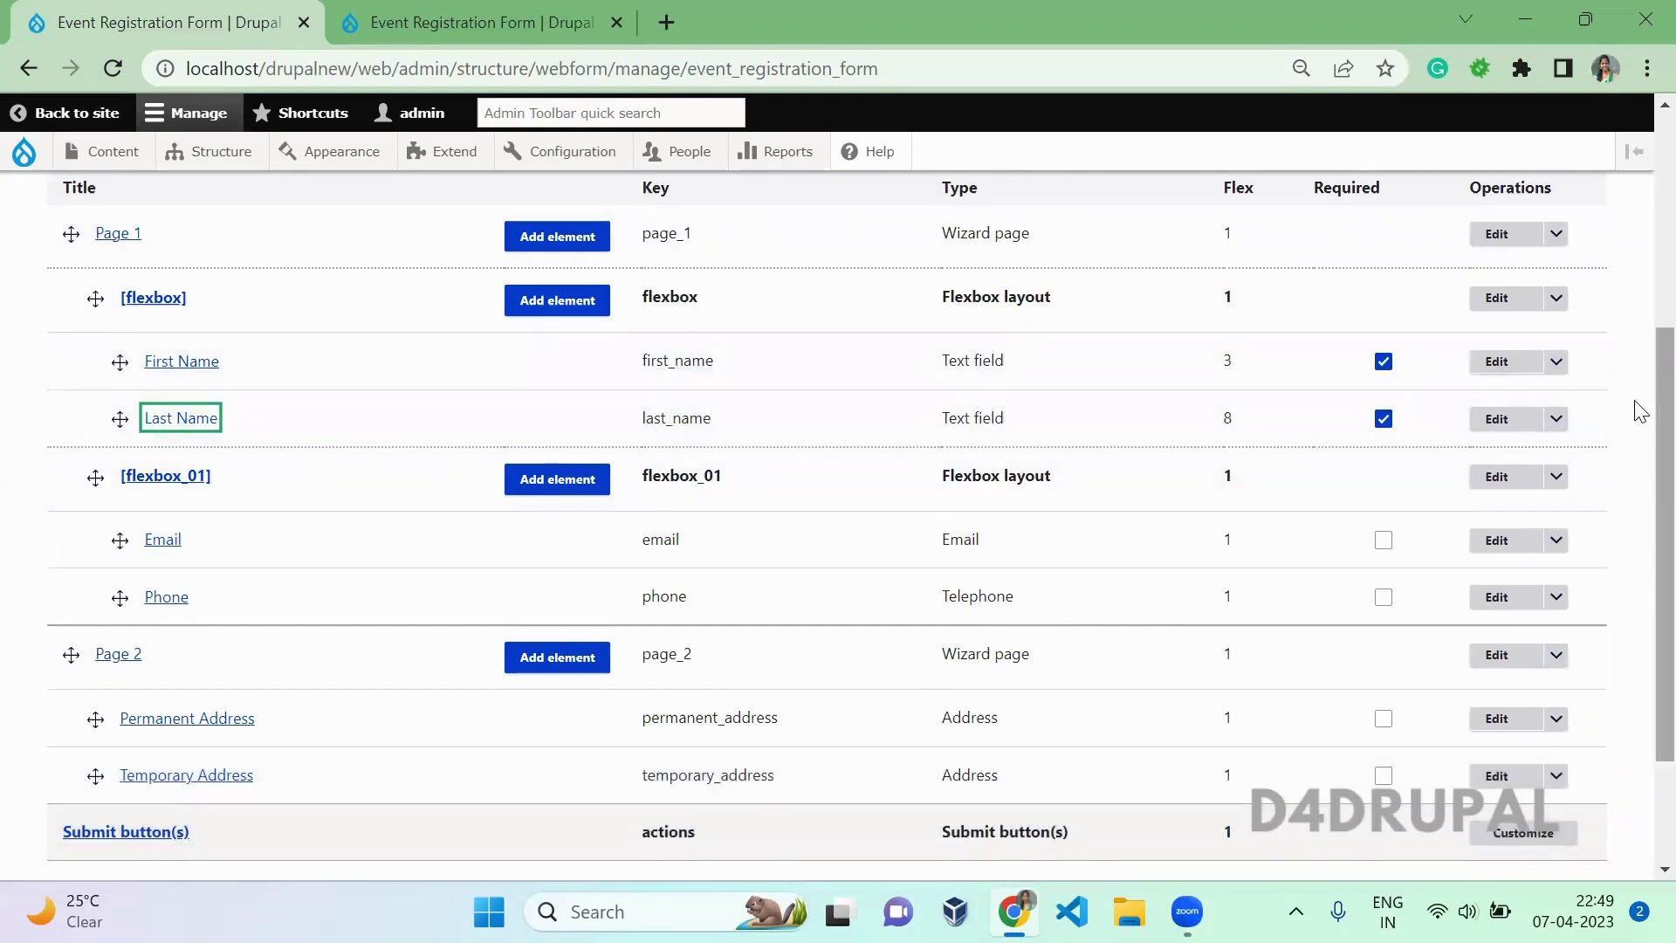
scroll(1634, 845, "down", 2)
- Save the form elements and bring up First Name and Last Name on the Test page
left_click(129, 766)
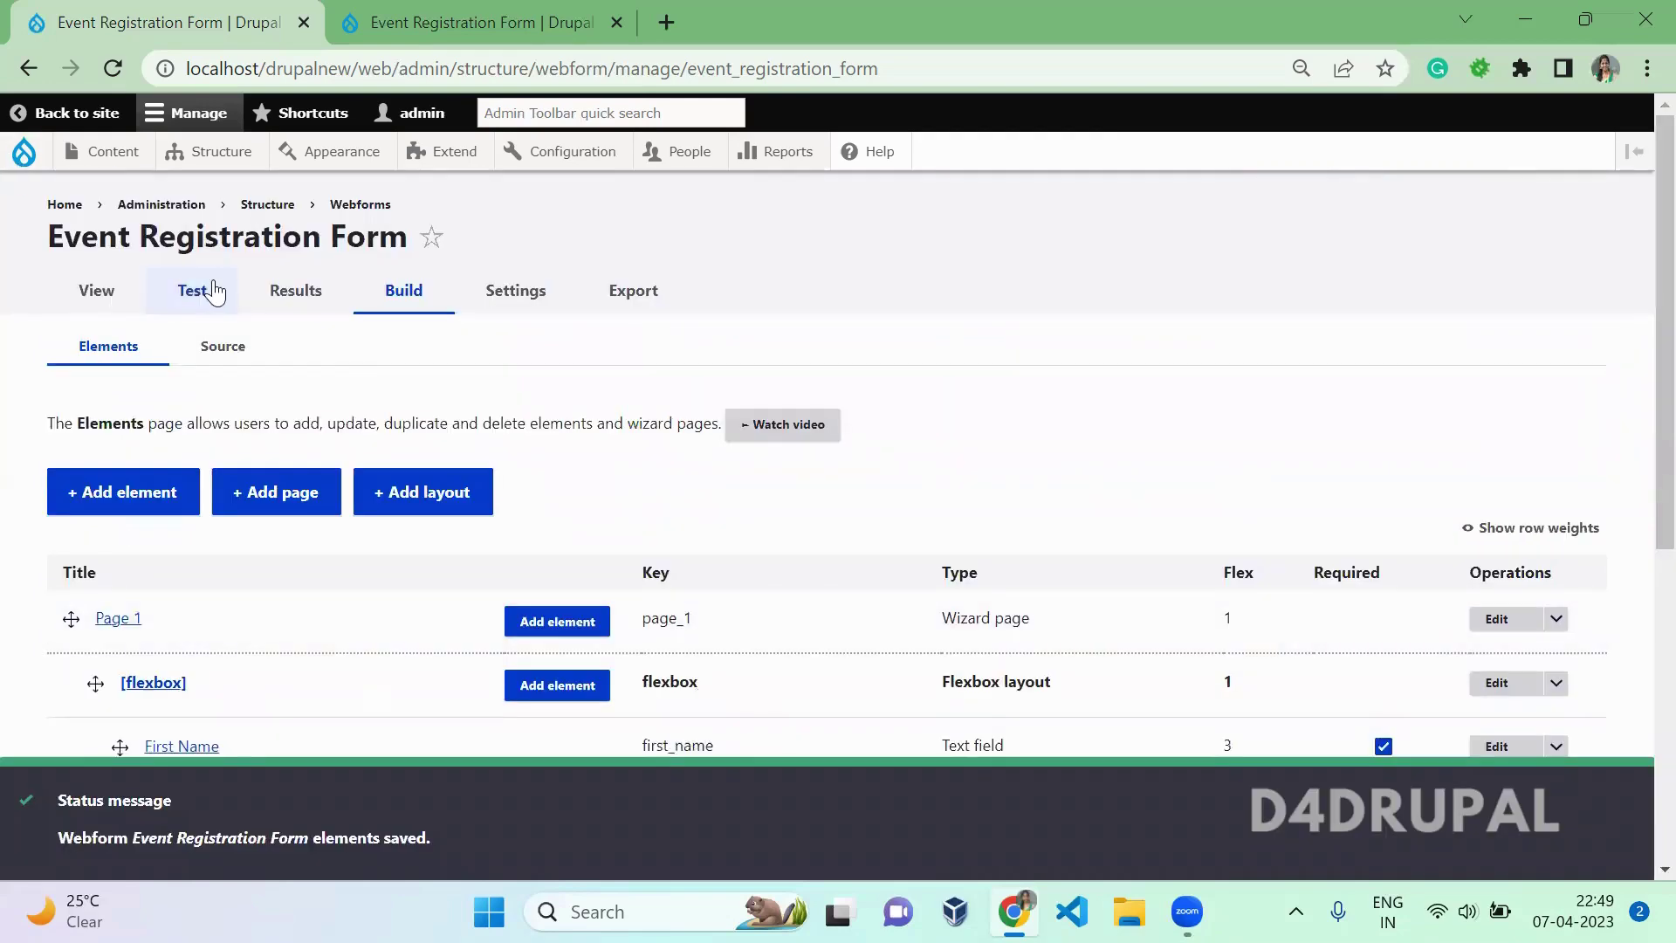
left_click(232, 295)
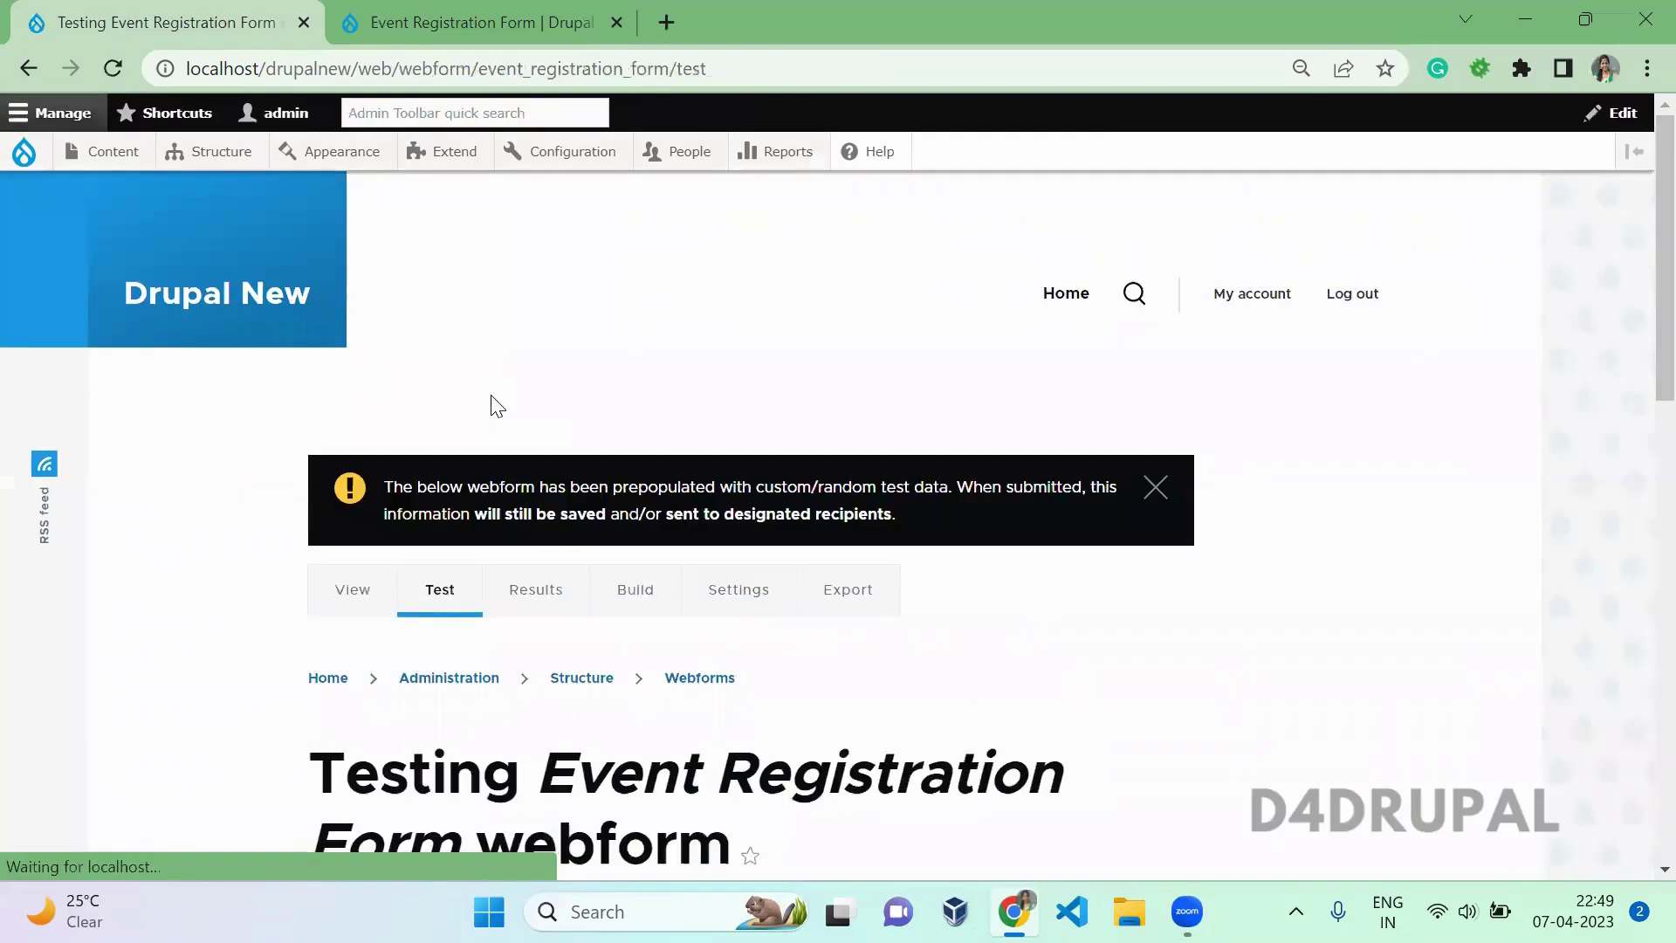
scroll(491, 397, "down", 10)
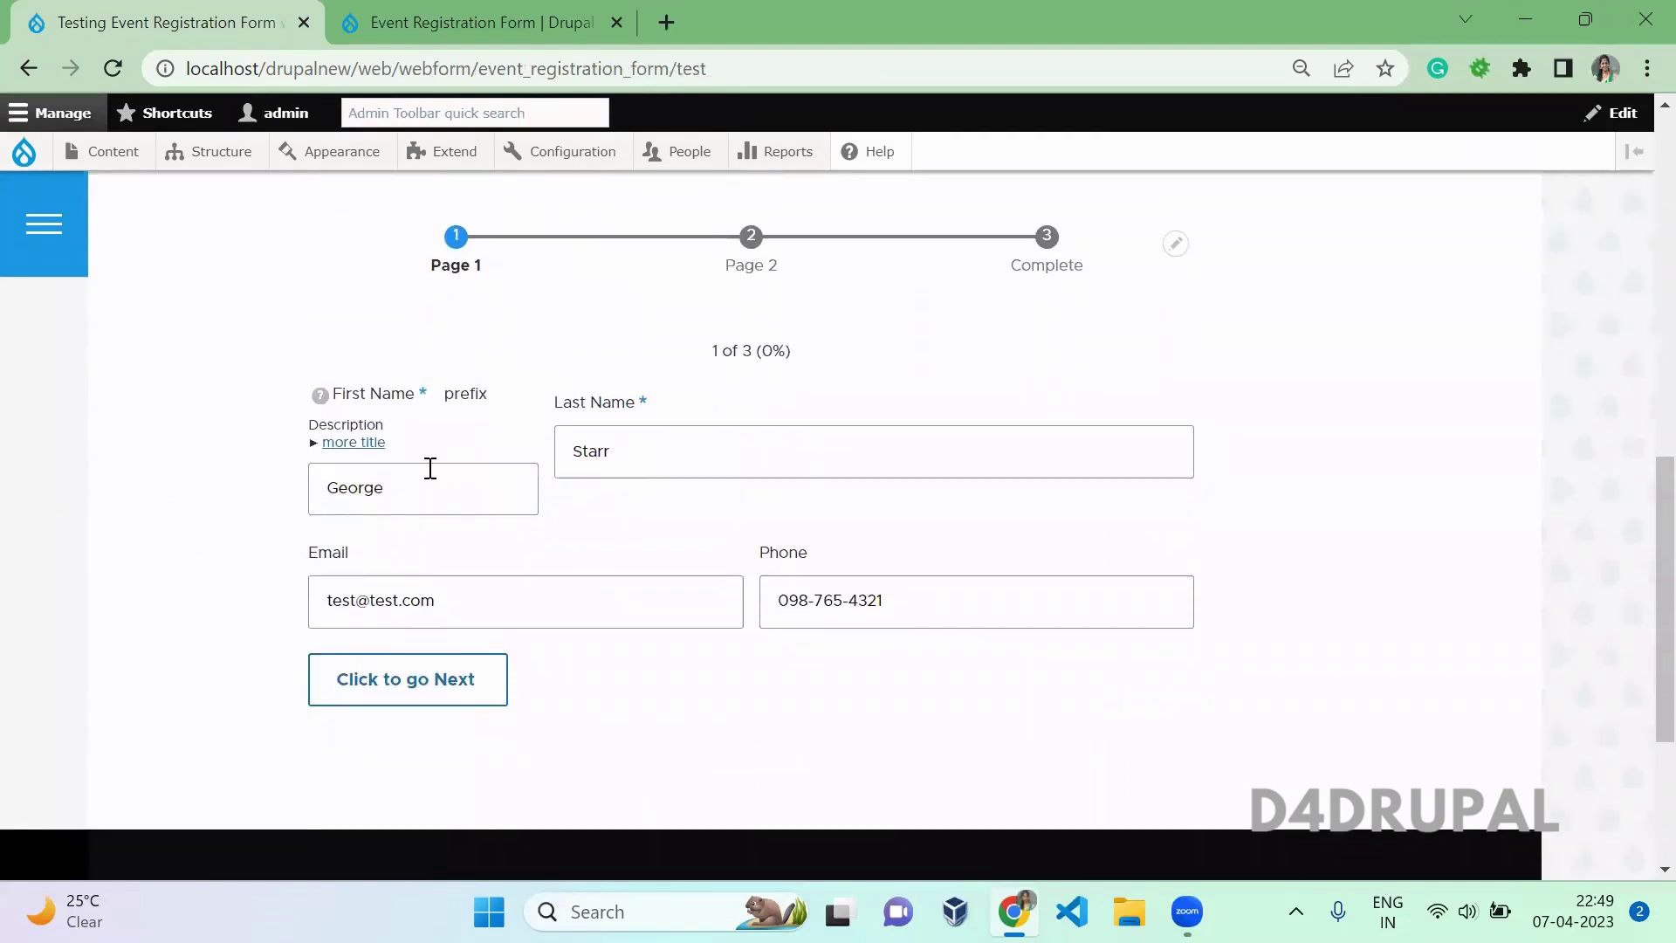
- Inspect the First Name field's prefix and Description text on the Test page
double_click(374, 422)
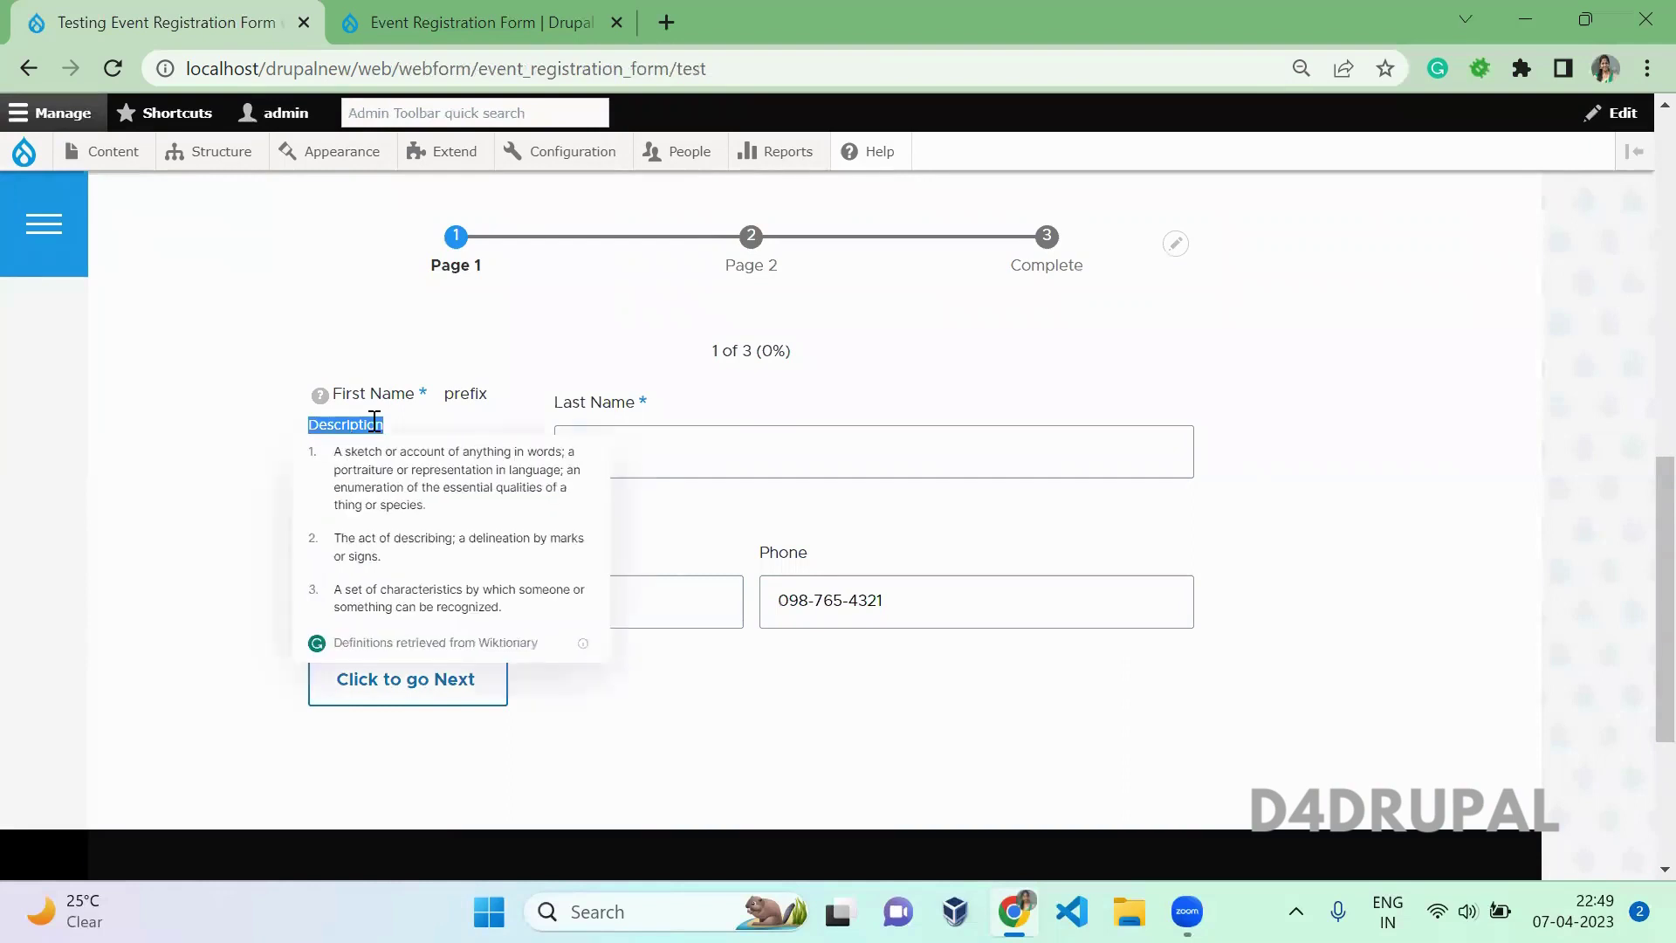
left_click(414, 429)
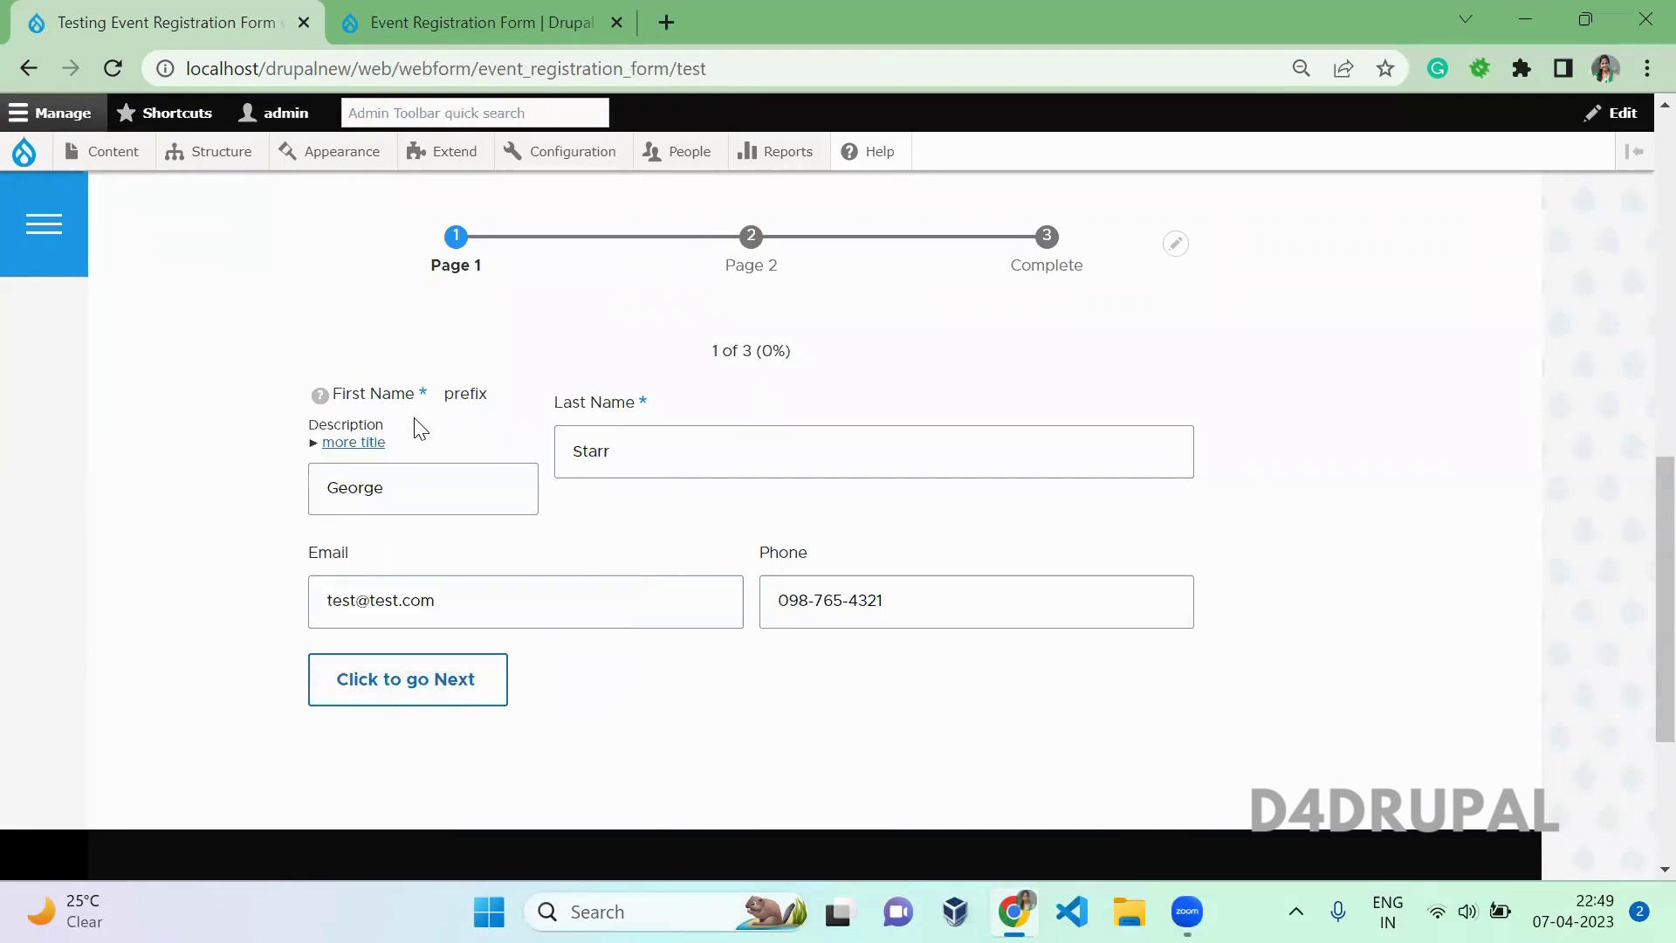
double_click(460, 393)
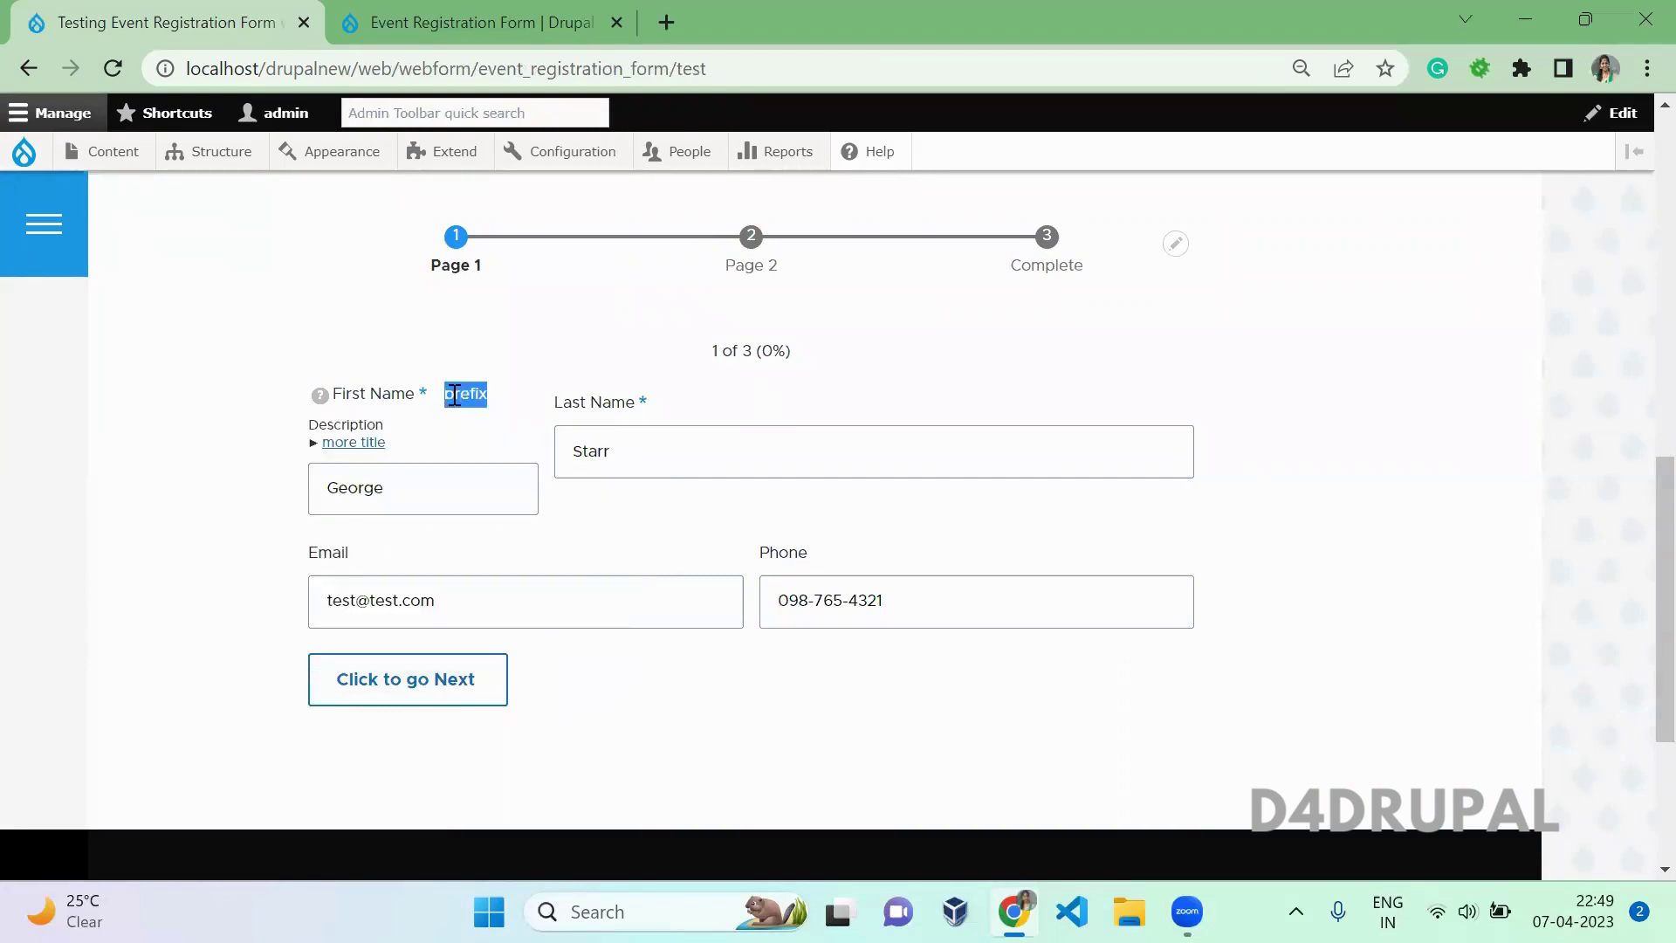
triple_click(392, 455)
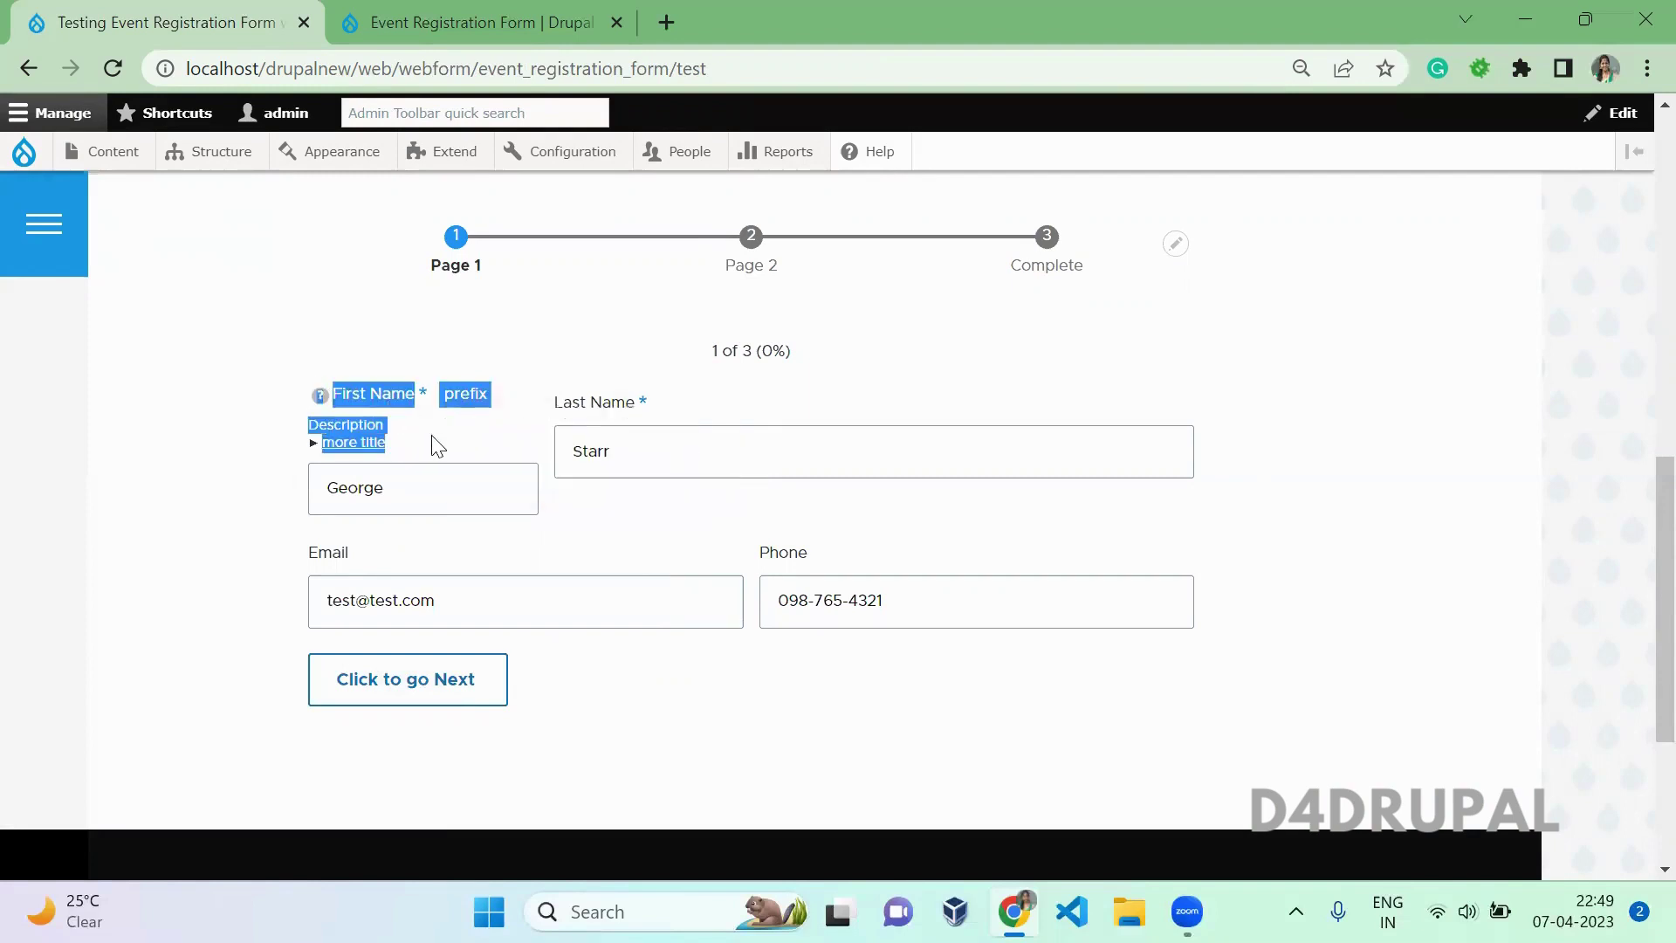
left_click(438, 447)
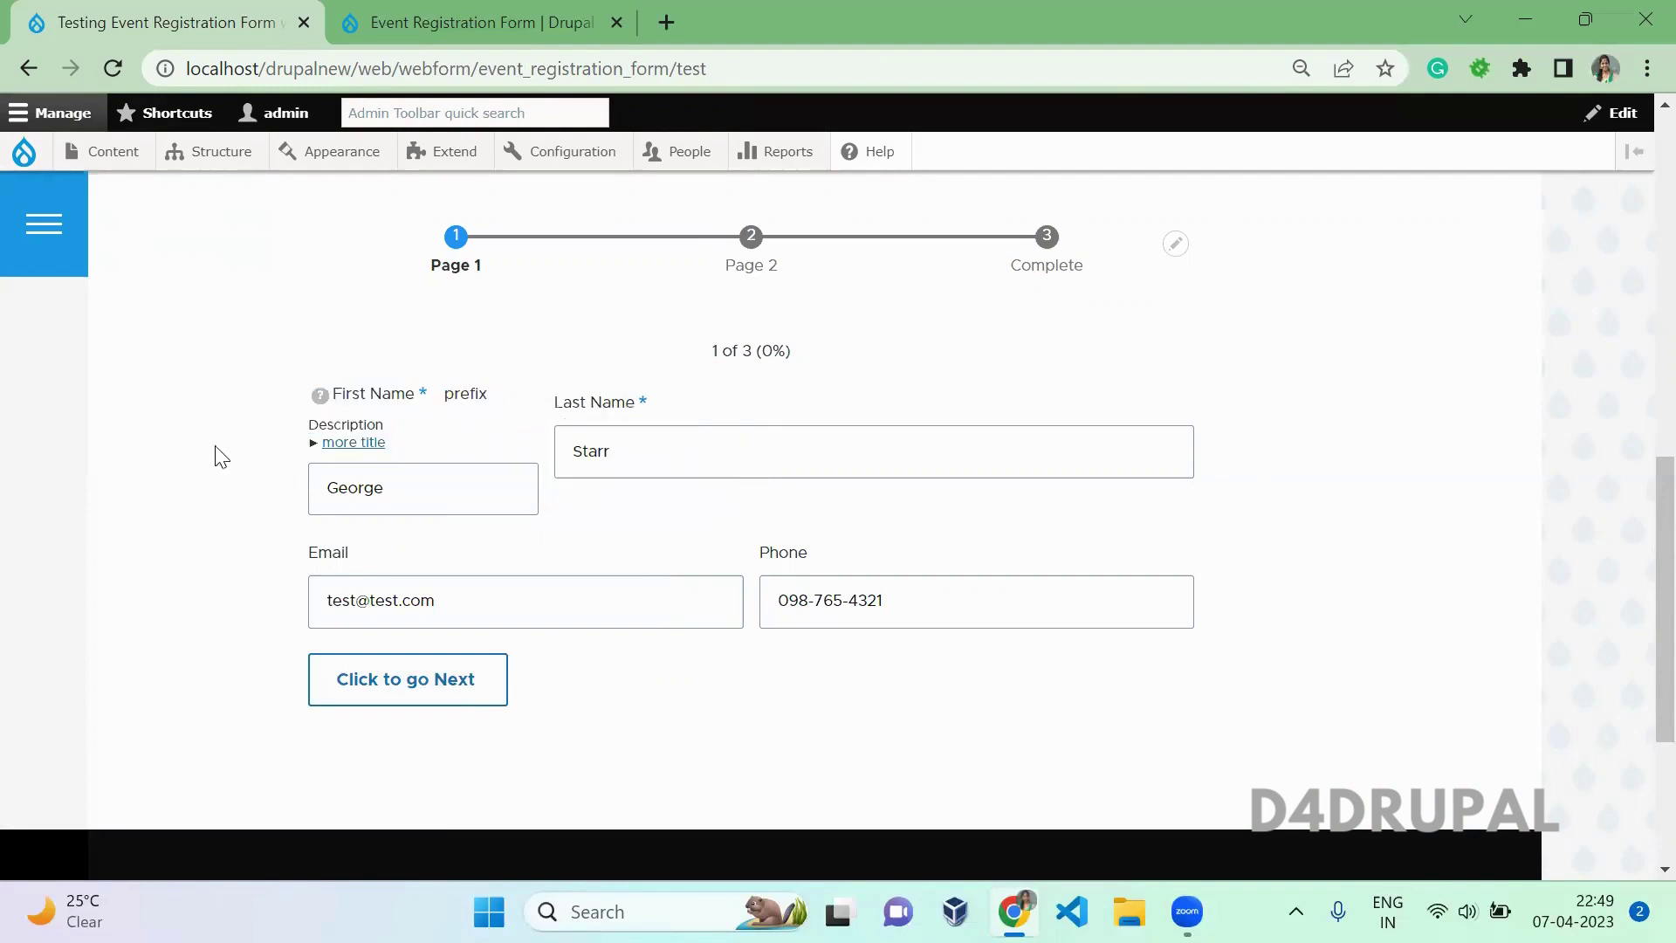
- Check how the Description and title text sit beside the narrow First Name field
left_click_drag(195, 441, 210, 416)
left_click(418, 455)
left_click_drag(391, 447, 305, 433)
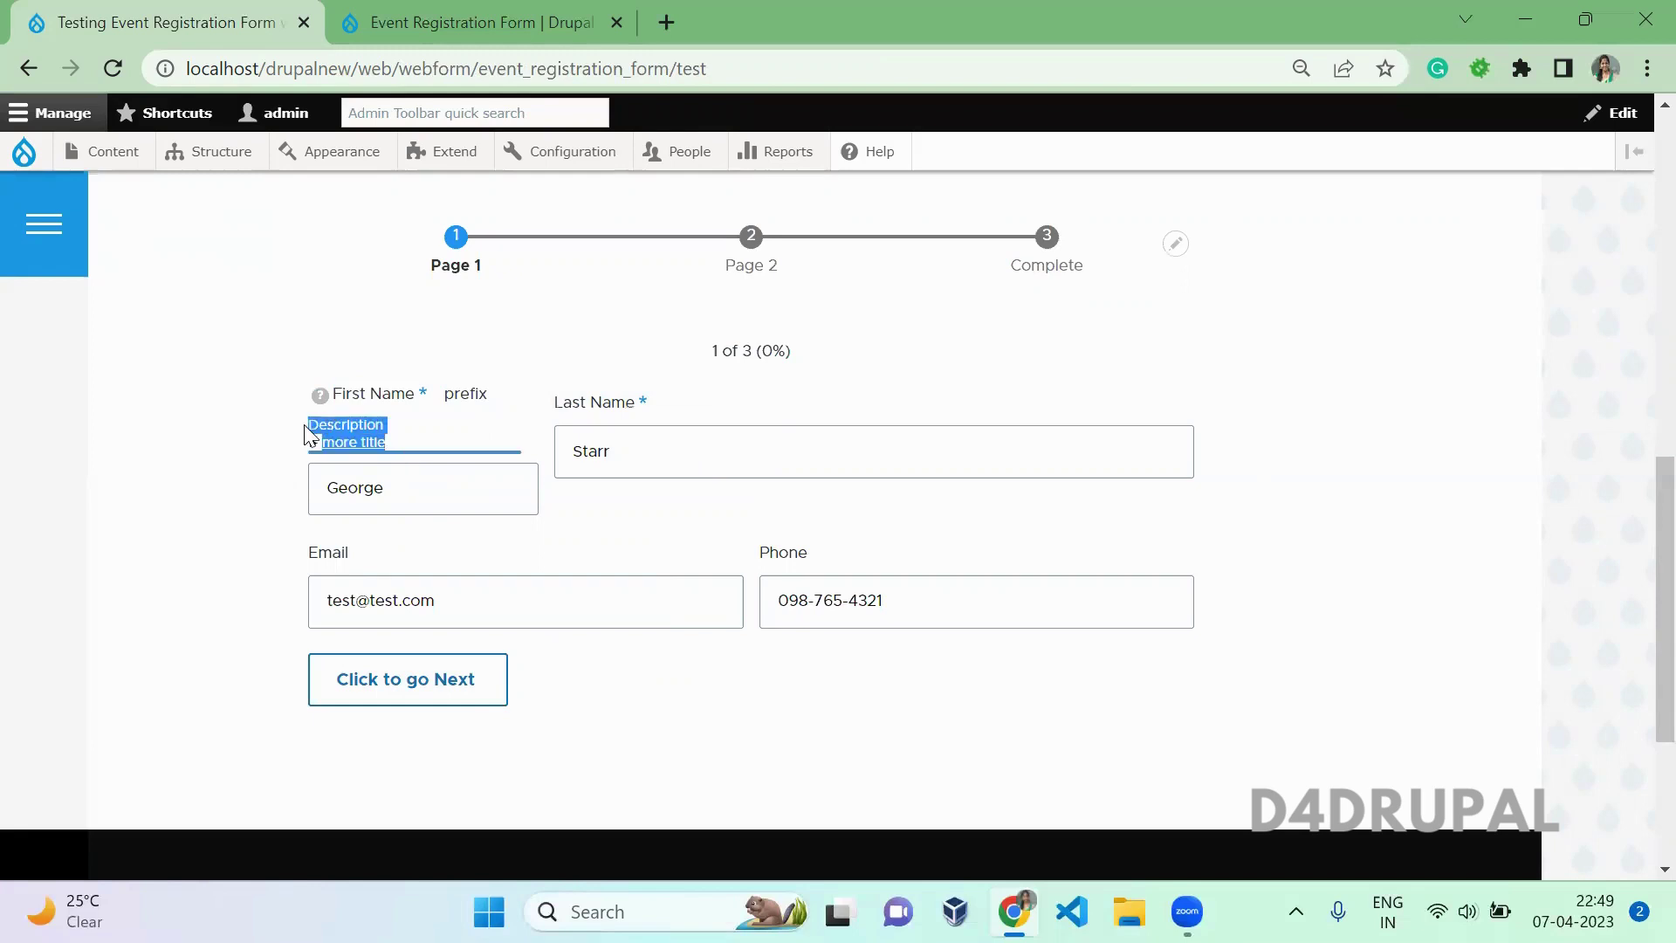
left_click(399, 436)
left_click_drag(401, 438, 332, 429)
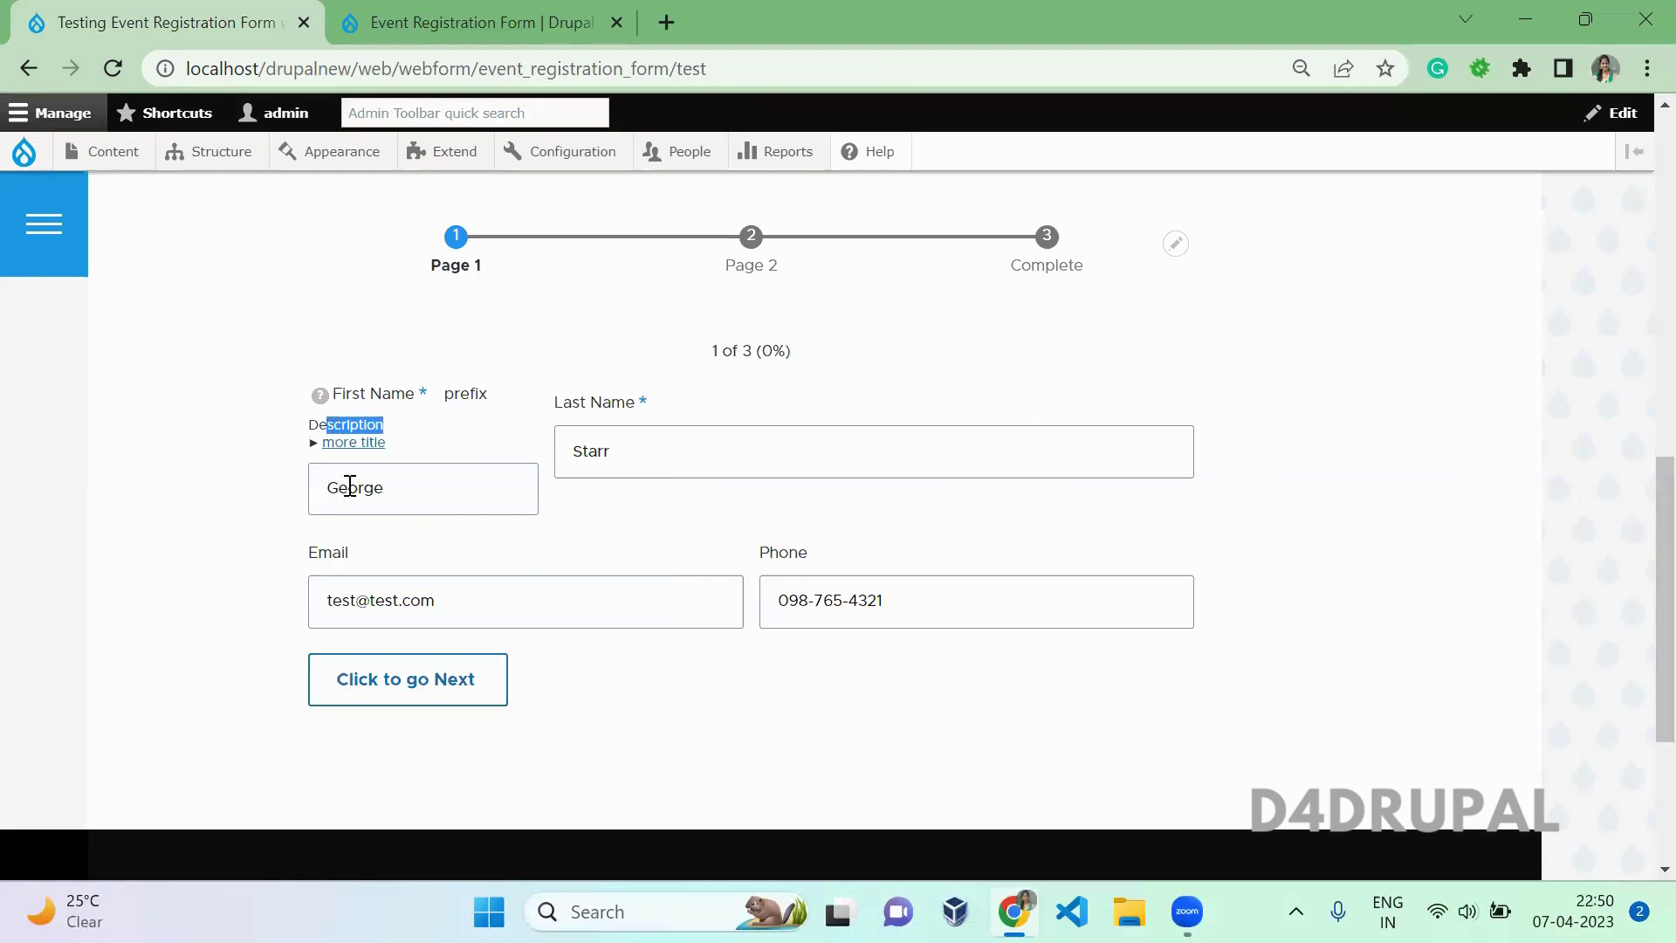
left_click(358, 487)
left_click_drag(393, 445, 318, 421)
left_click(463, 499)
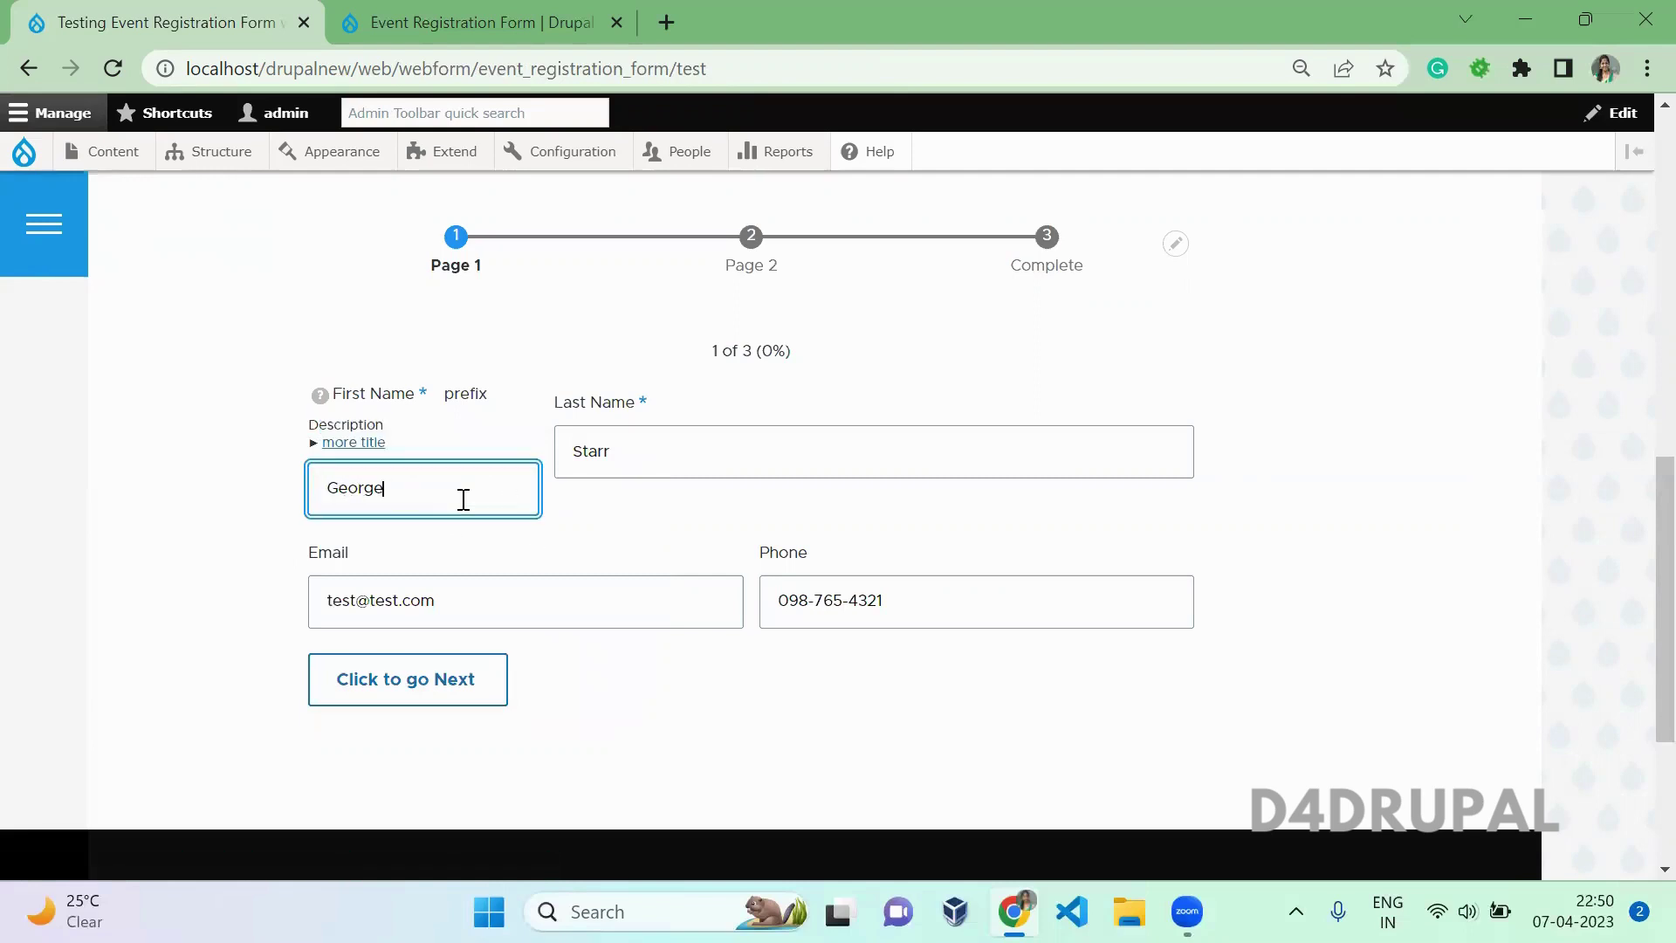